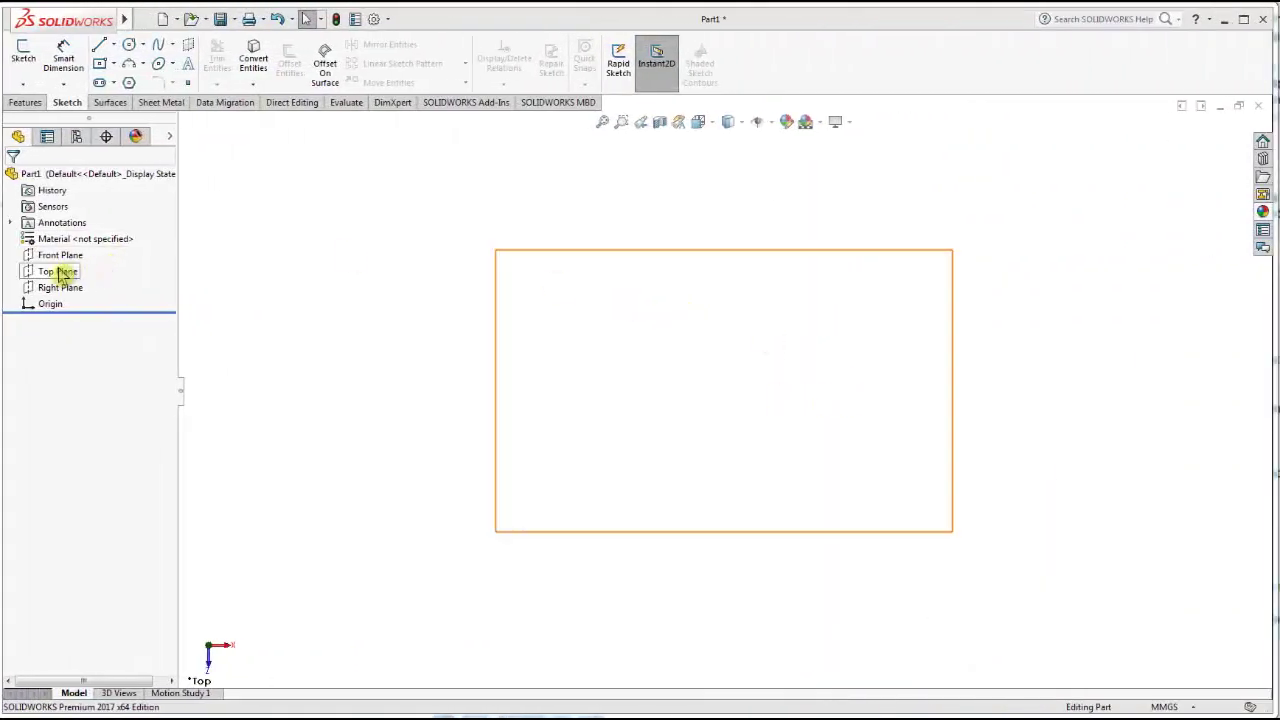
Start a sketch on the Top Plane and draw a center rectangle from the origin.
left_click(60, 271)
left_click(120, 248)
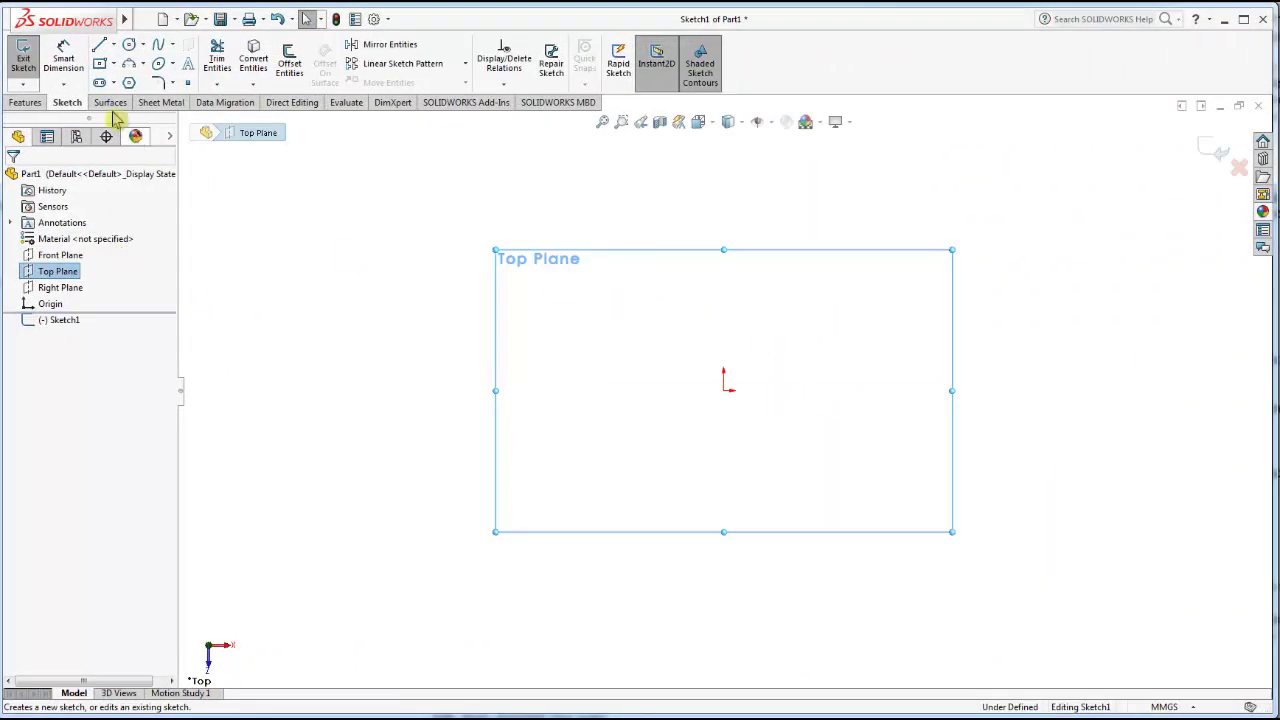
left_click(100, 64)
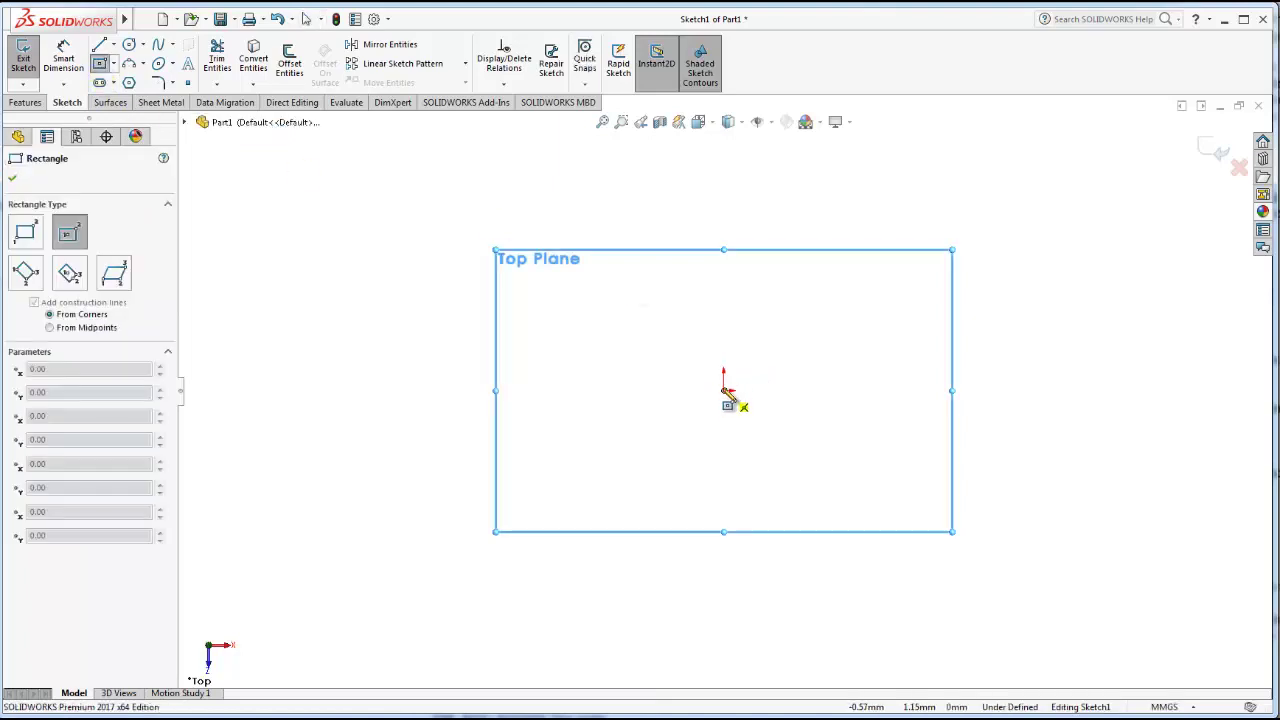
left_click(724, 388)
left_click(543, 256)
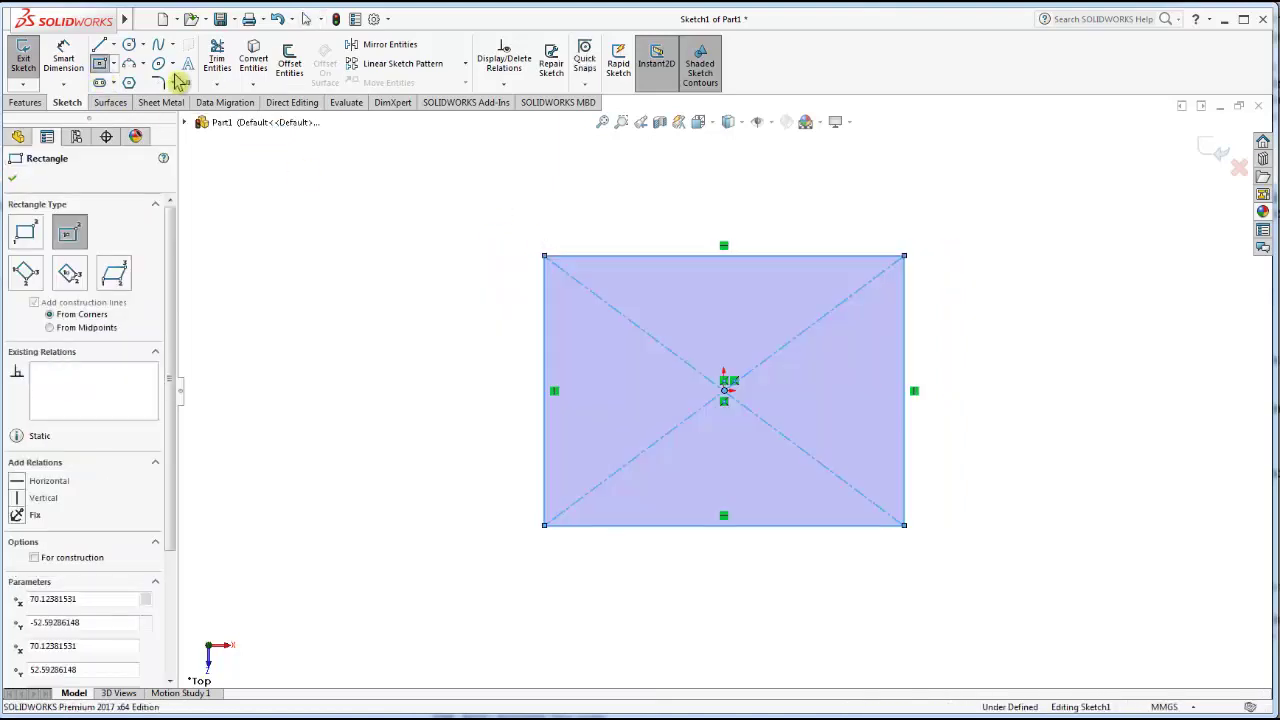
Dimension the rectangle's width and height to 50 mm each, making a square.
left_click(63, 60)
left_click(670, 258)
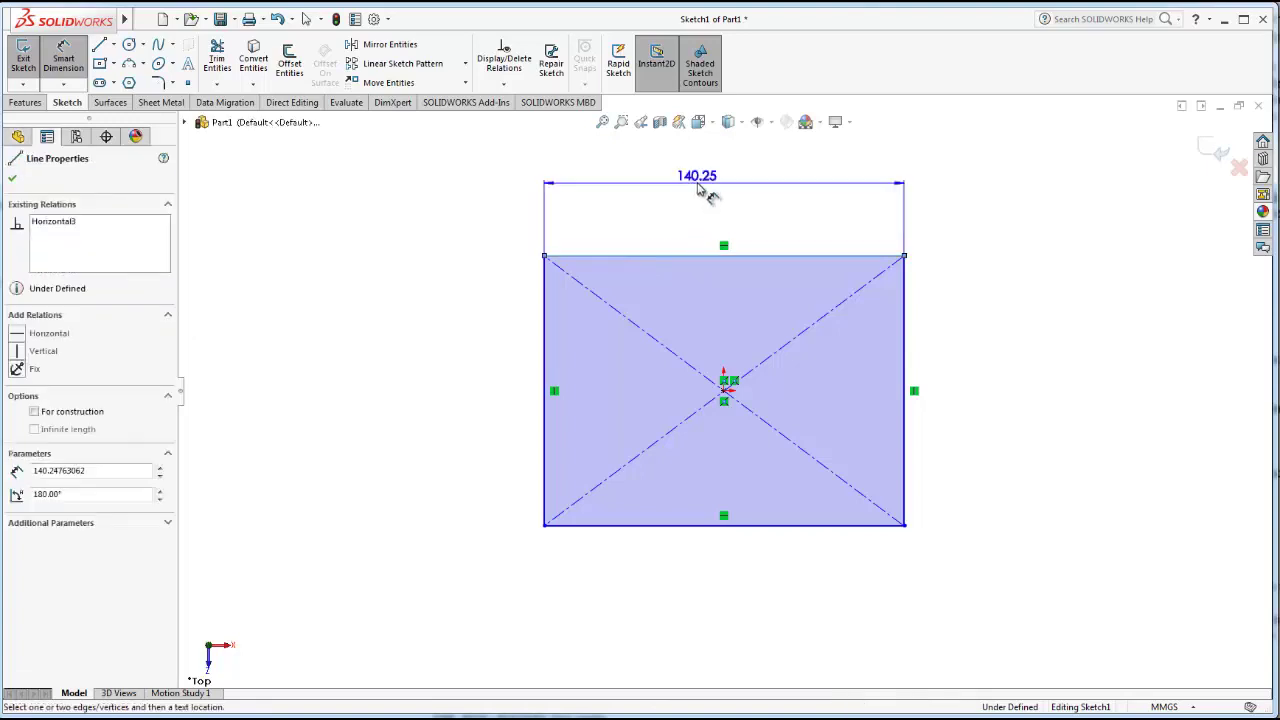
left_click(706, 192)
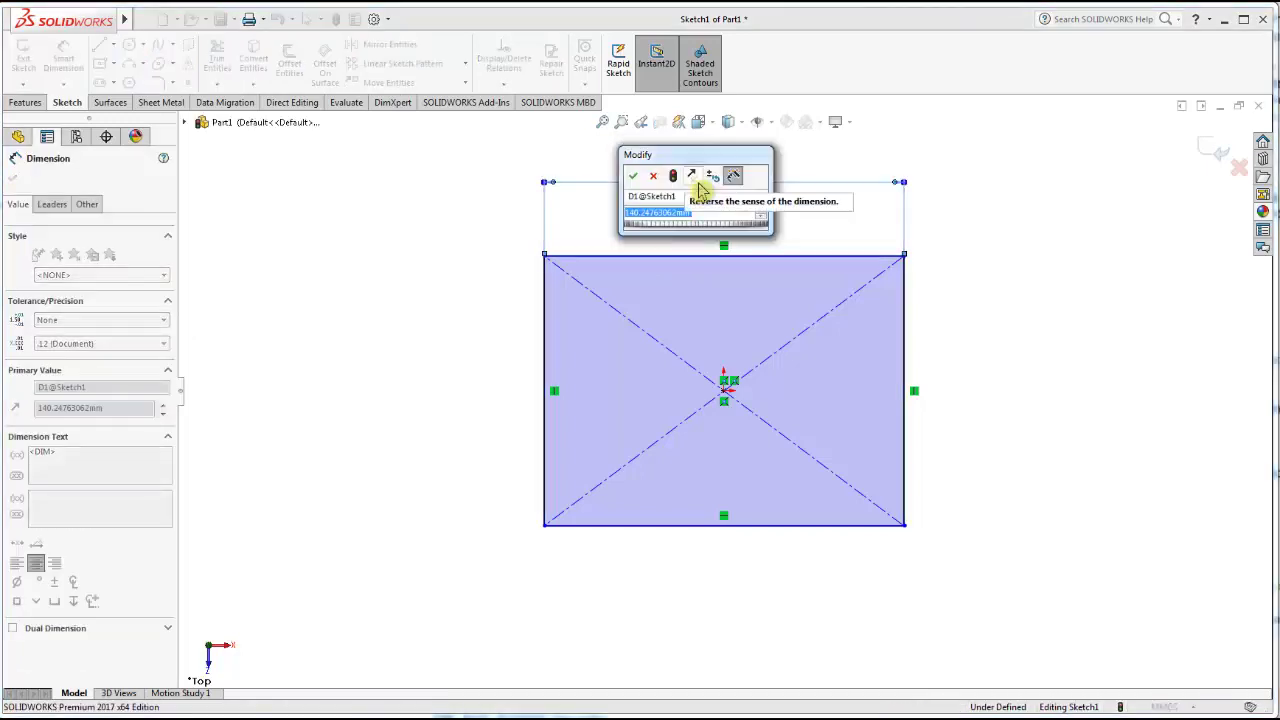
type("50")
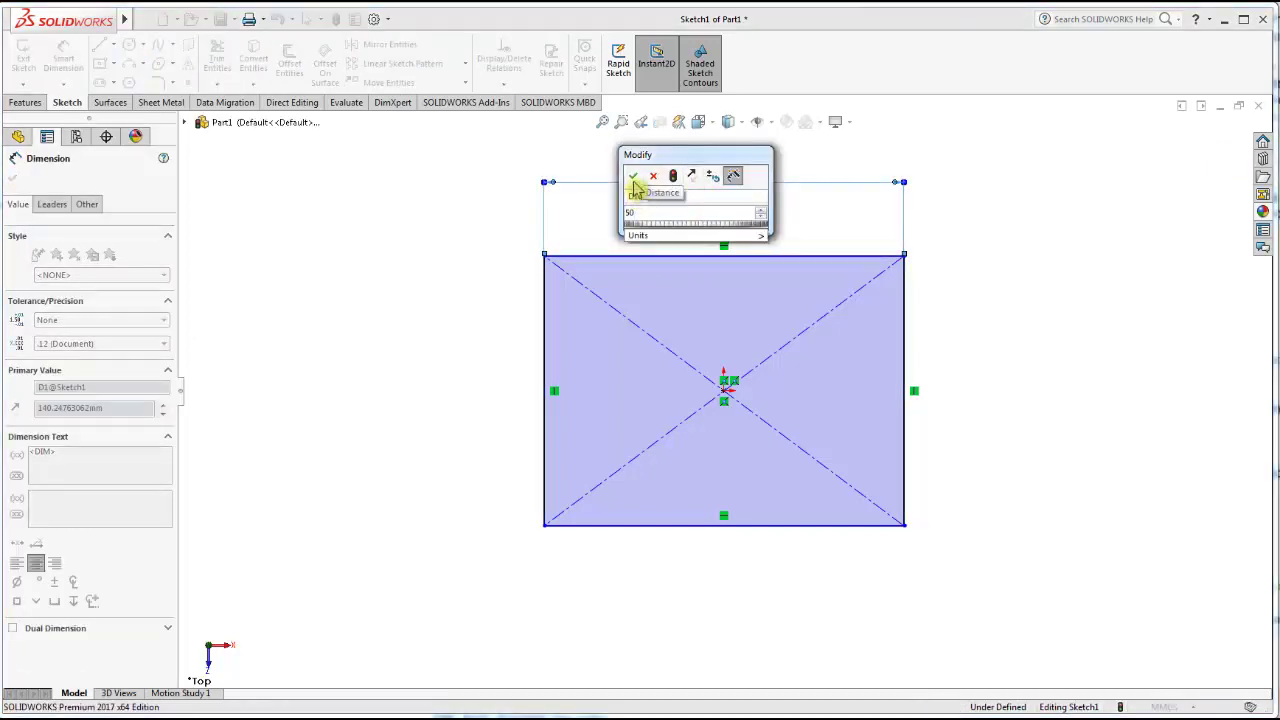
left_click(633, 177)
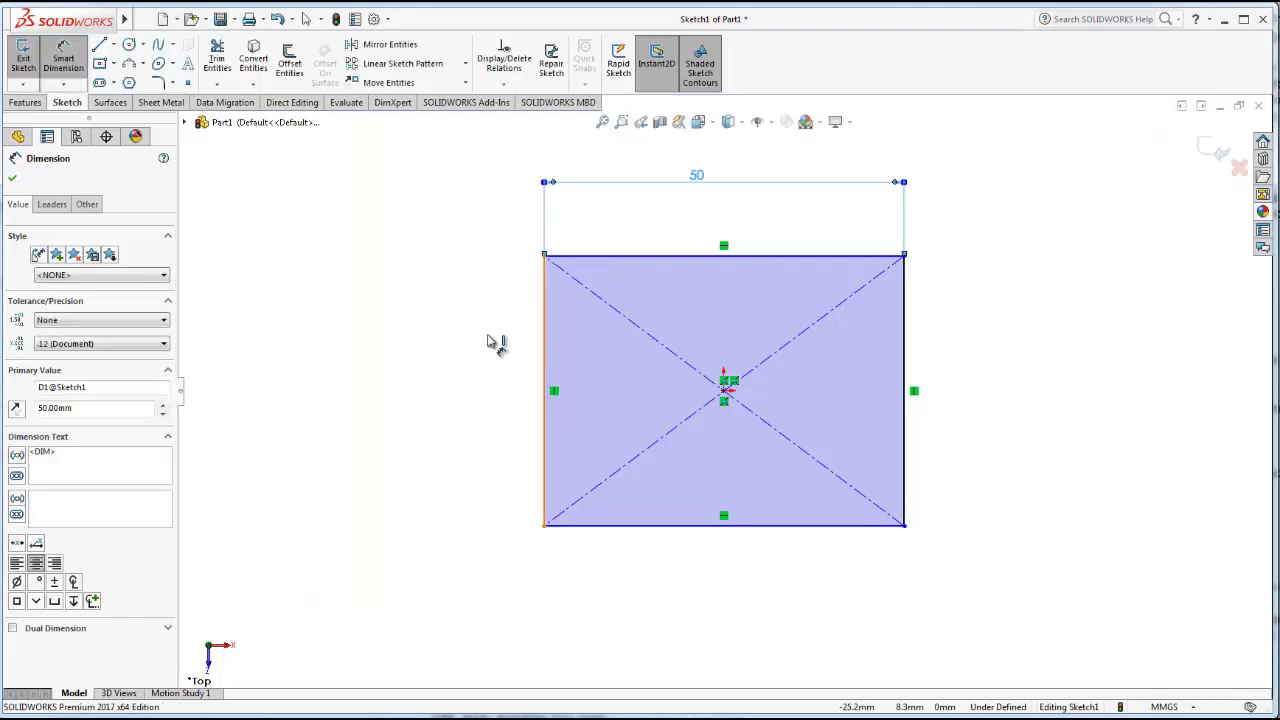
left_click(544, 345)
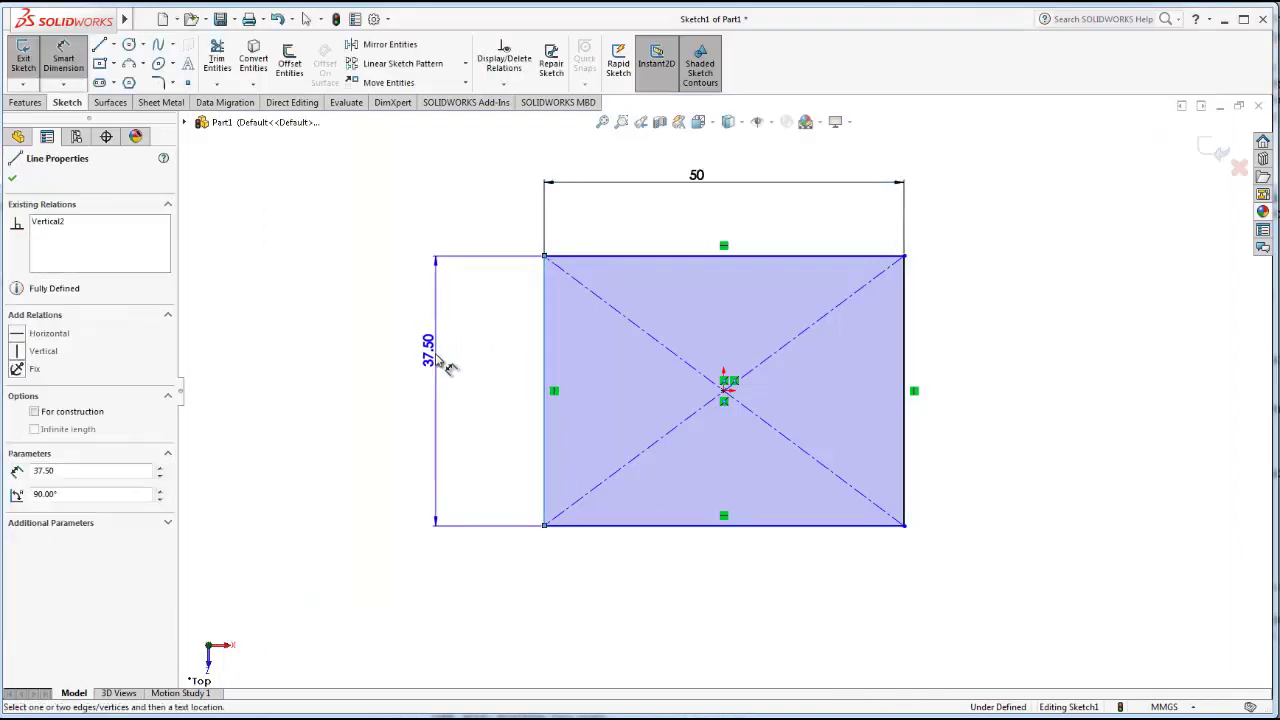
left_click(472, 400)
type("50")
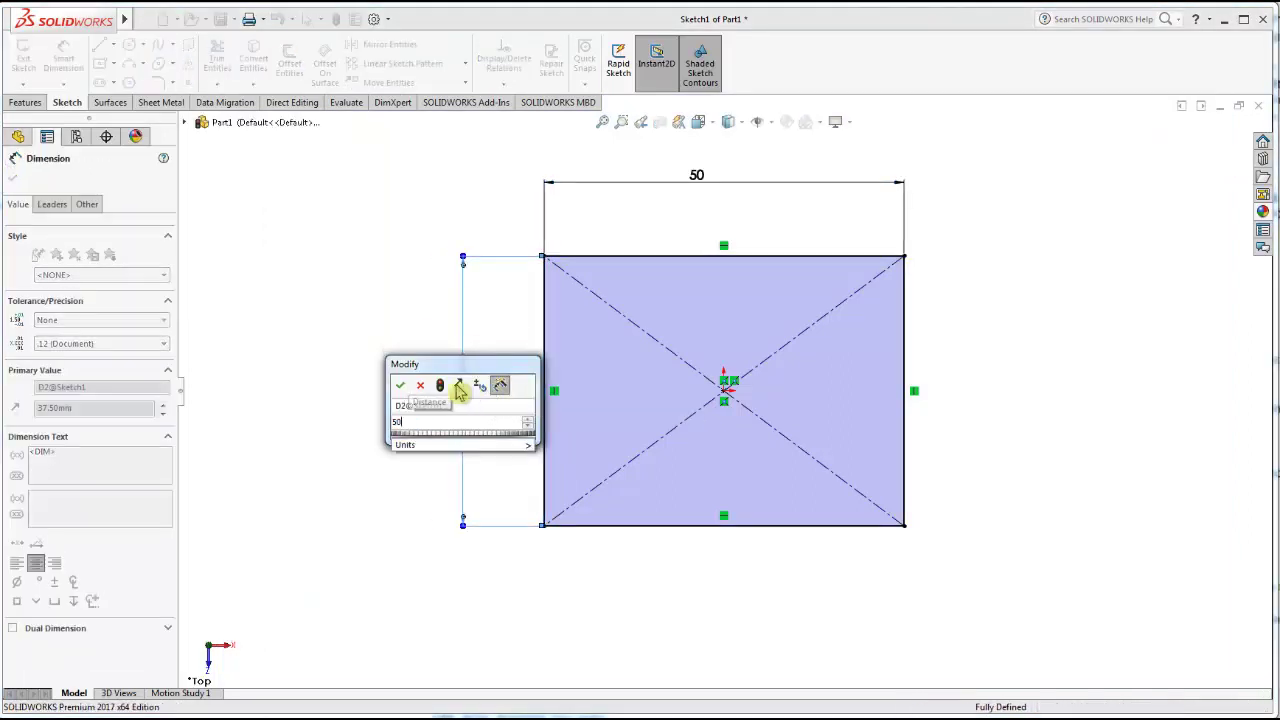
left_click(400, 385)
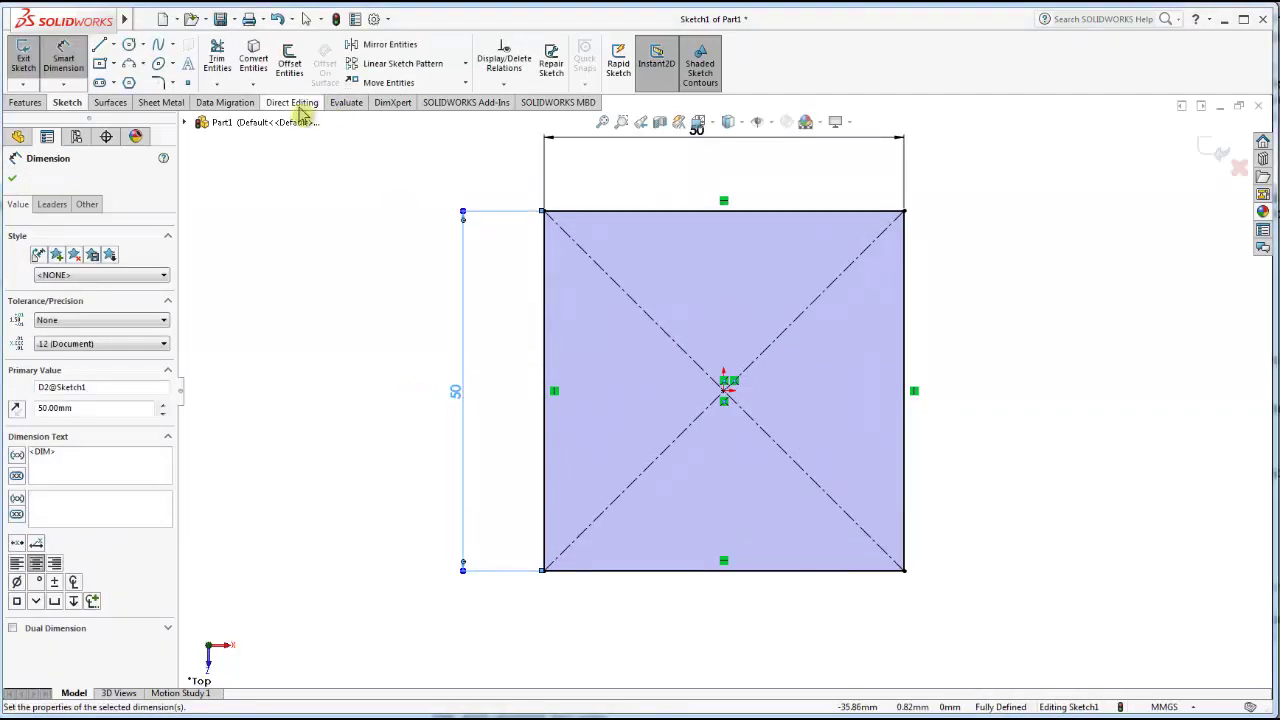
Apply a 16 mm sketch fillet to the top-left, bottom-left, bottom-right and top-right corners.
left_click(160, 84)
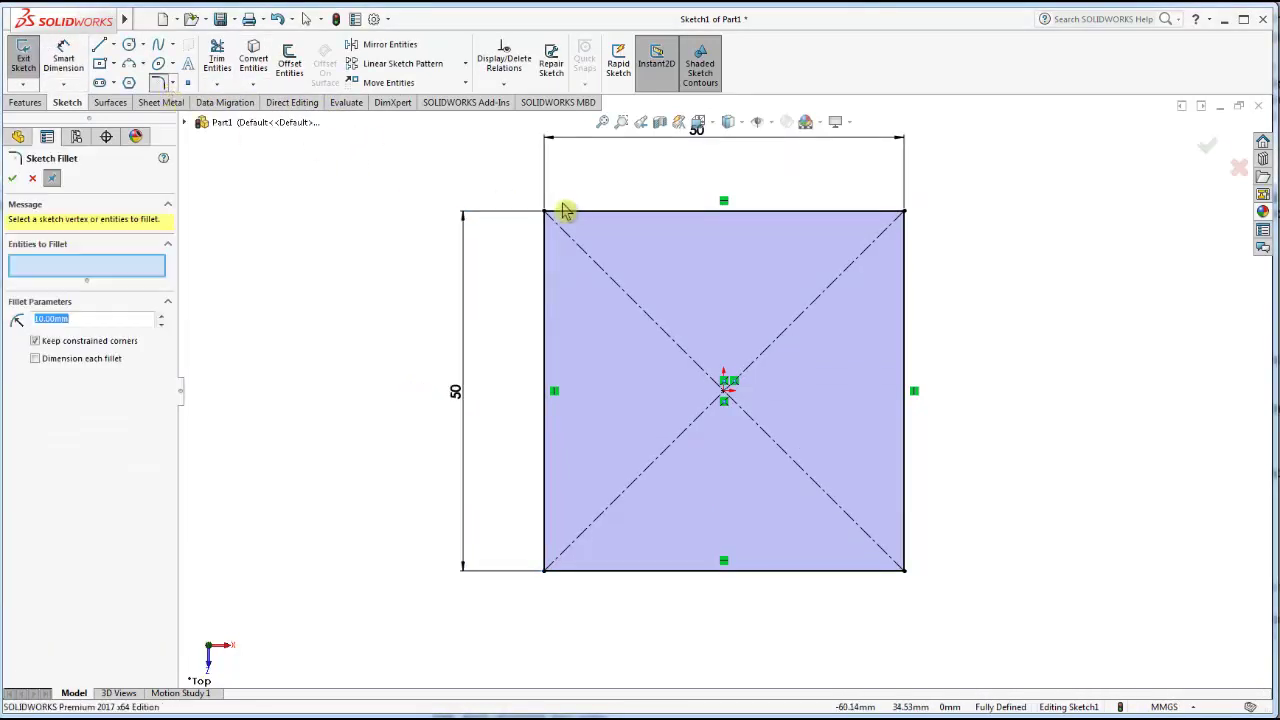
left_click(560, 213)
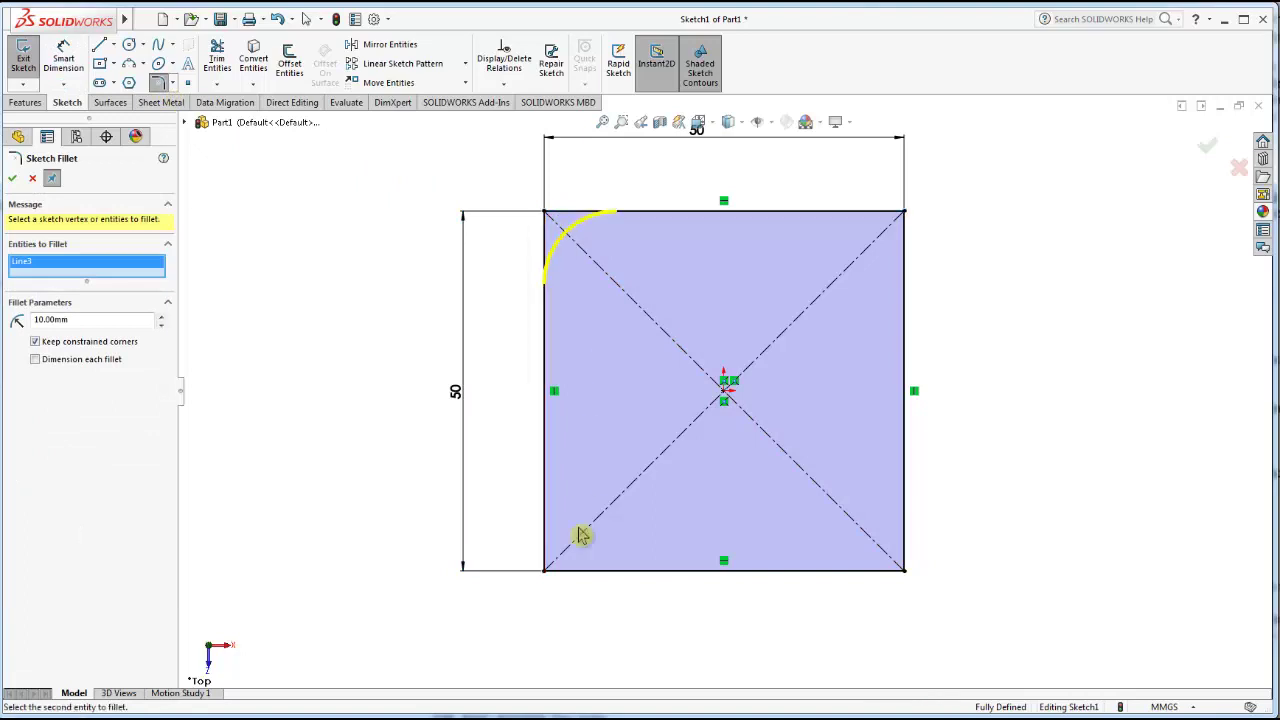
left_click(583, 572)
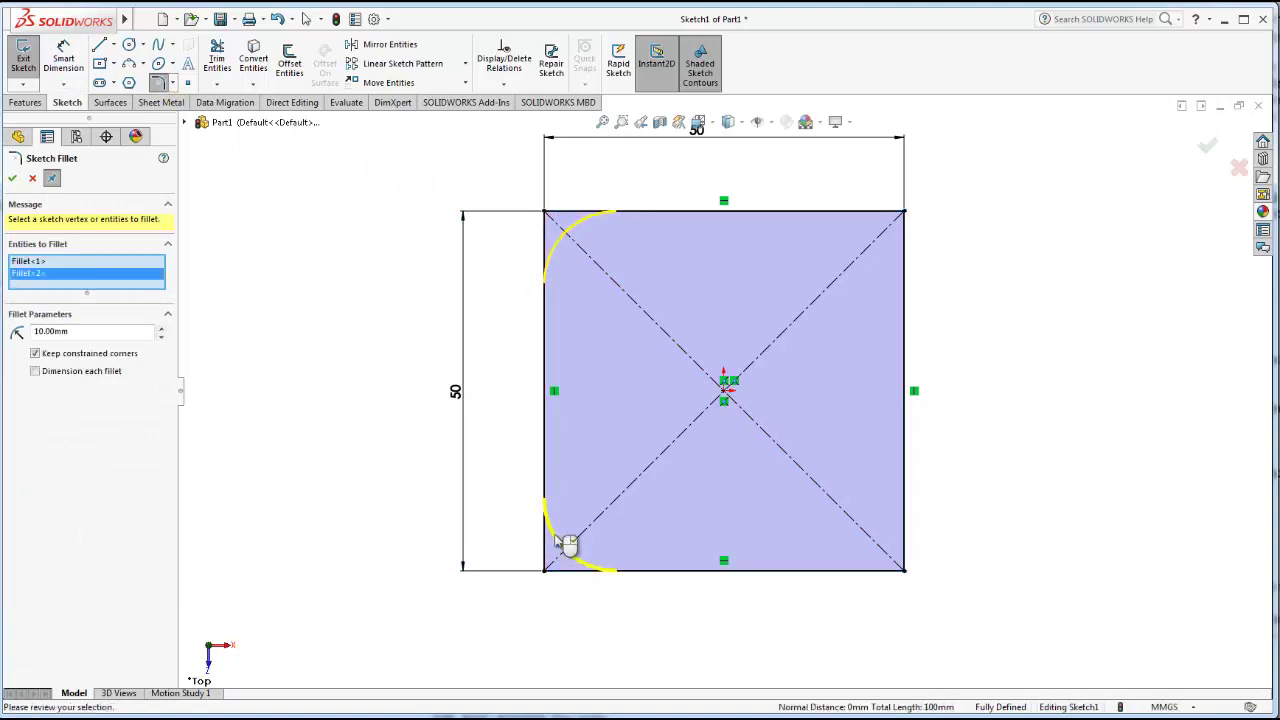
left_click(905, 530)
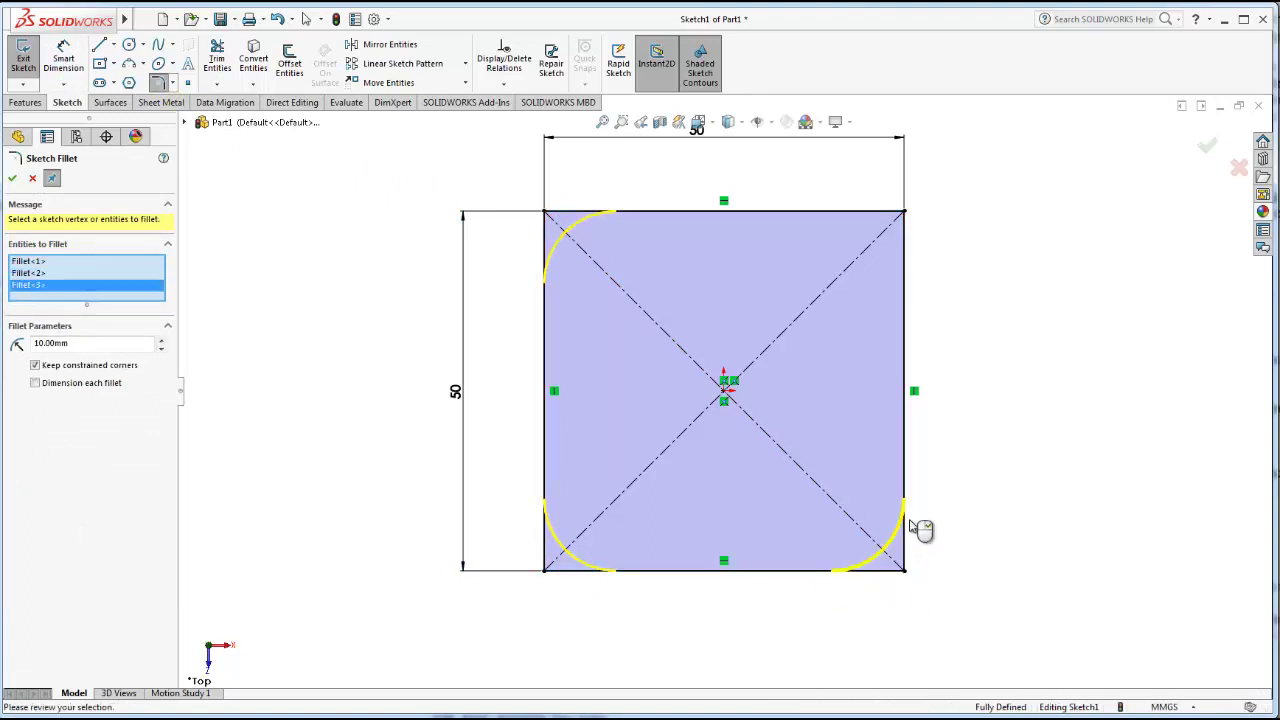
left_click(906, 257)
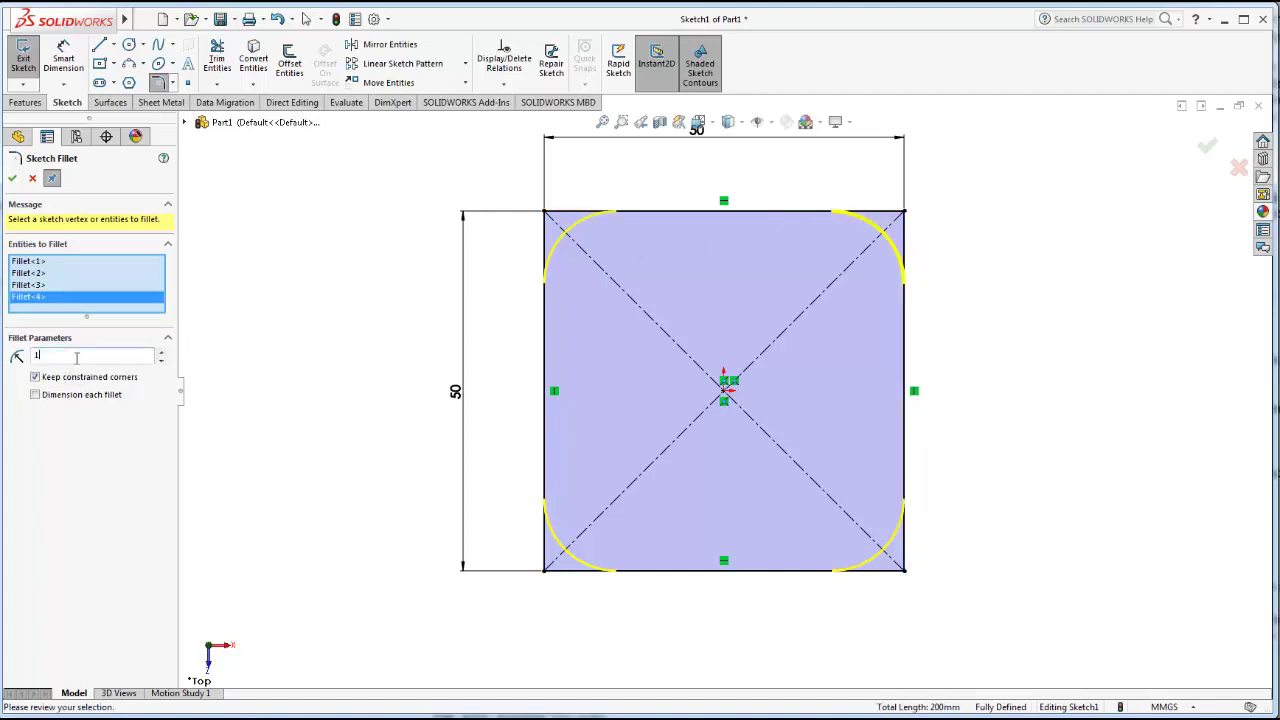
type("6")
left_click(13, 179)
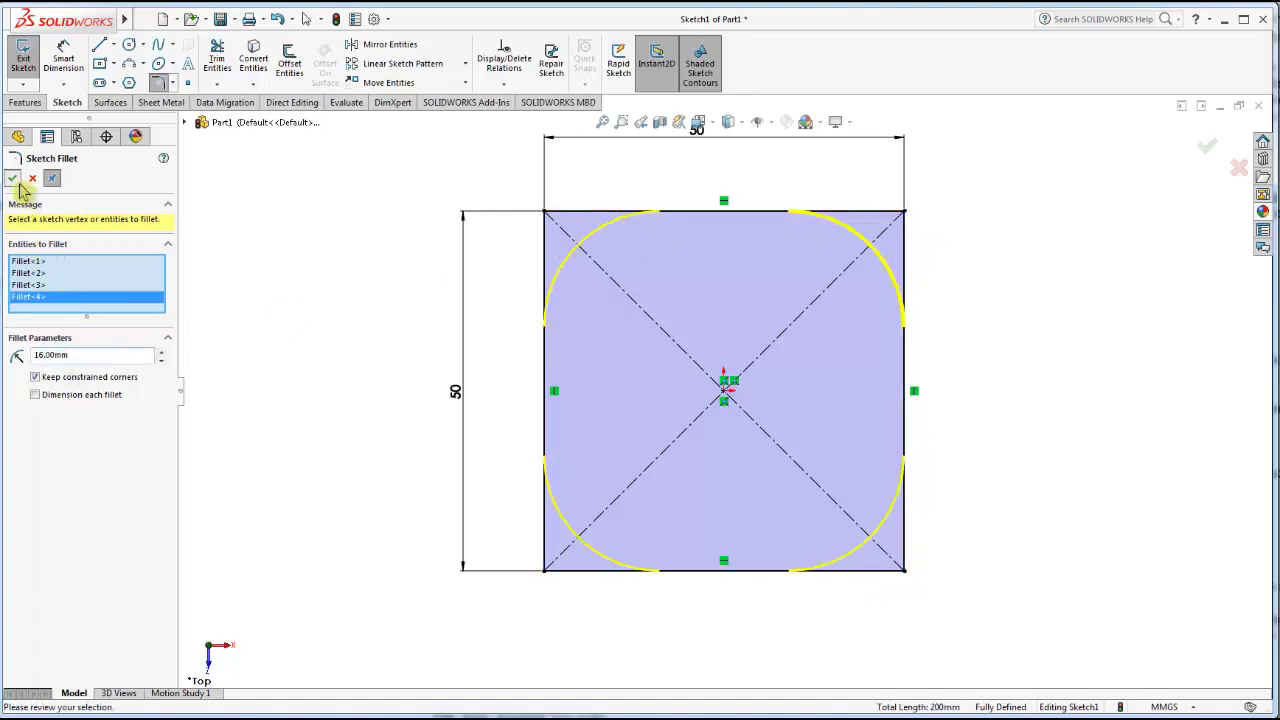
Extrude the rounded square 80 mm Blind into Boss-Extrude1 and fit the part in view.
left_click(14, 180)
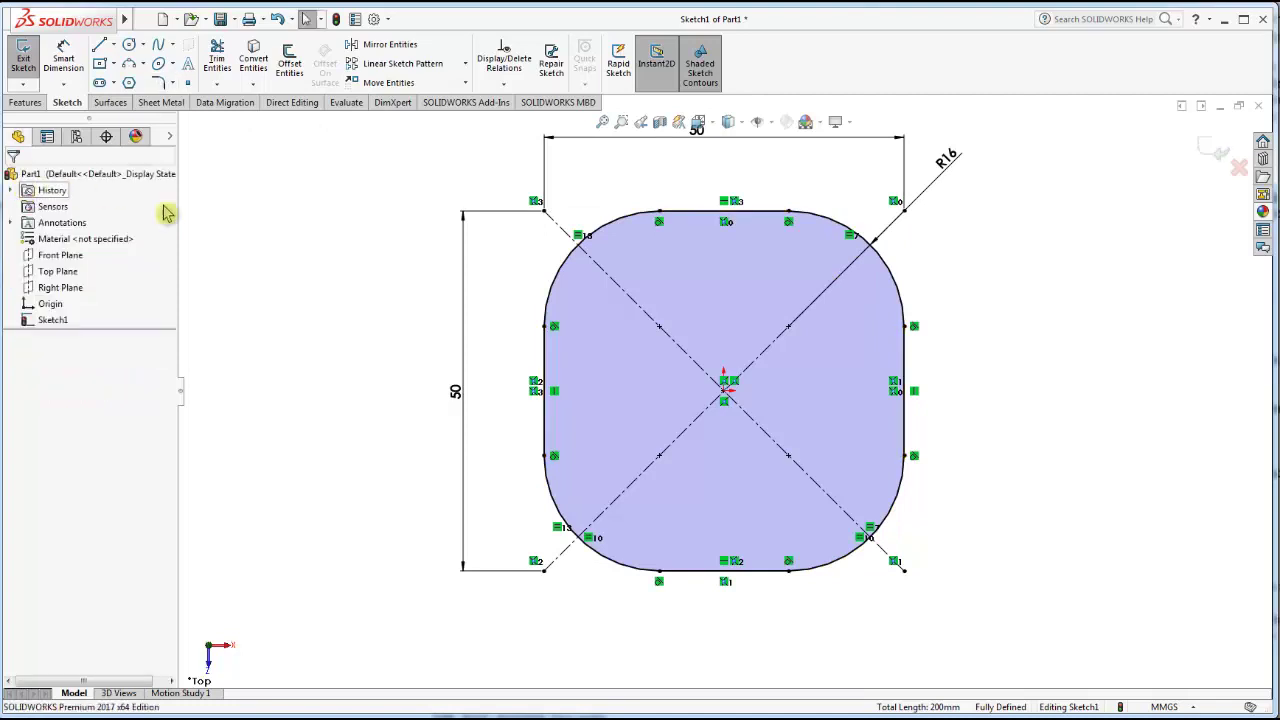
left_click(26, 103)
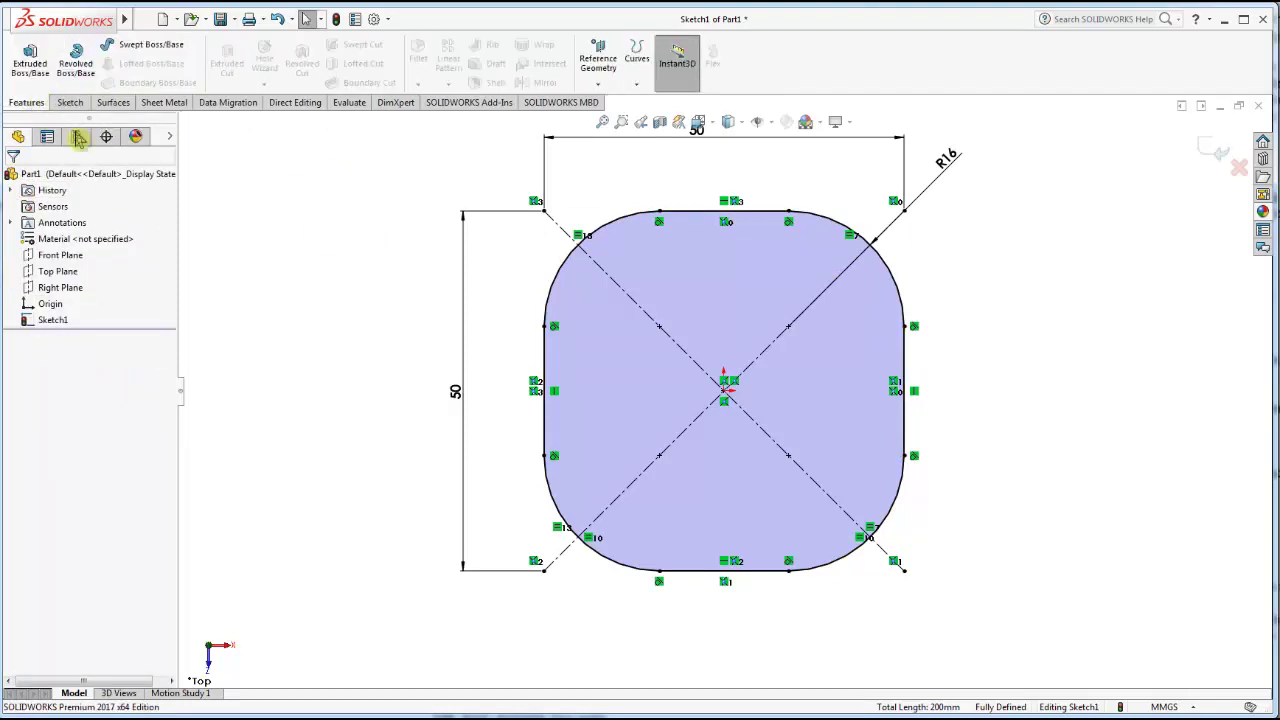
left_click(29, 64)
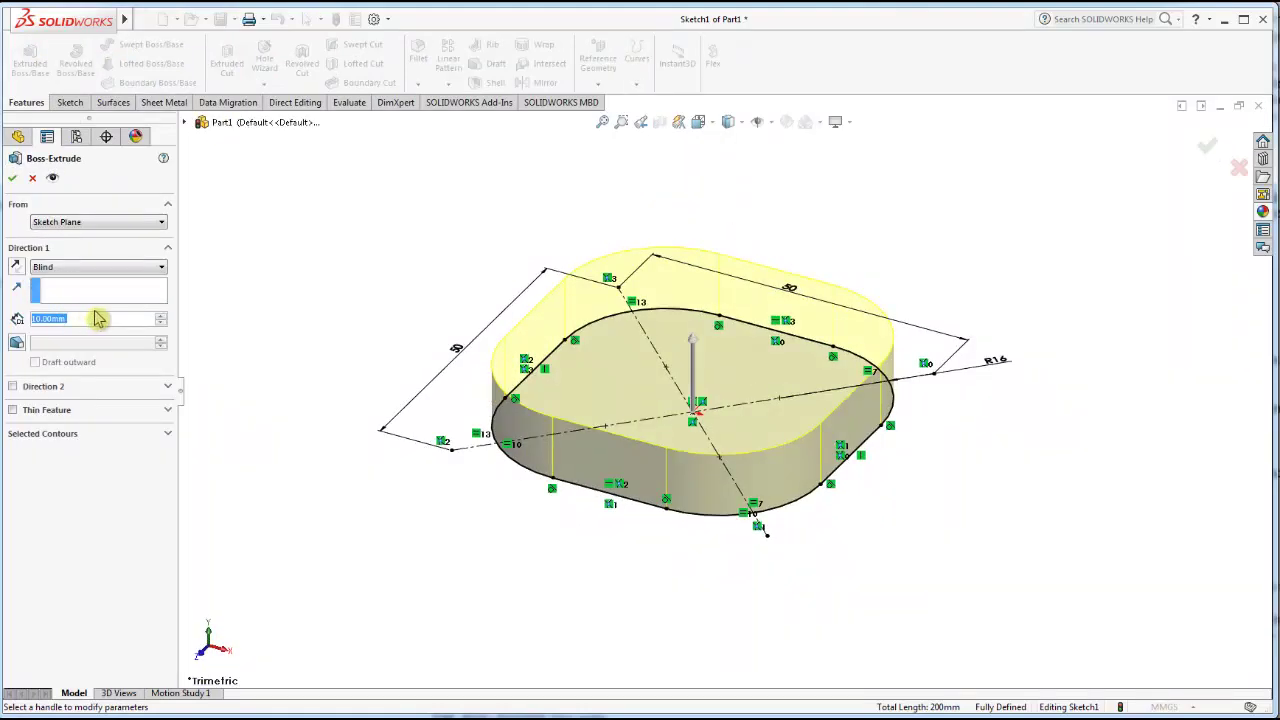
type("80")
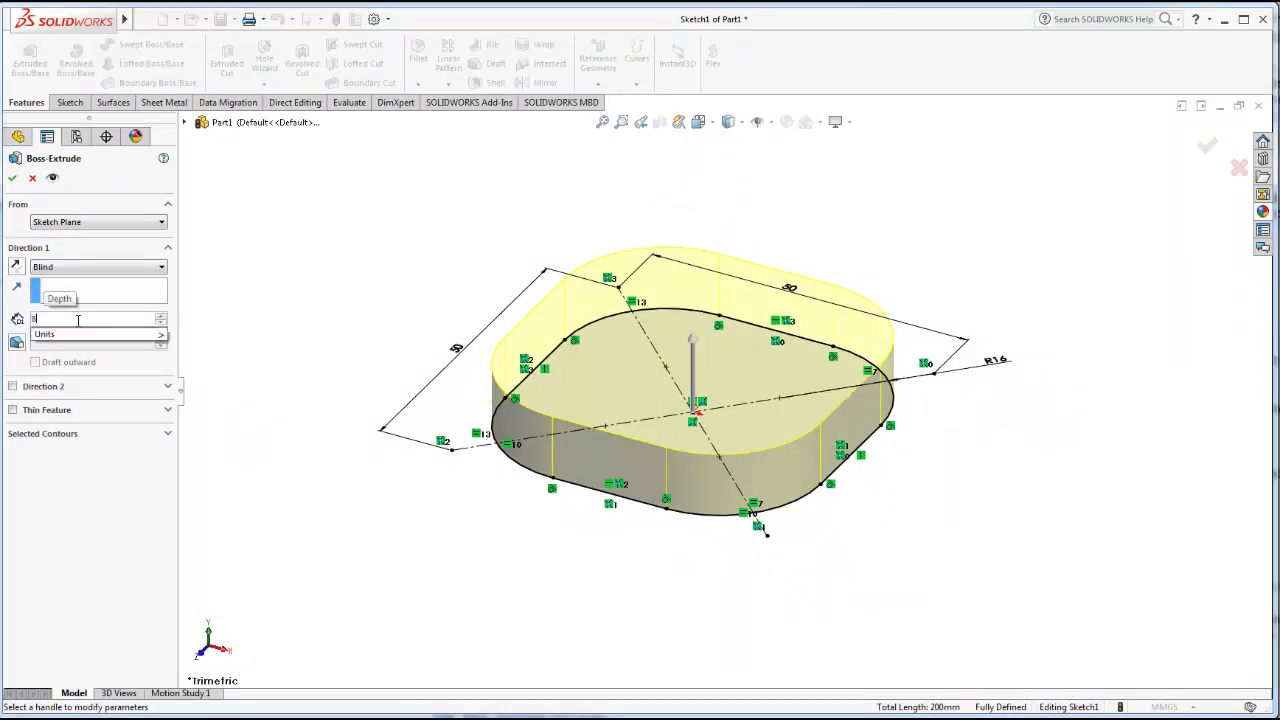
left_click(15, 179)
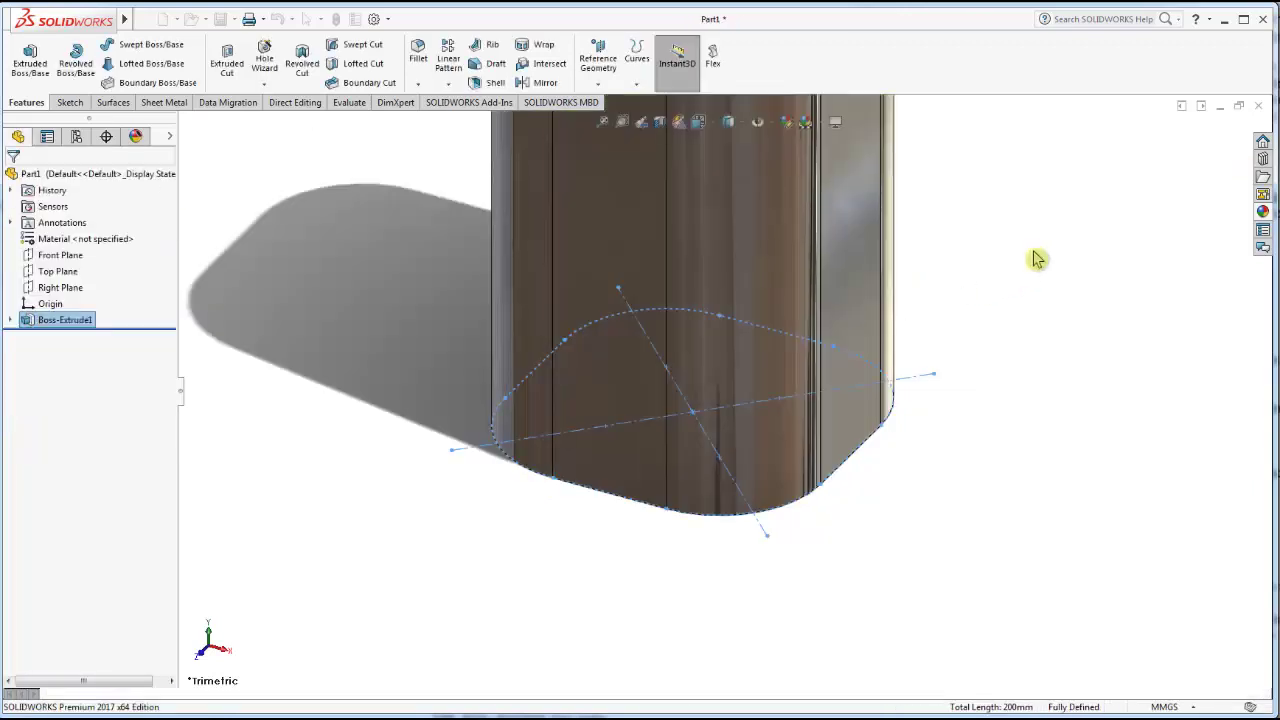
left_click(1036, 259)
key("f")
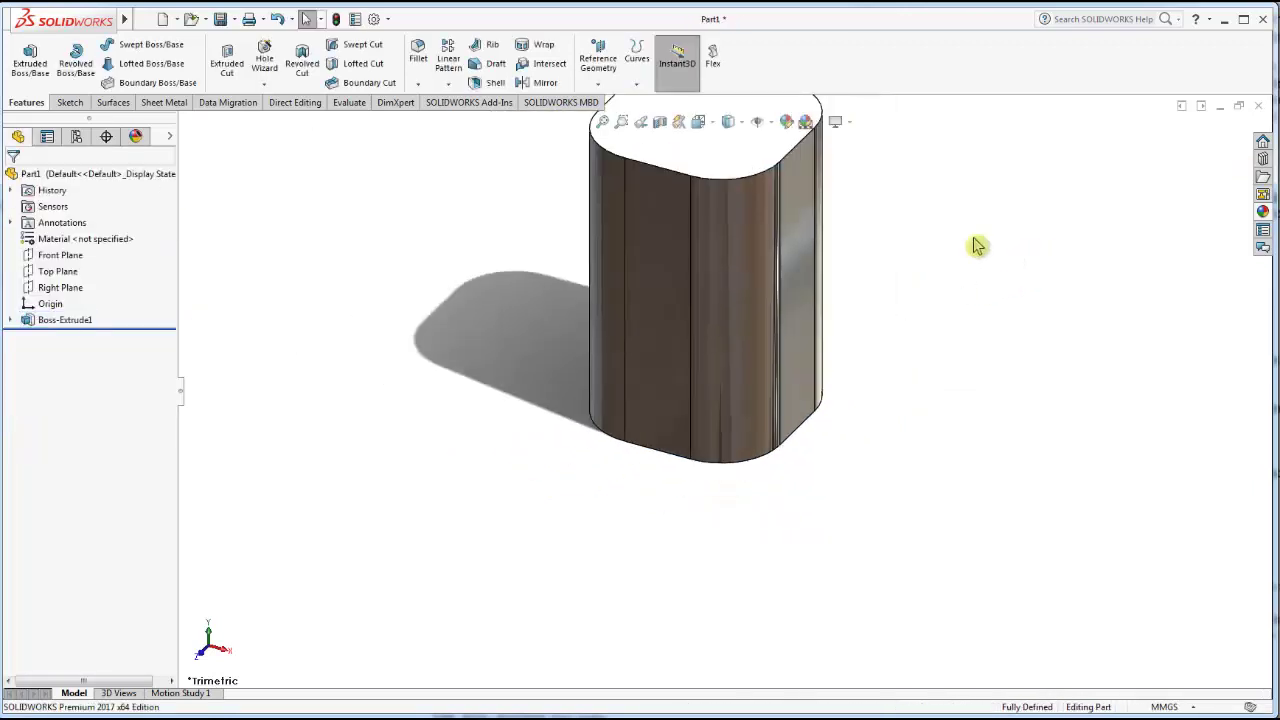
scroll(677, 264, "down", 2)
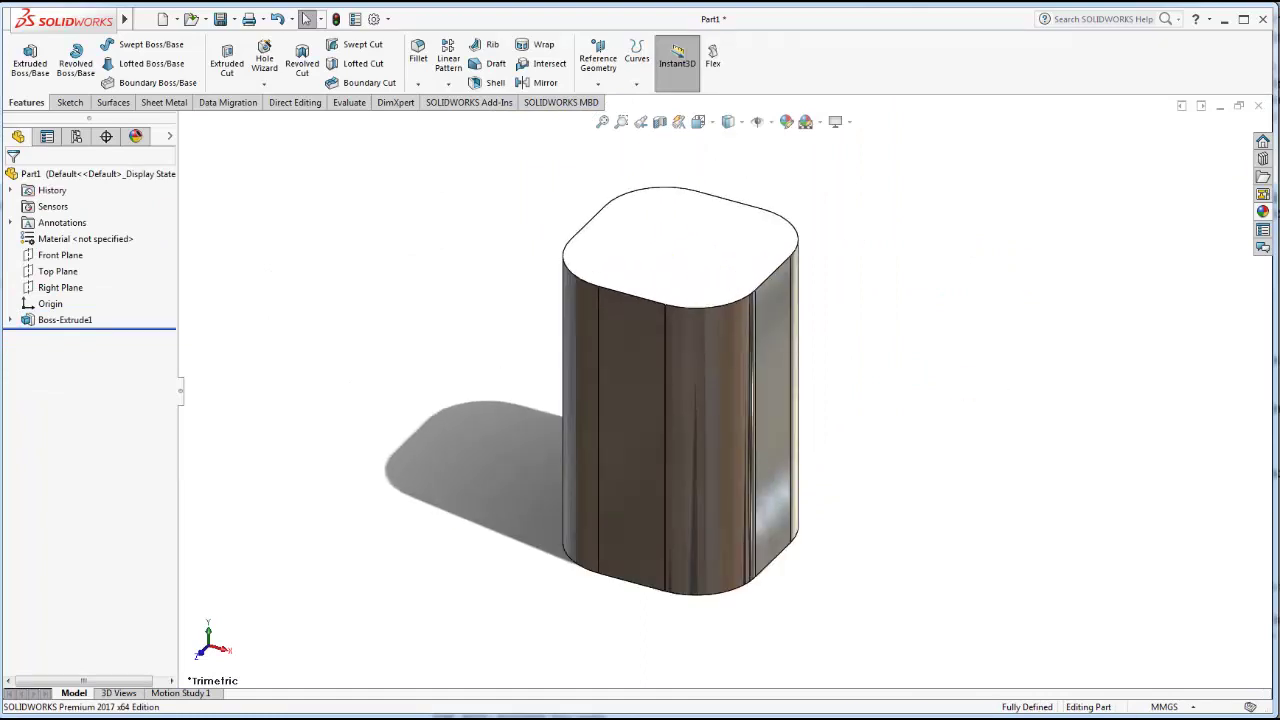
Start a face-on sketch on the Front Plane with a vertical centerline through the block.
left_click(80, 259)
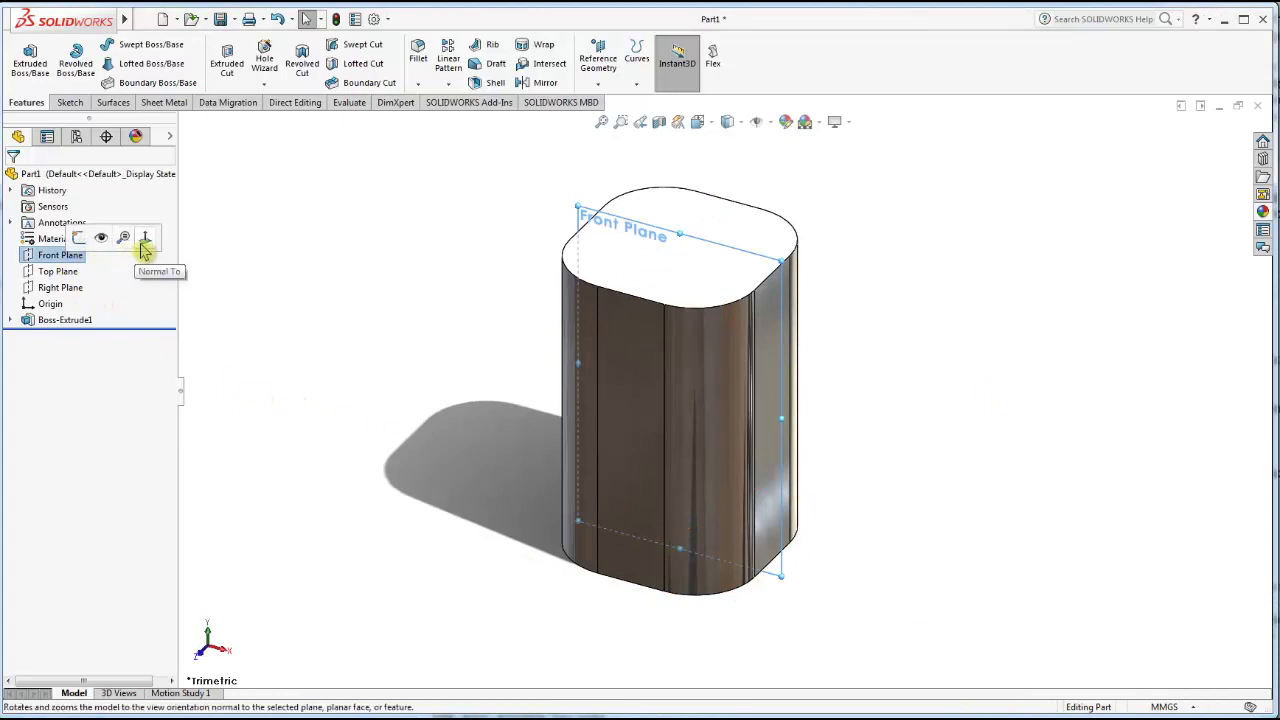
left_click(148, 251)
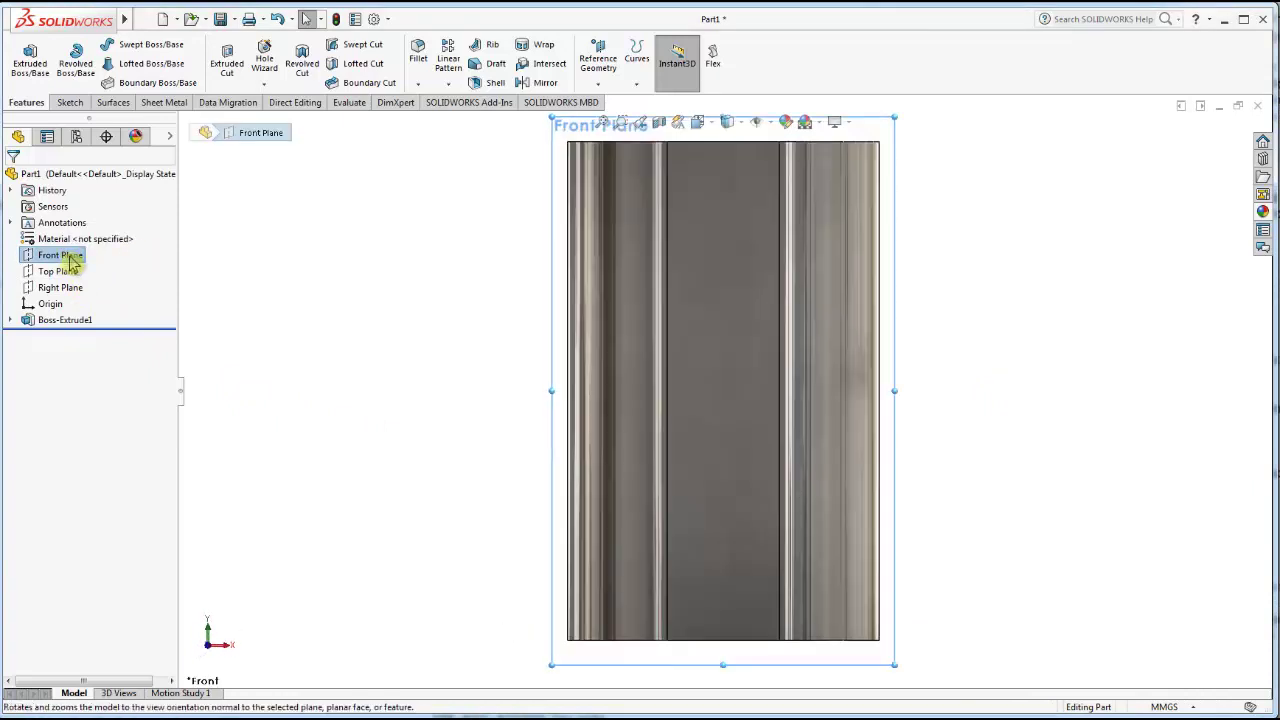
right_click(72, 261)
left_click(88, 234)
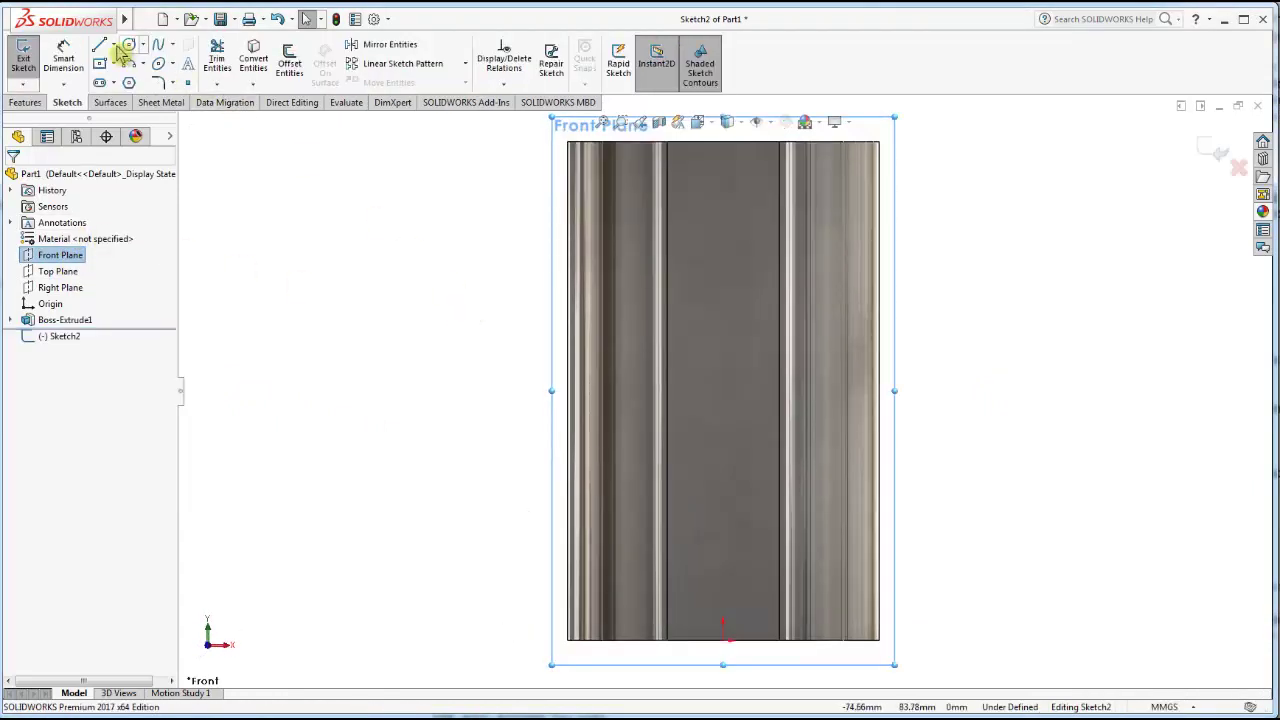
left_click(114, 44)
left_click(130, 77)
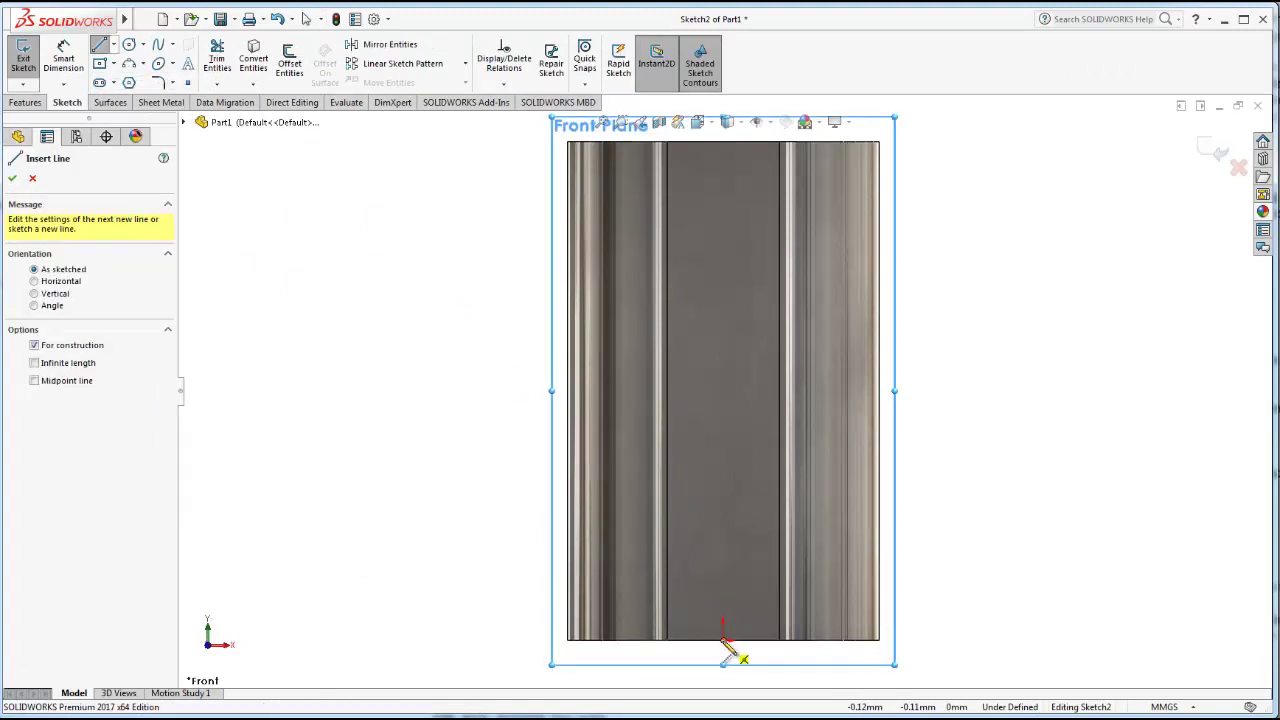
left_click(722, 628)
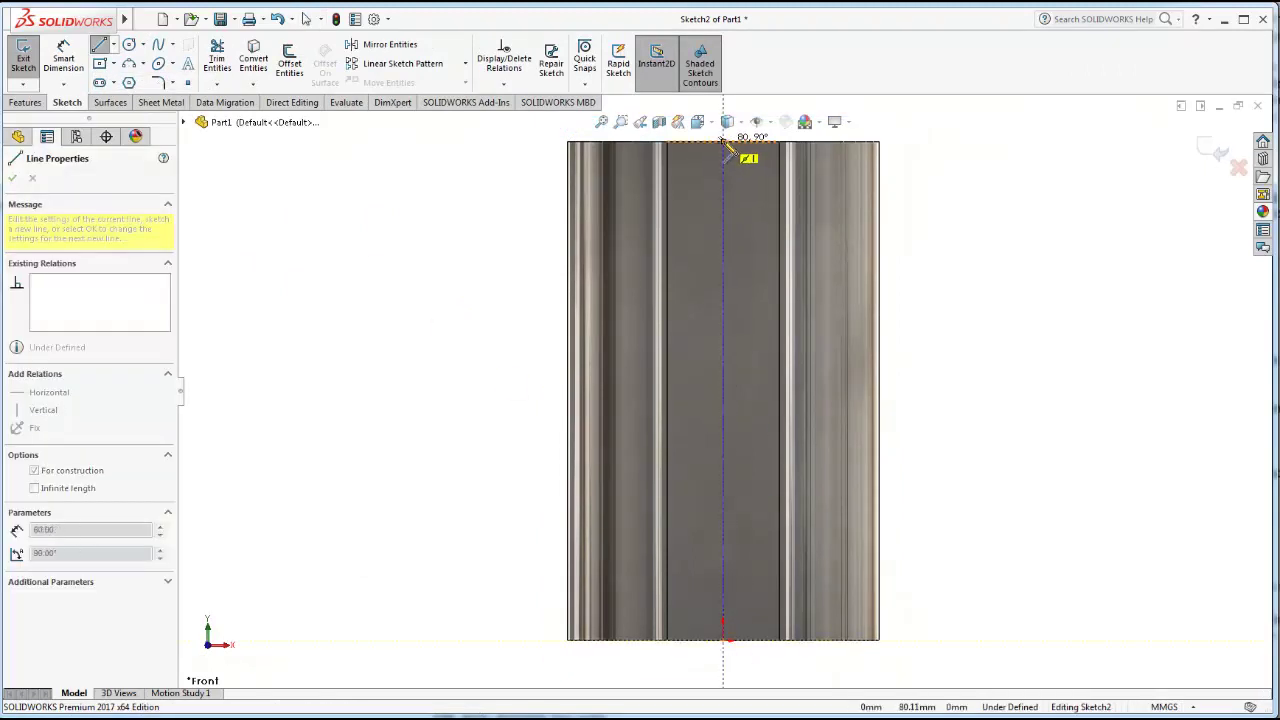
left_click(723, 141)
left_click(100, 47)
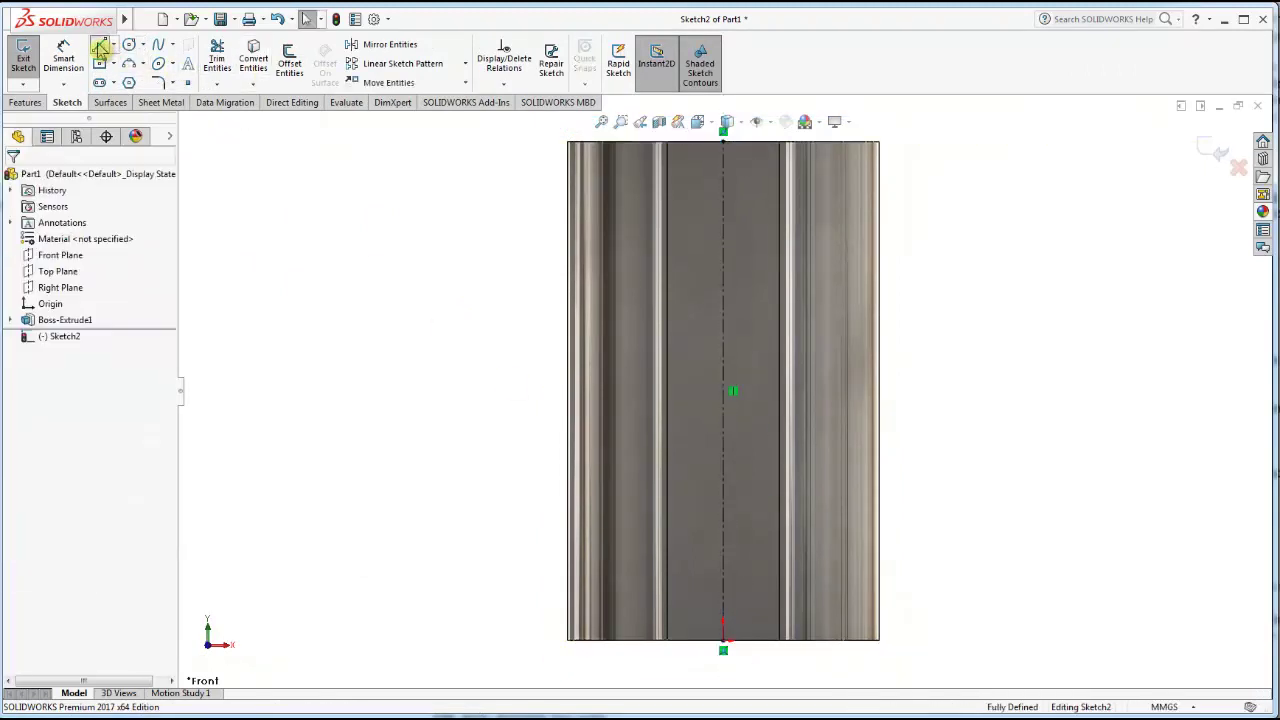
left_click(100, 47)
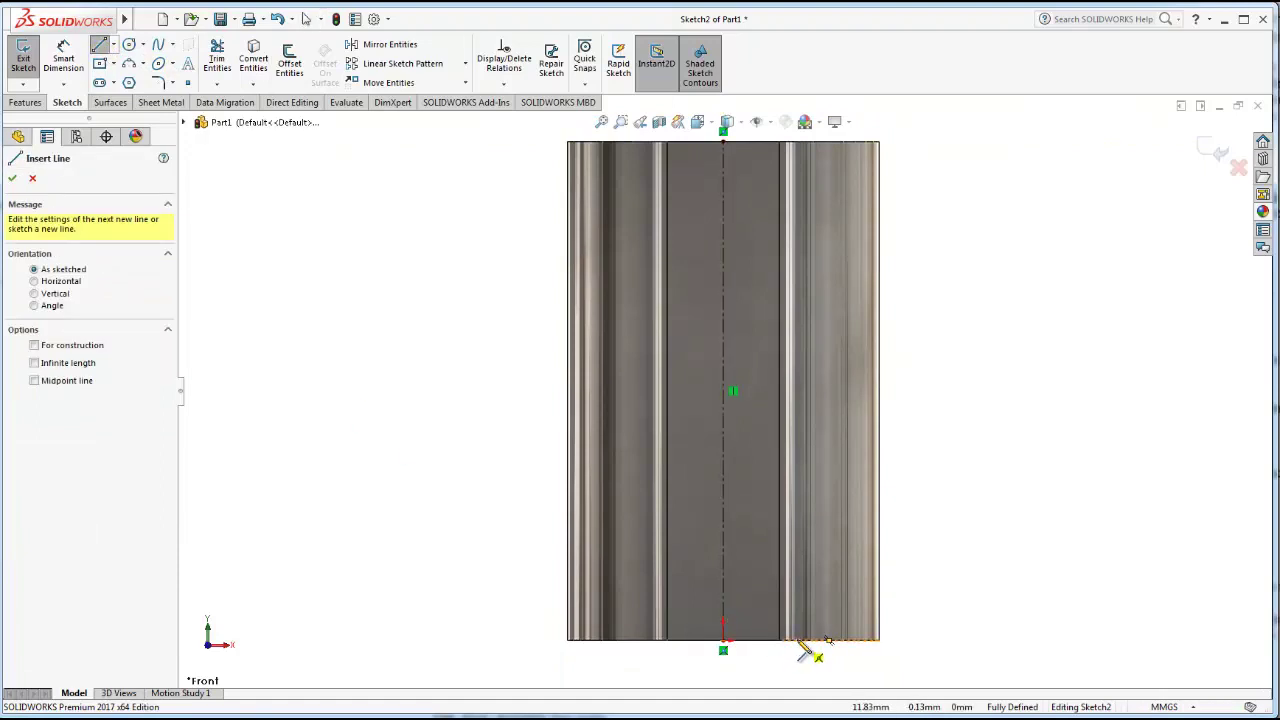
Draw the closed profile: bottom line, tall right edge, inward slope, then vertical line down.
left_click(828, 640)
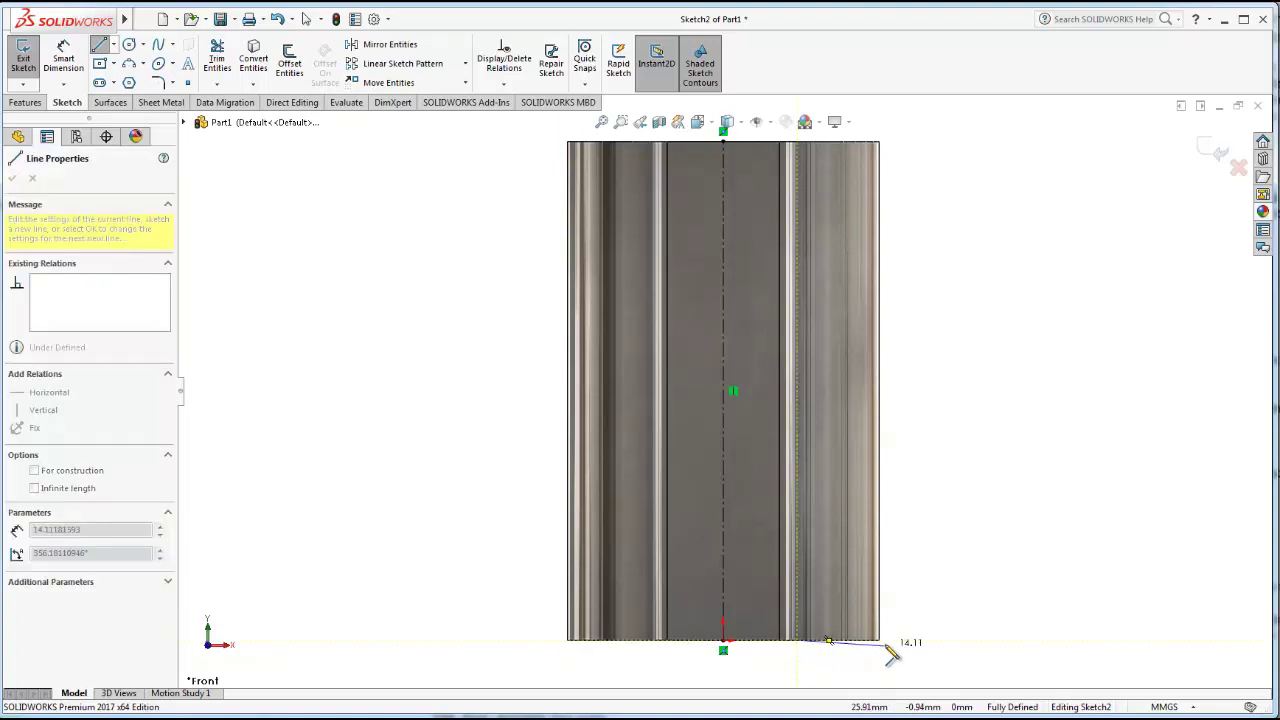
left_click(879, 641)
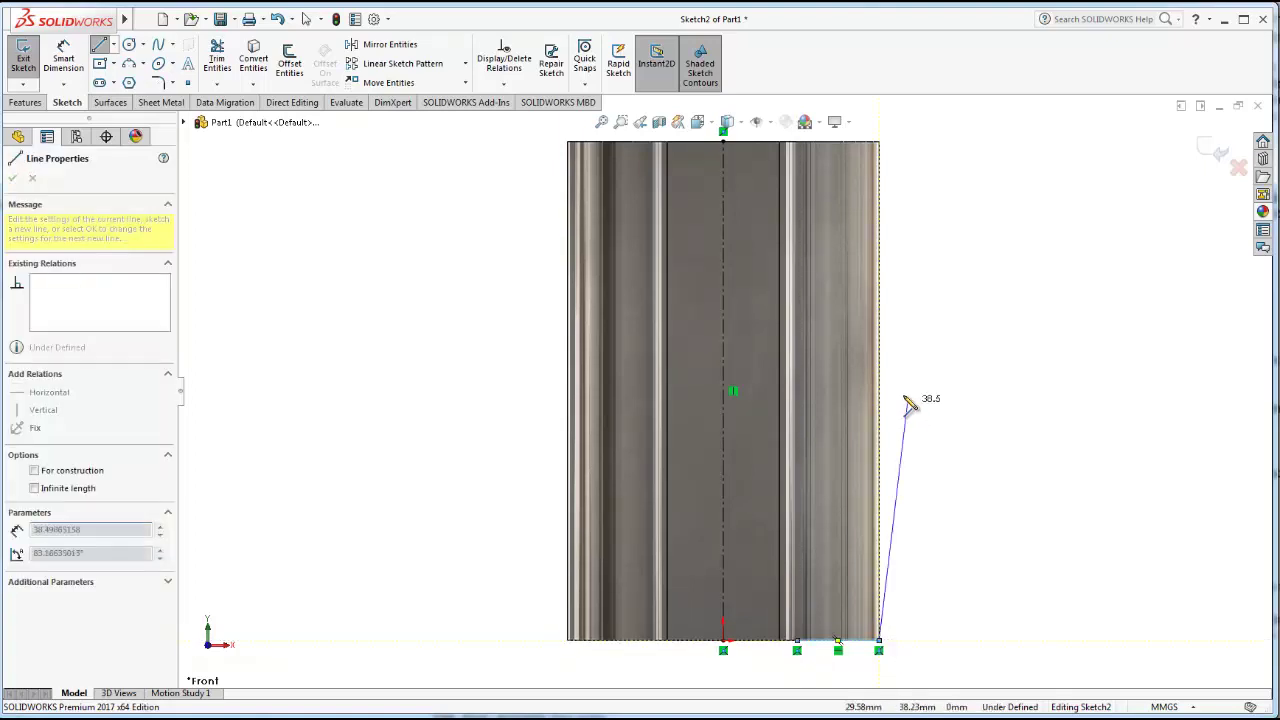
left_click(879, 360)
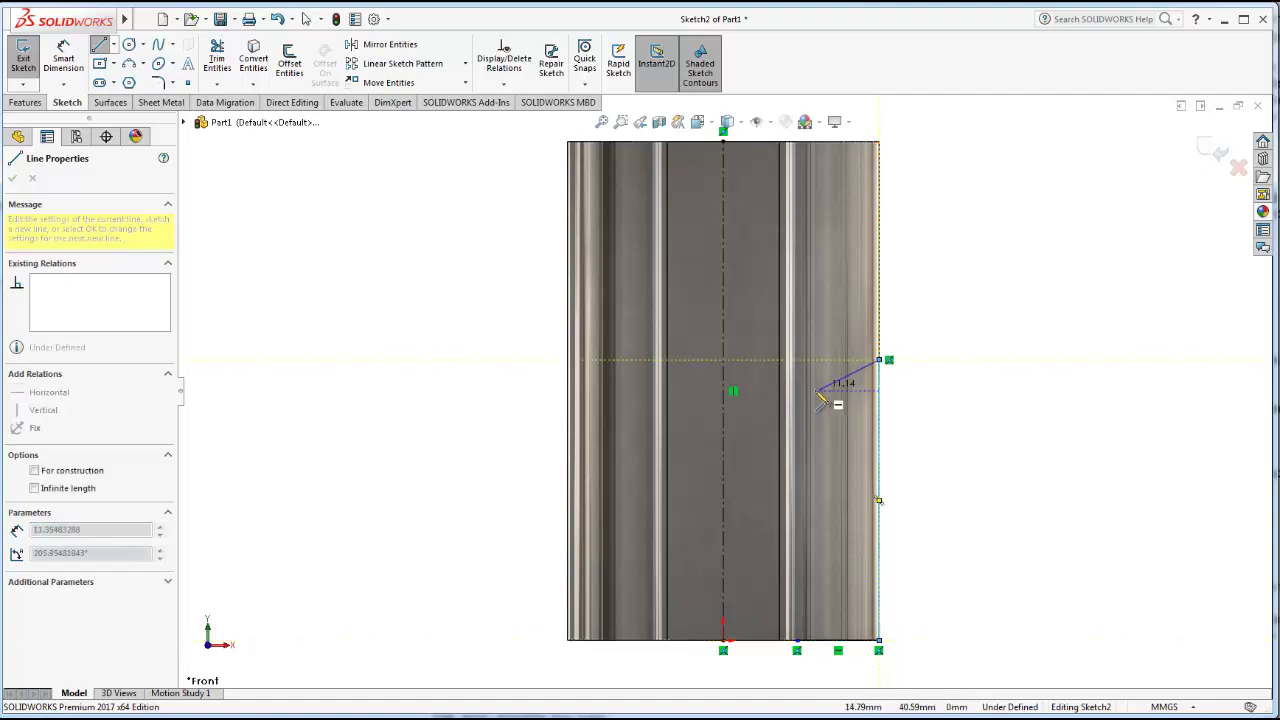
left_click(797, 474)
double_click(797, 640)
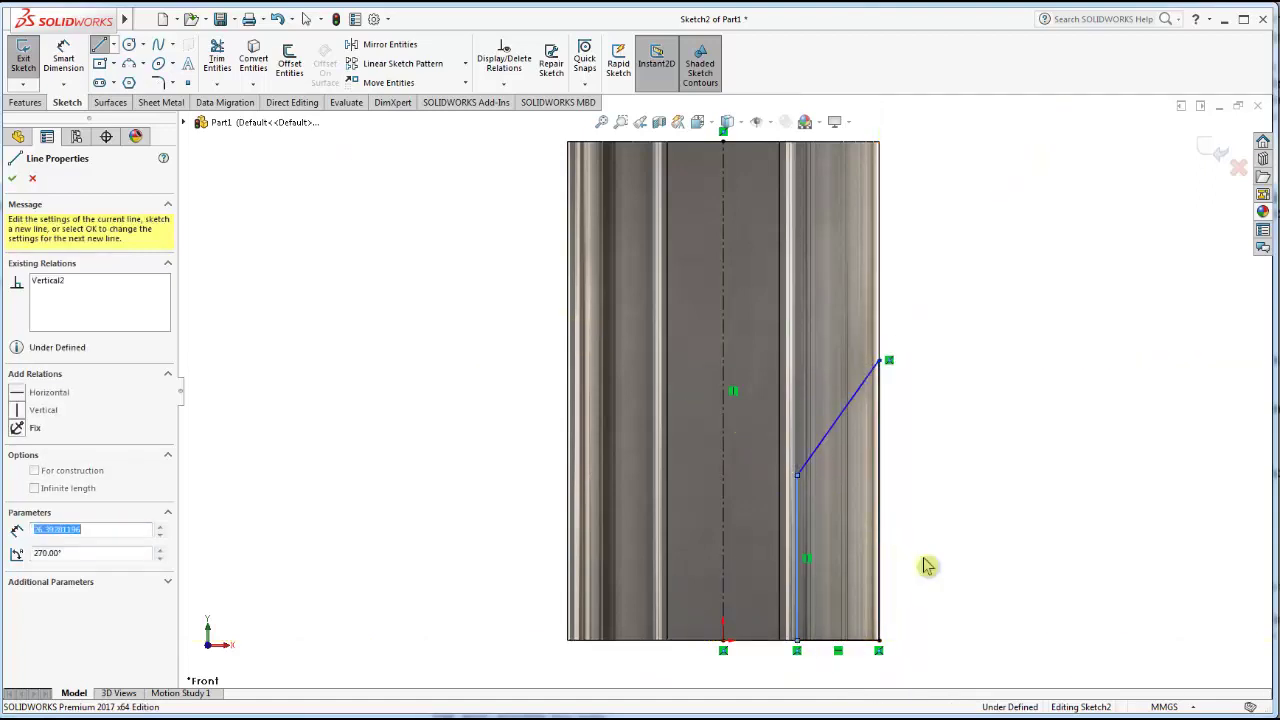
left_click(63, 60)
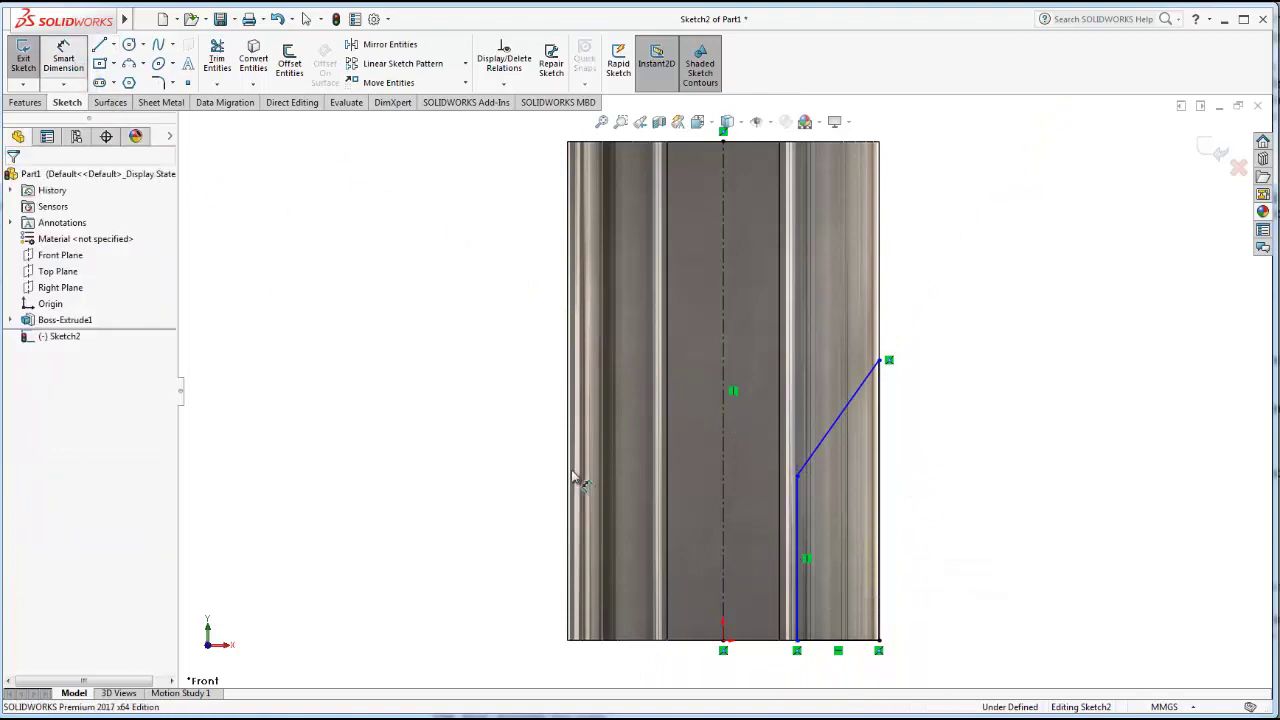
Dimension the inner vertical line 20 mm from the centerline.
left_click(797, 594)
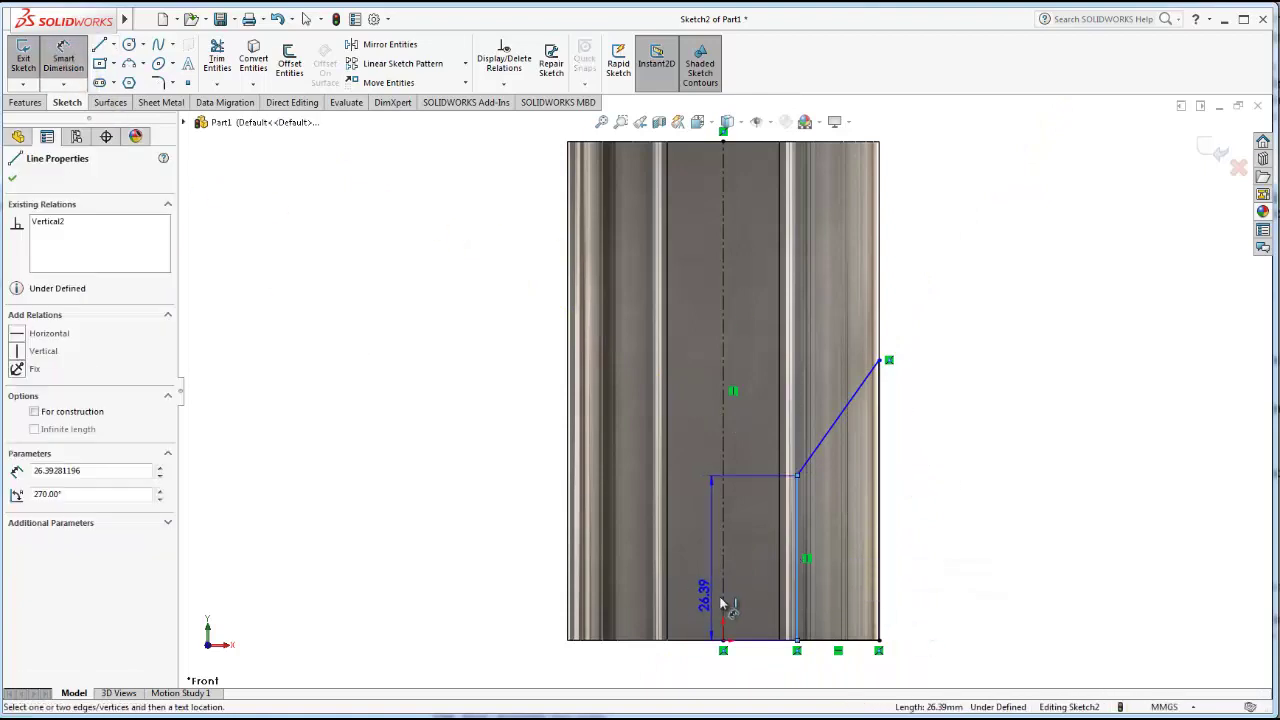
left_click(723, 598)
left_click(757, 678)
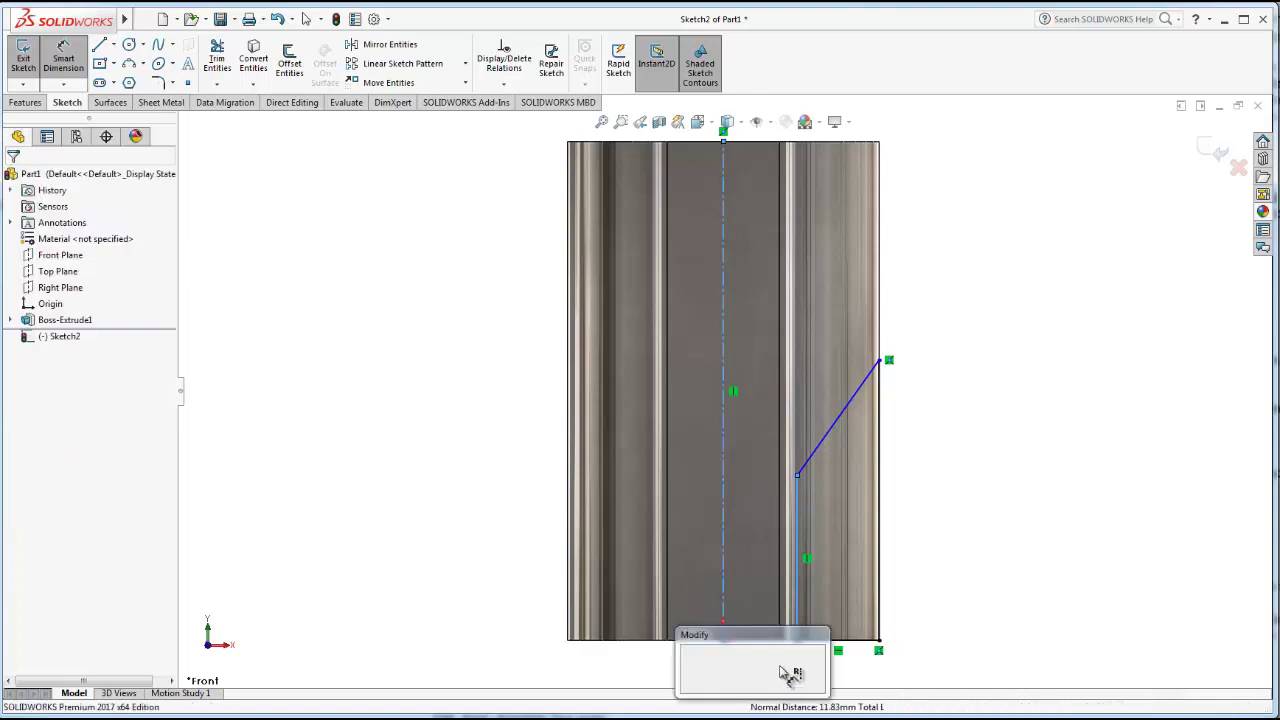
type("2")
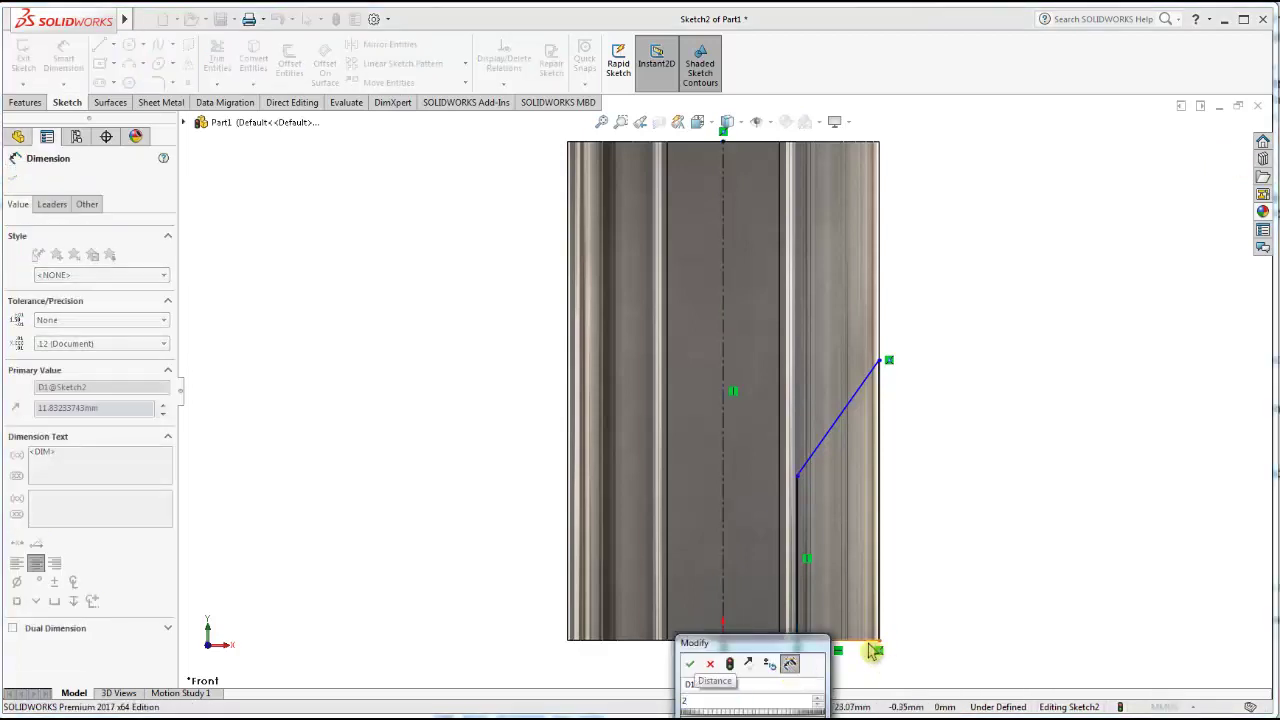
type("0")
left_click(690, 664)
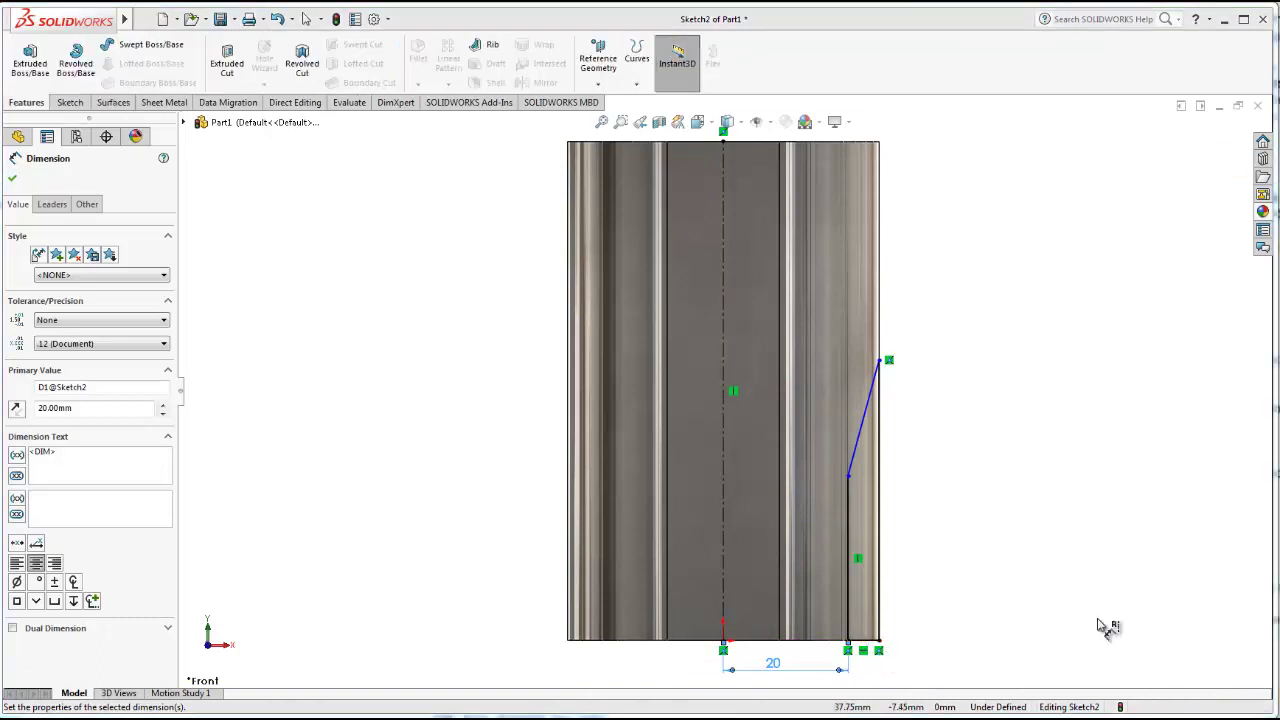
Delete the coincident relations on the right edge's top point and the bottom-right corner.
left_click(881, 537)
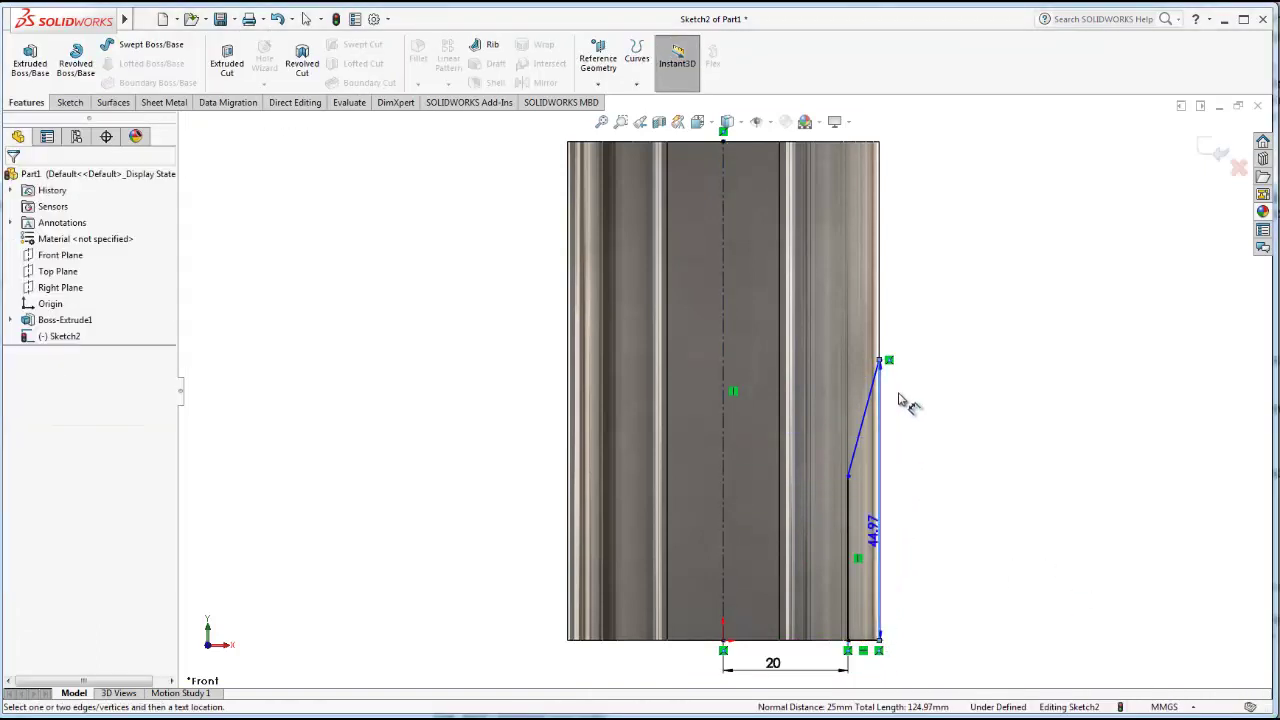
key("Escape")
key("Escape")
left_click(880, 360)
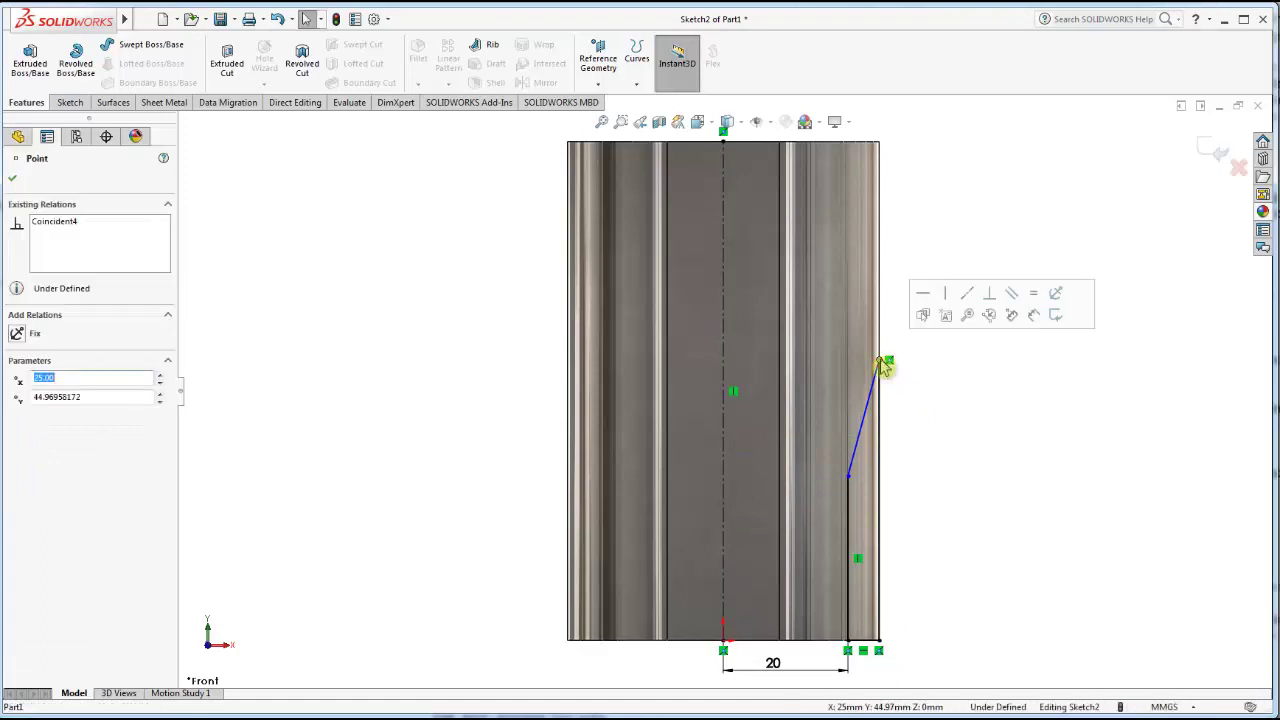
left_click(44, 224)
right_click(55, 222)
left_click(63, 246)
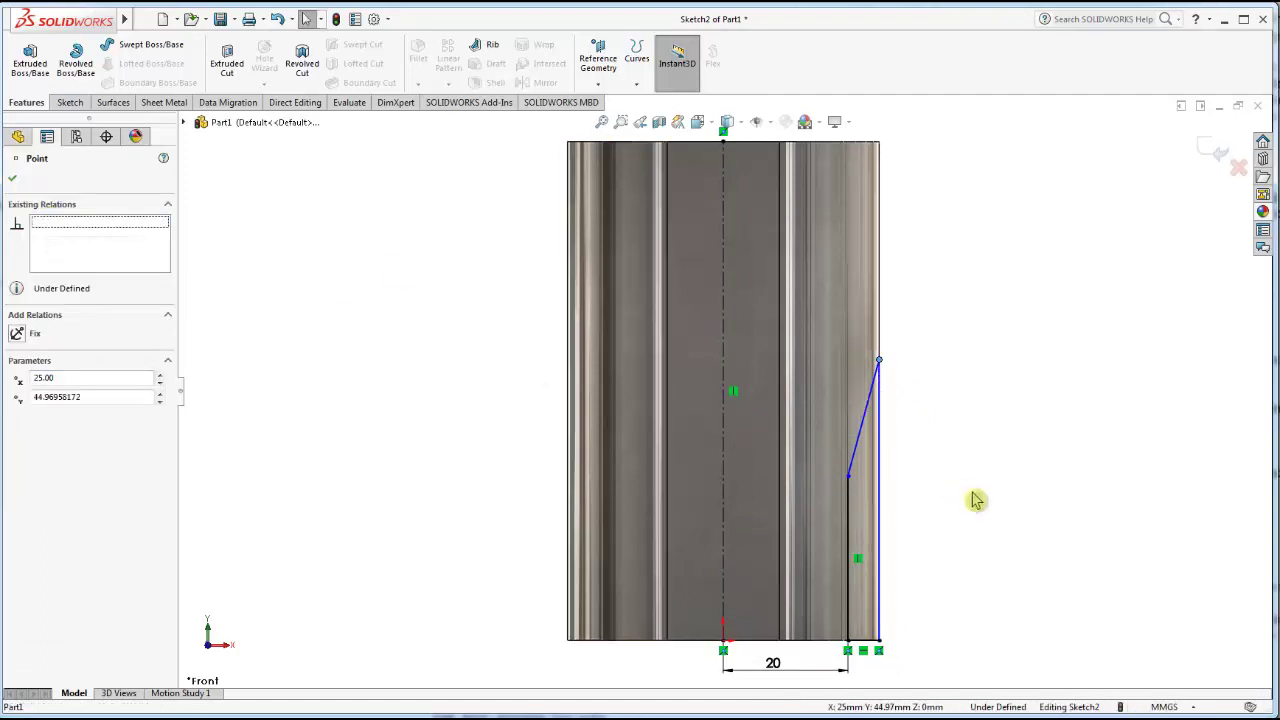
left_click(881, 645)
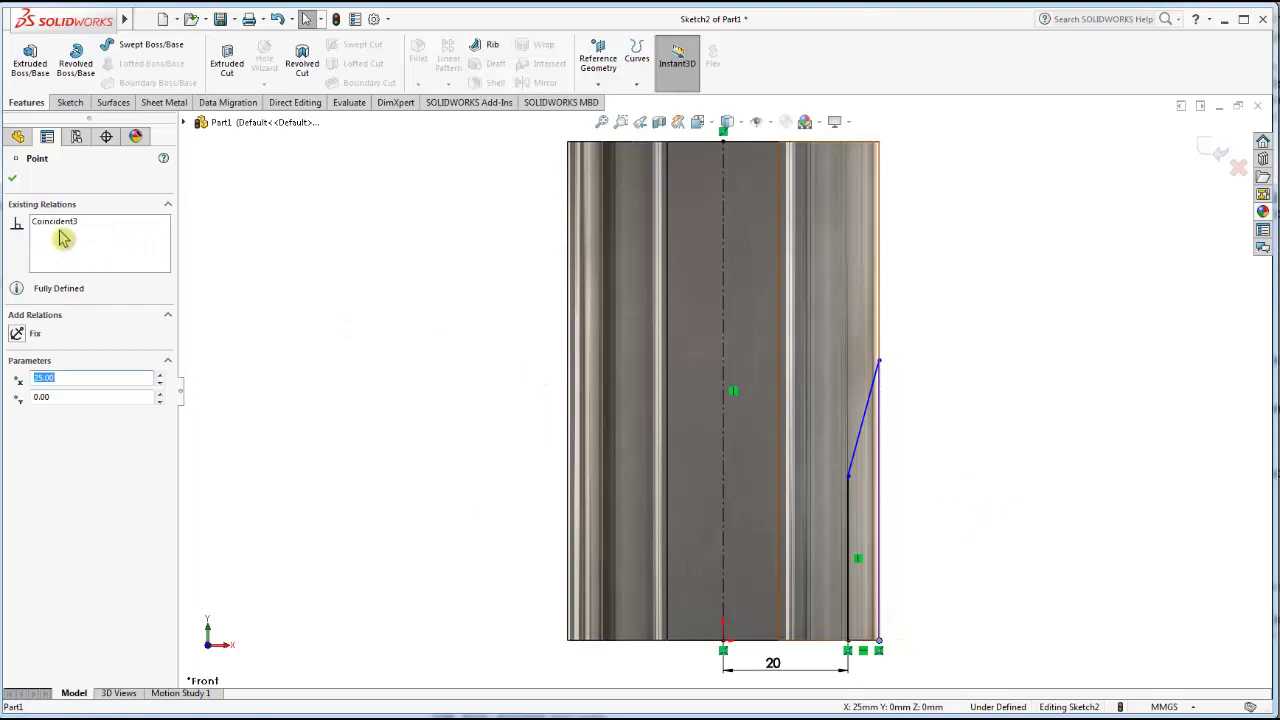
left_click(59, 224)
right_click(62, 231)
left_click(83, 249)
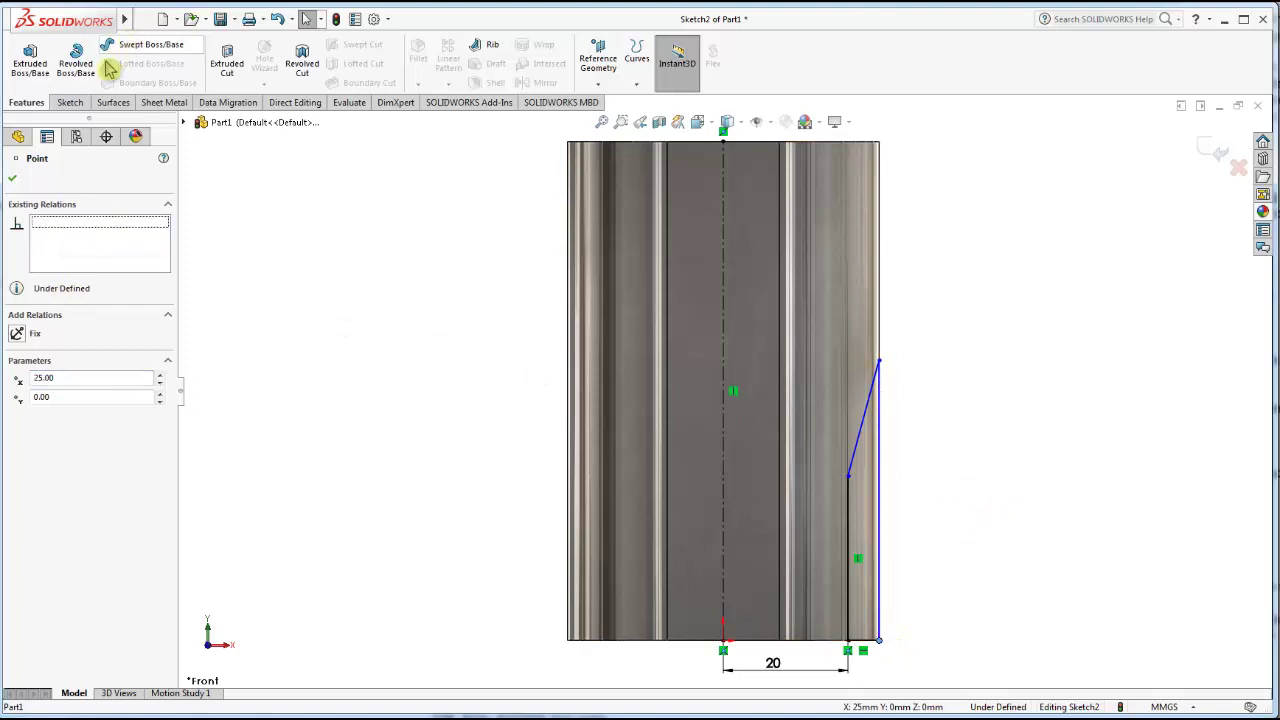
Add a 10 mm bottom width dimension, then delete it again.
left_click(70, 102)
left_click(63, 58)
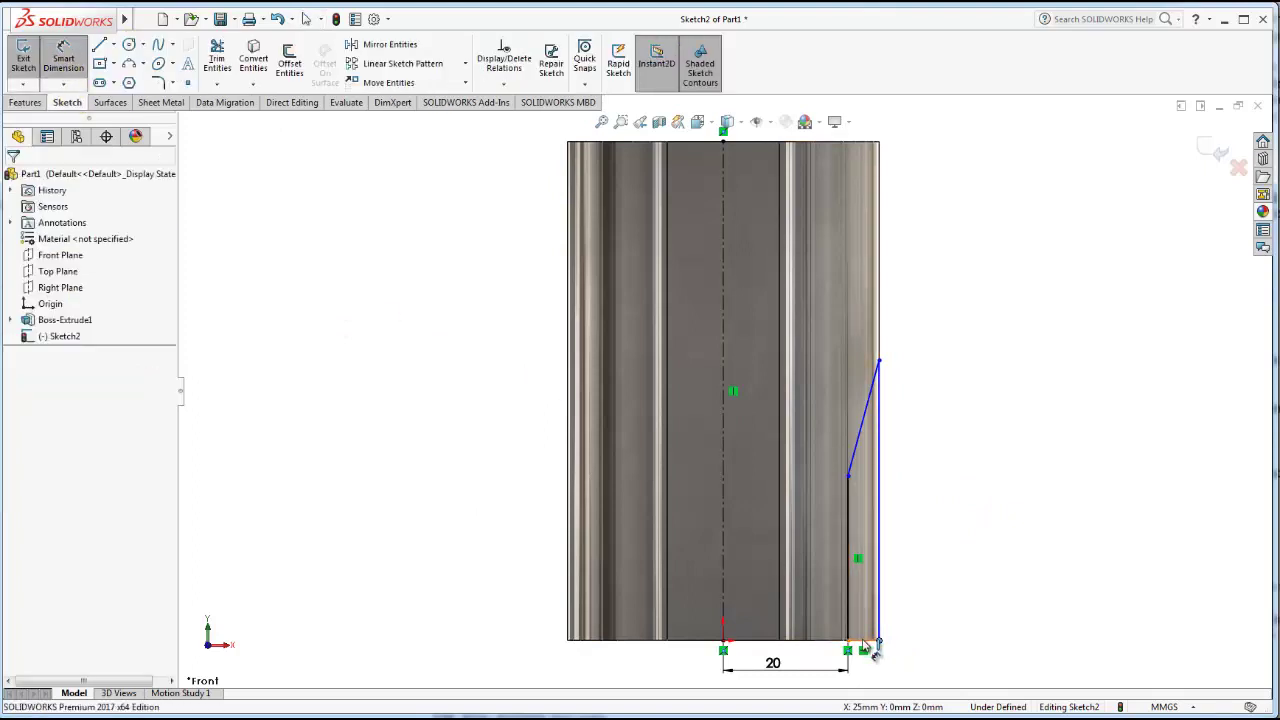
left_click(872, 646)
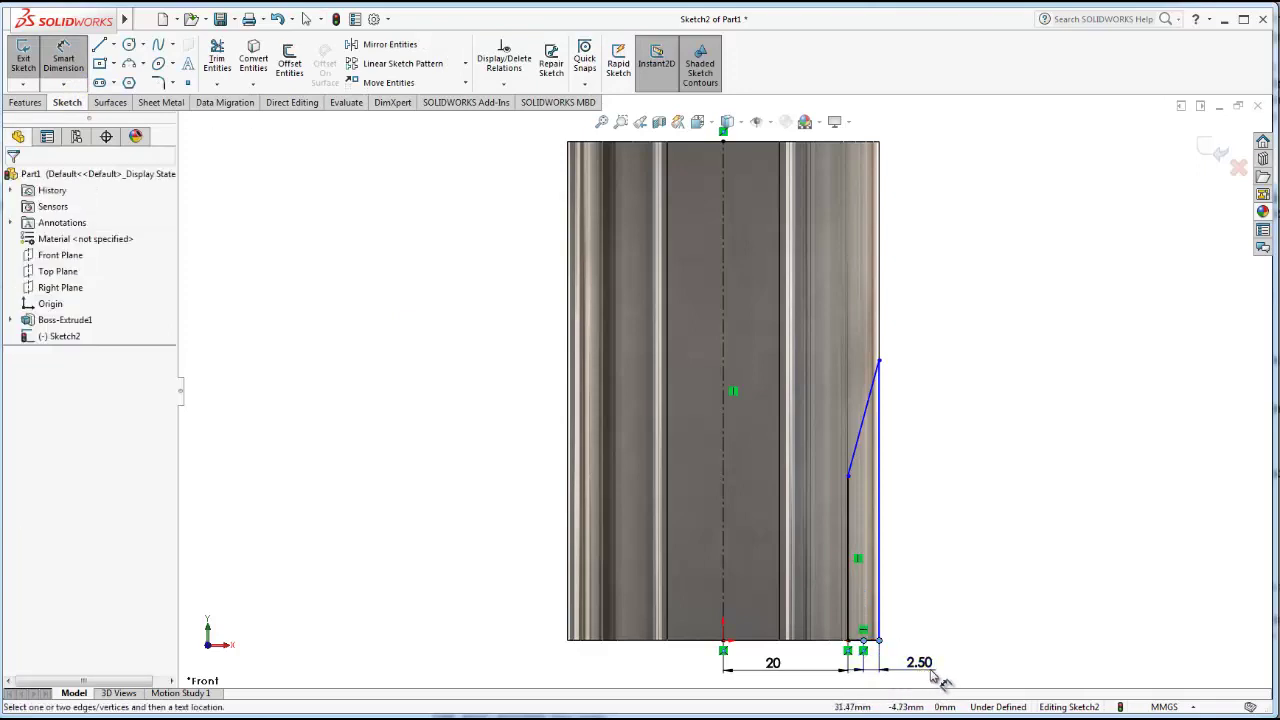
left_click(930, 677)
type("10")
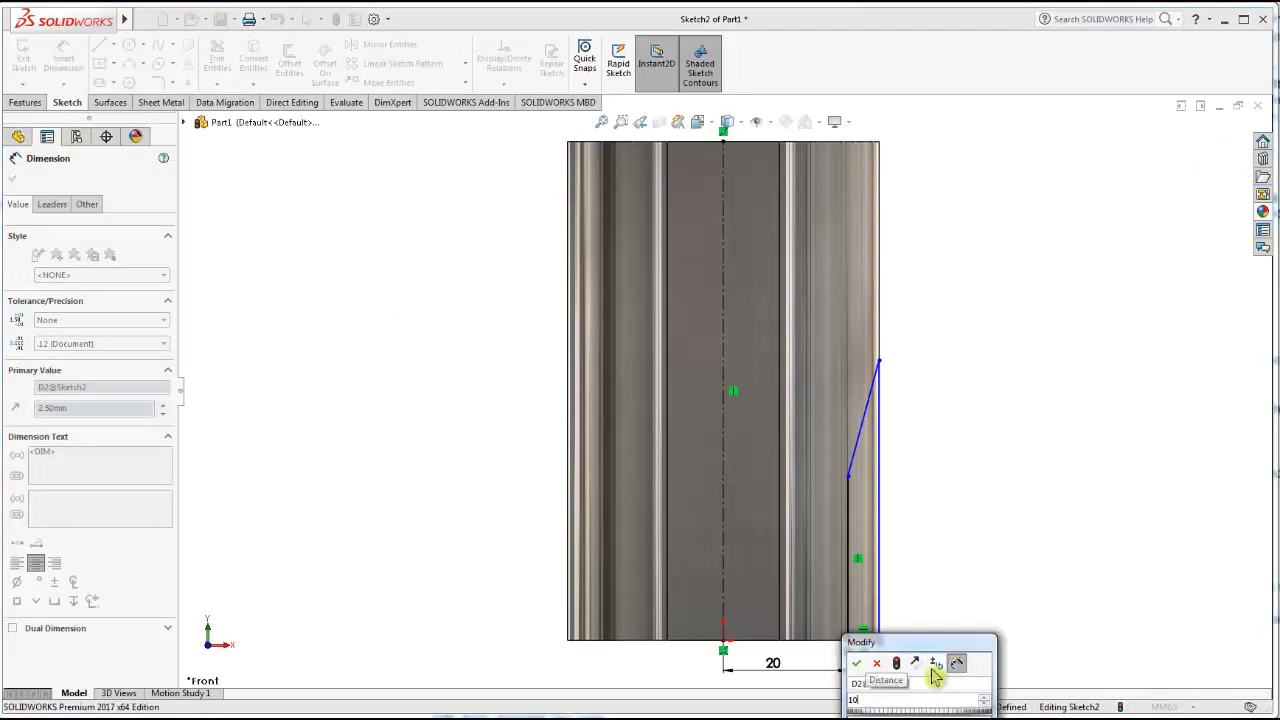
left_click(858, 666)
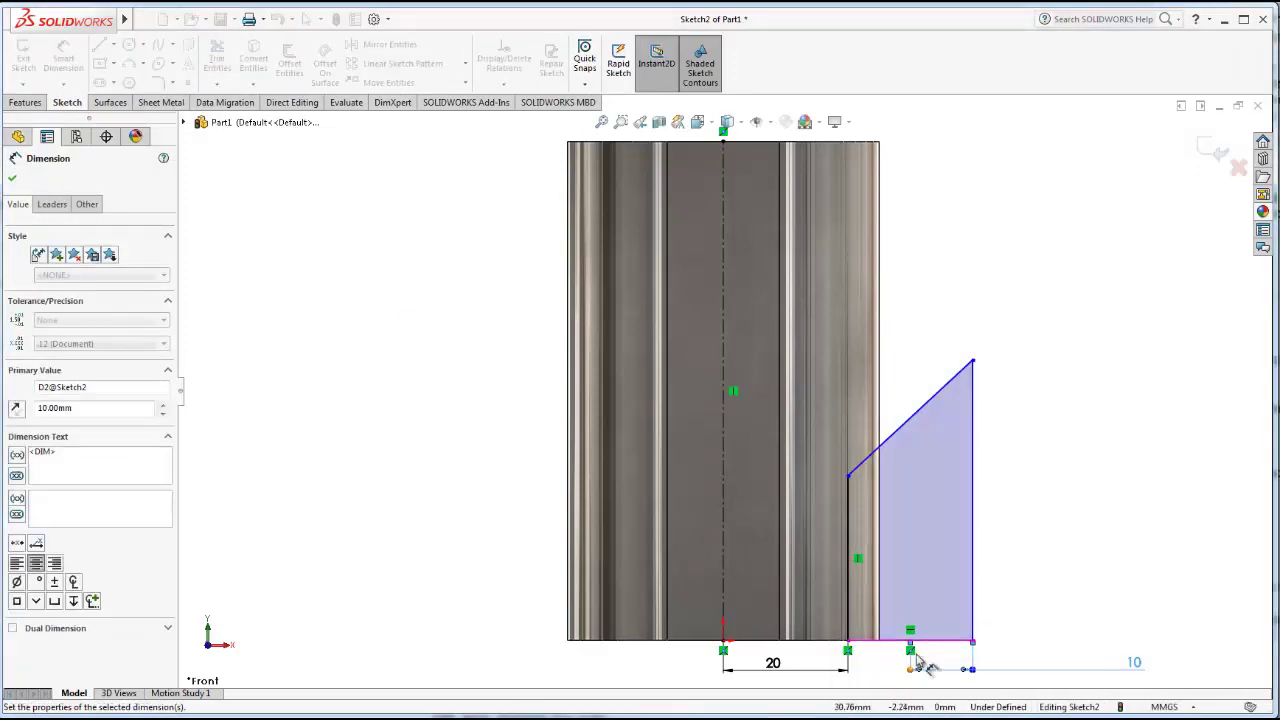
left_click(975, 512)
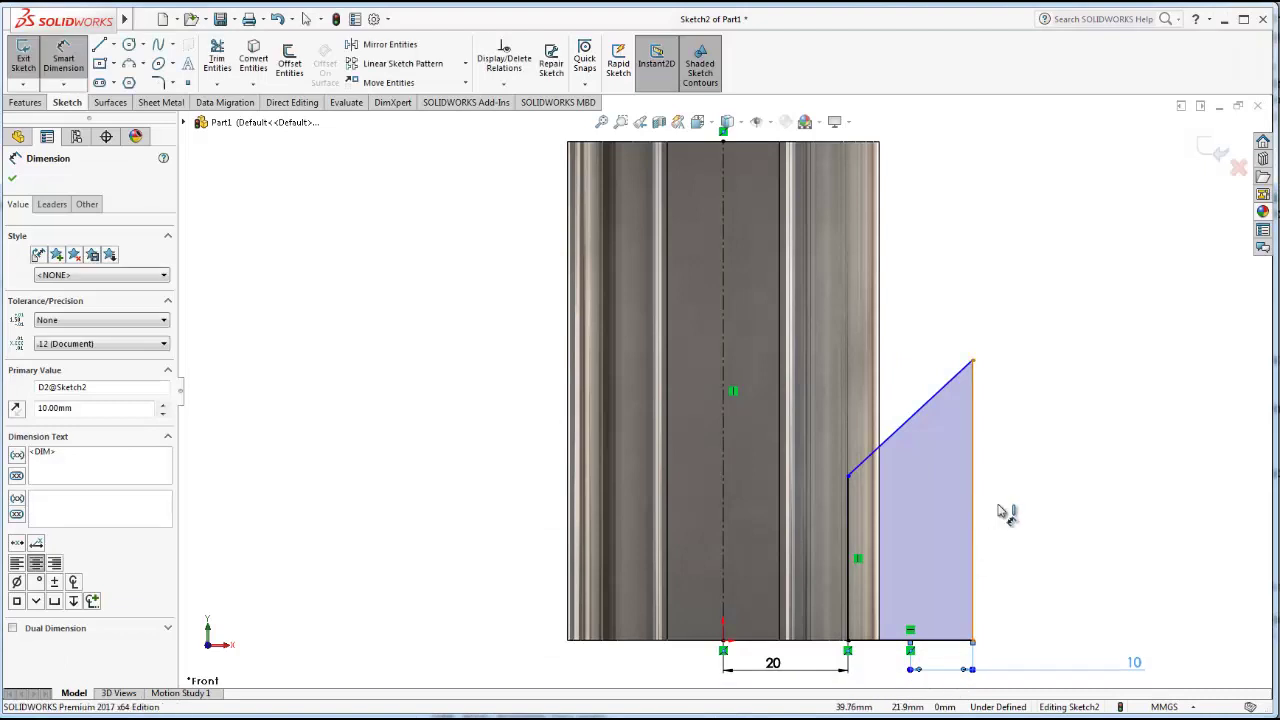
key("Escape")
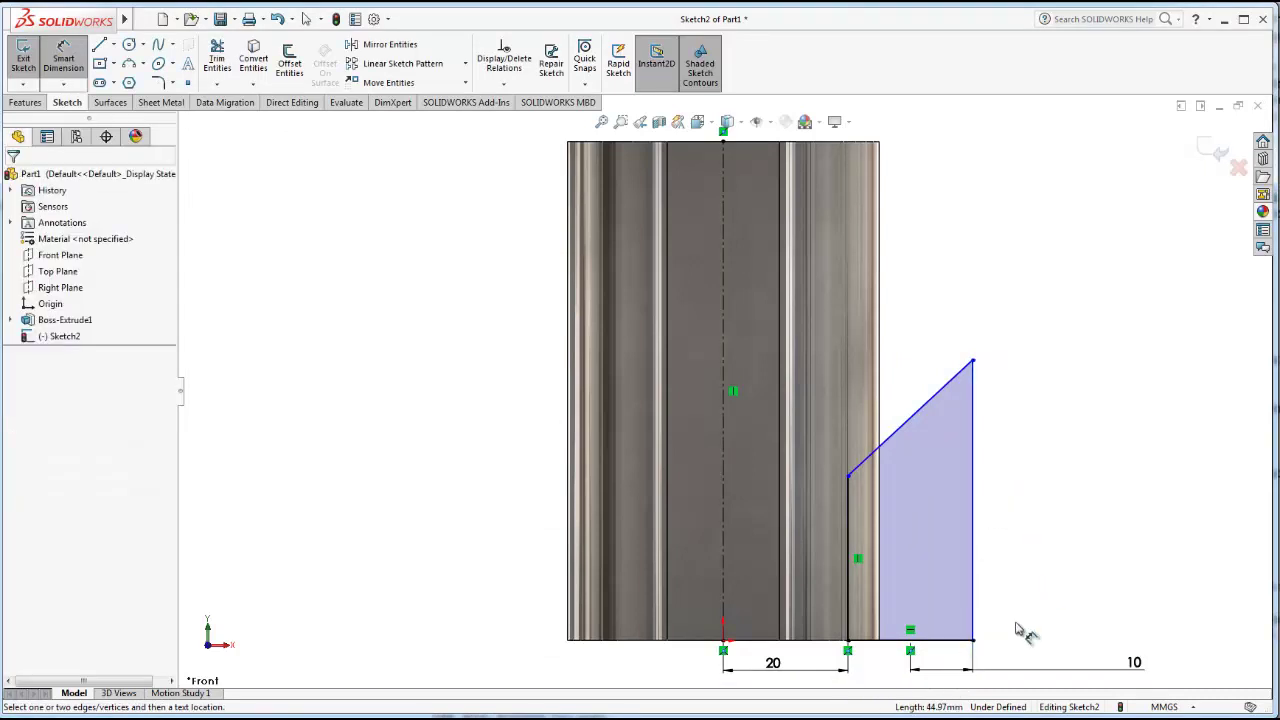
key("Escape")
left_click(1038, 683)
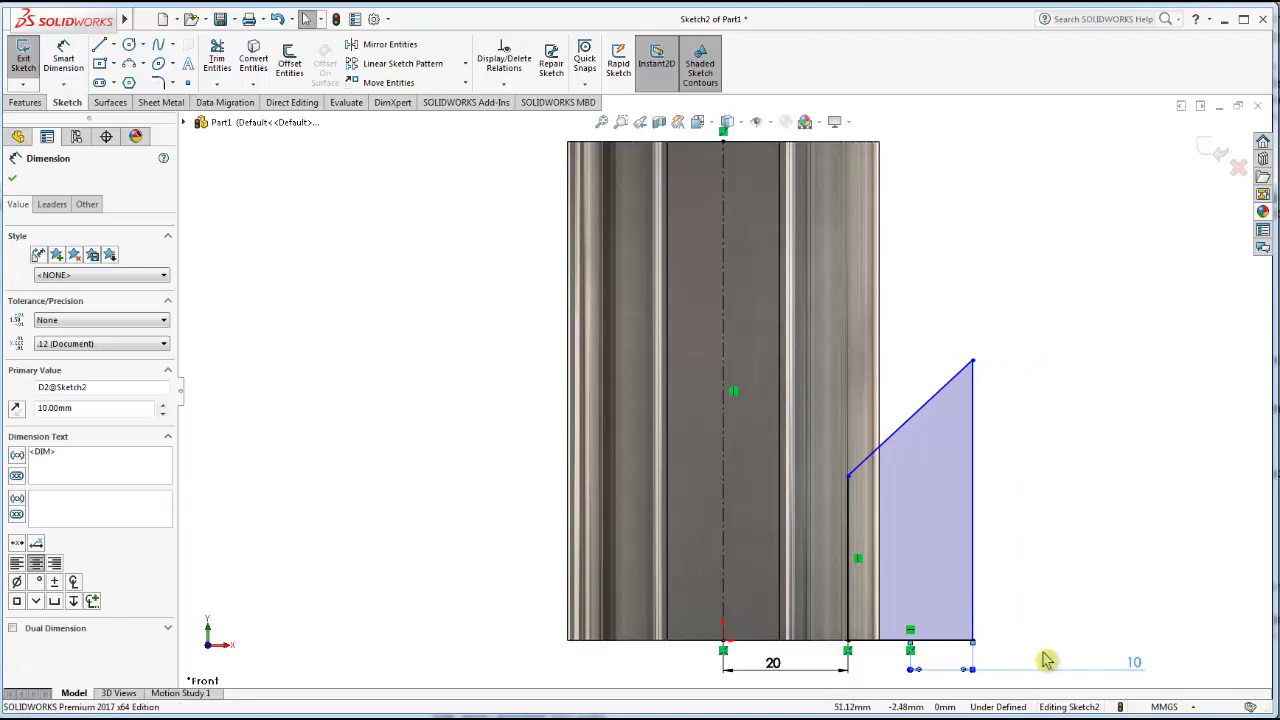
key("Delete")
Redo the bottom width, keeping 10 mm, and give the right edge a 40 mm height.
left_click(63, 60)
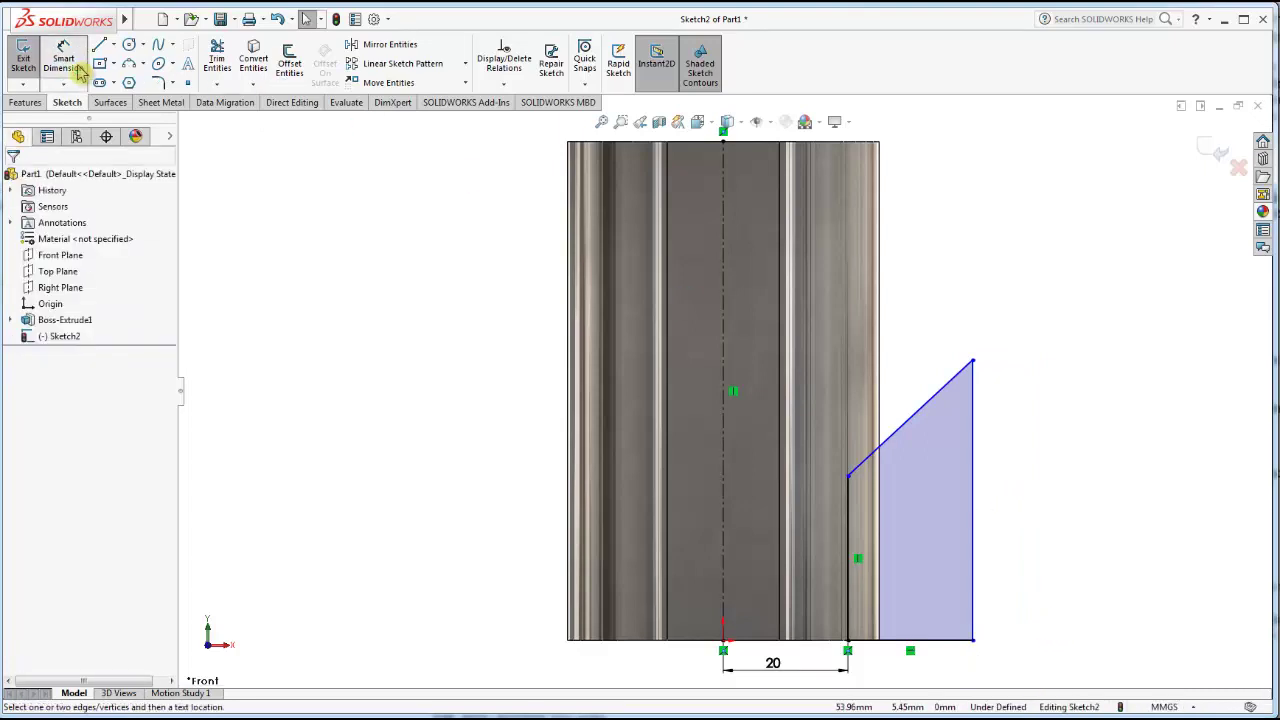
left_click(922, 648)
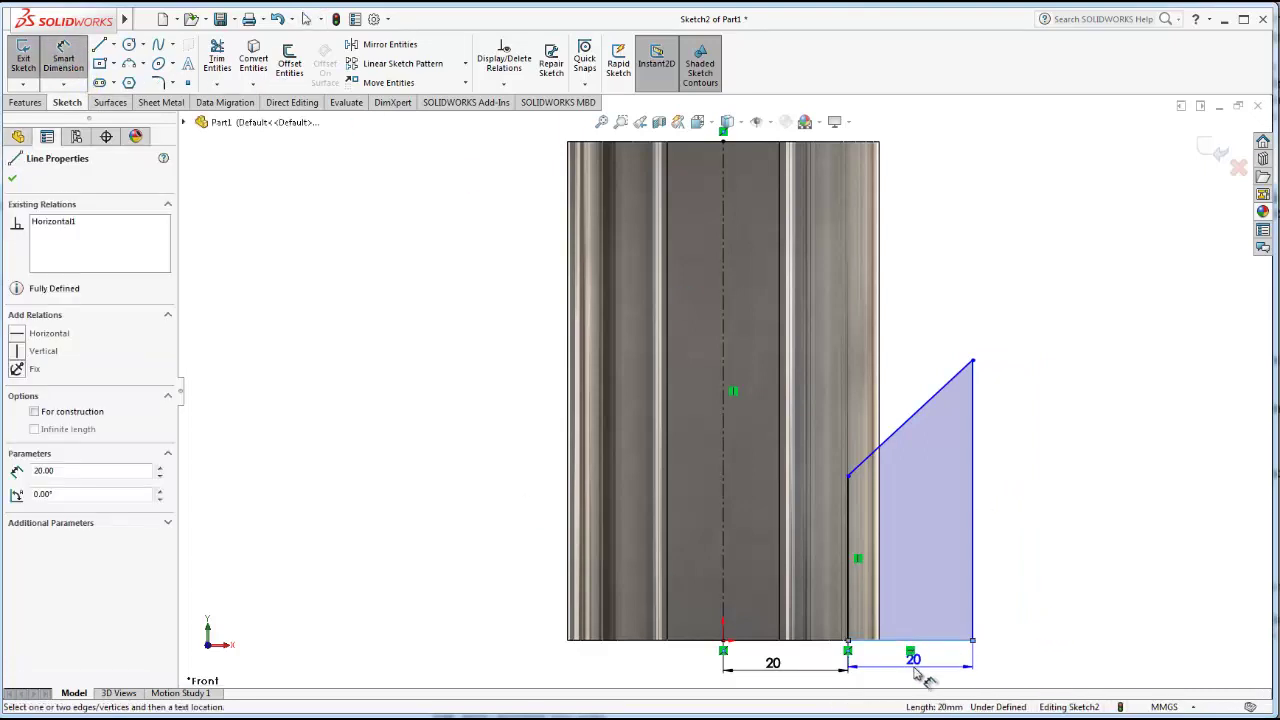
left_click(945, 678)
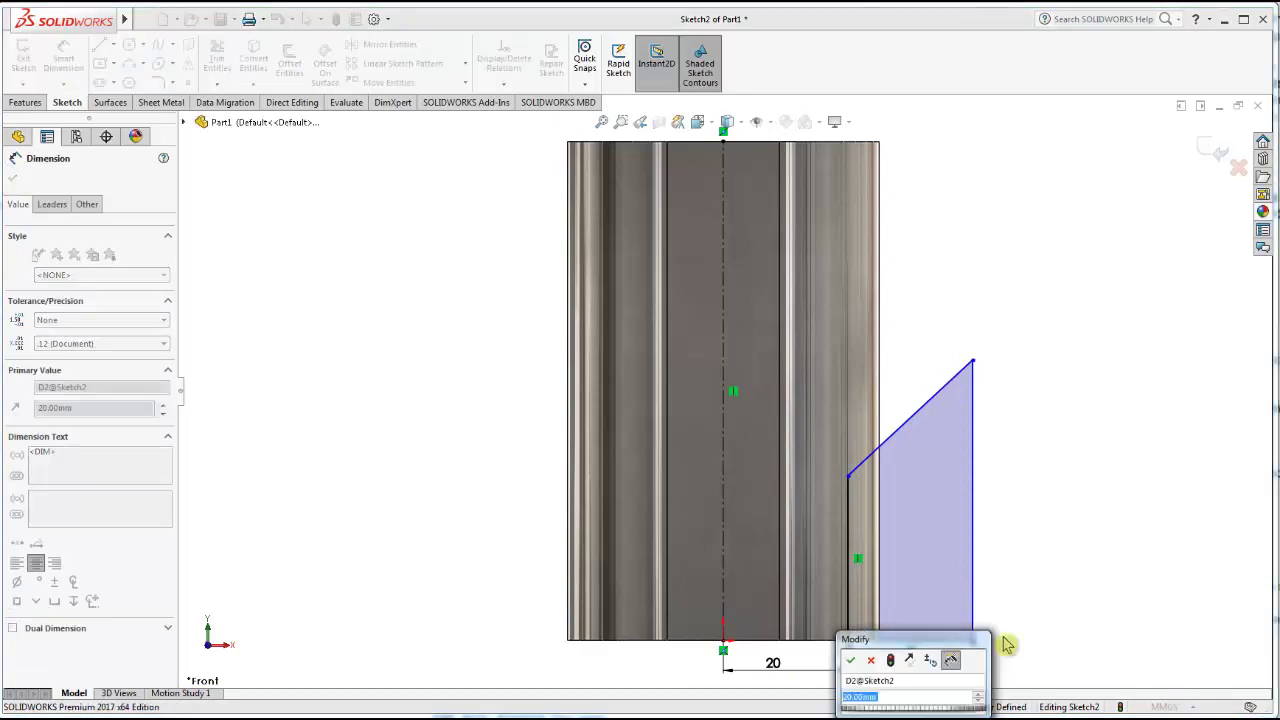
left_click(850, 660)
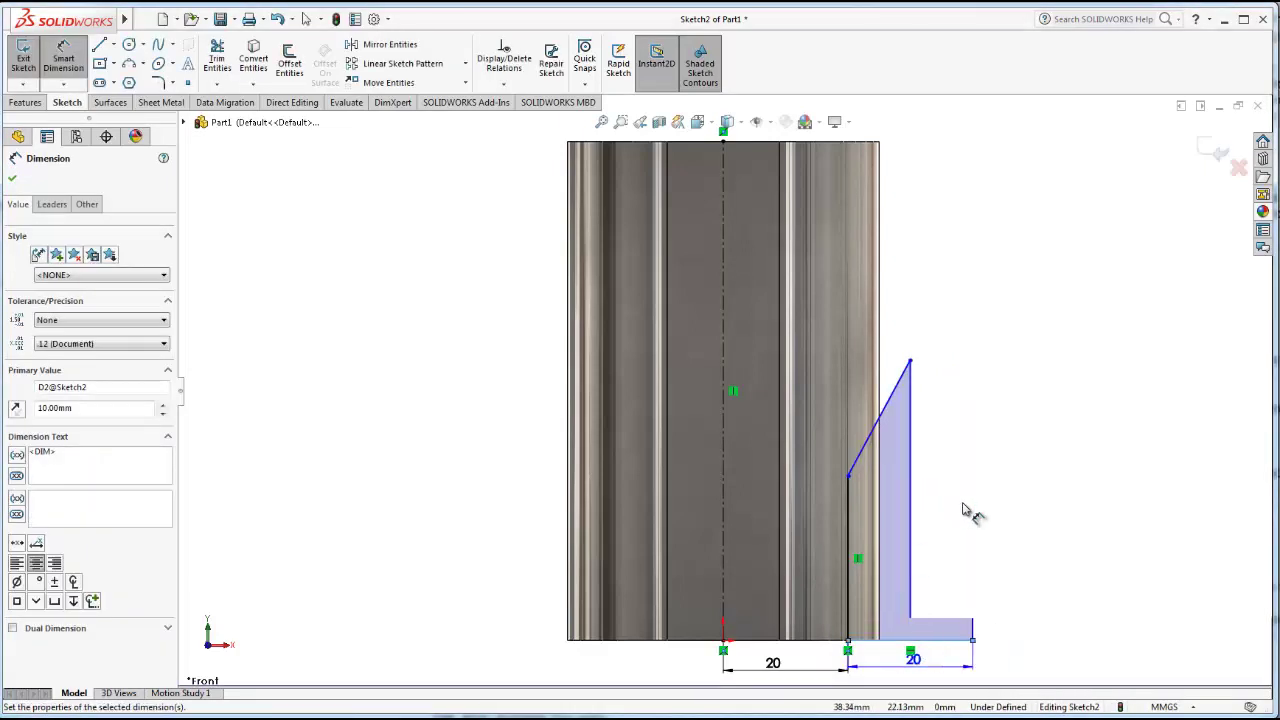
key("ctrl+z")
left_click(914, 505)
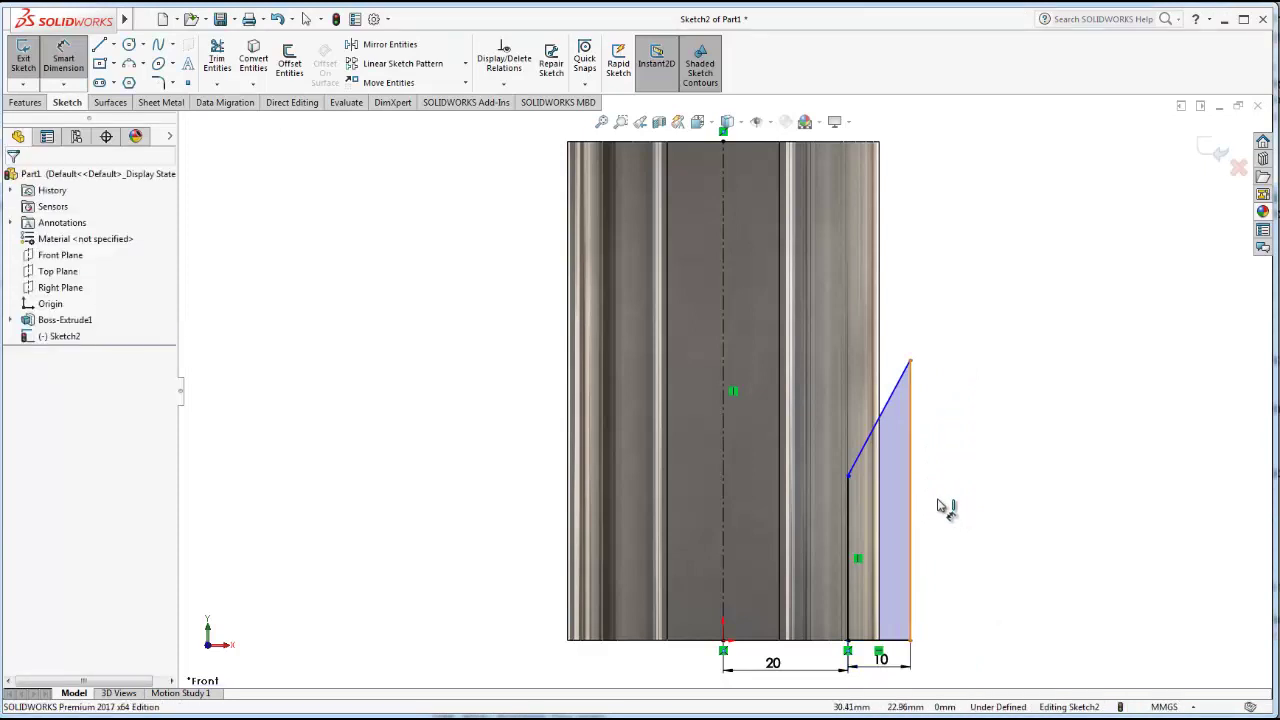
left_click(973, 513)
type("40")
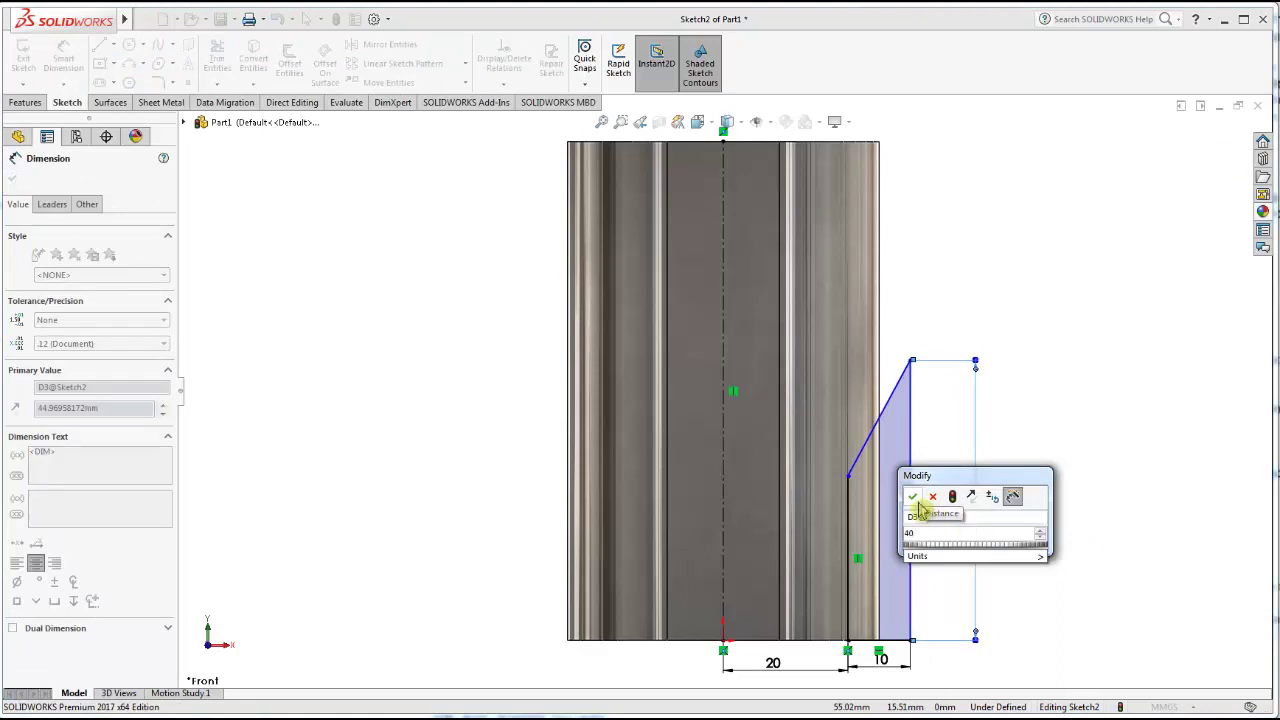
key("Return")
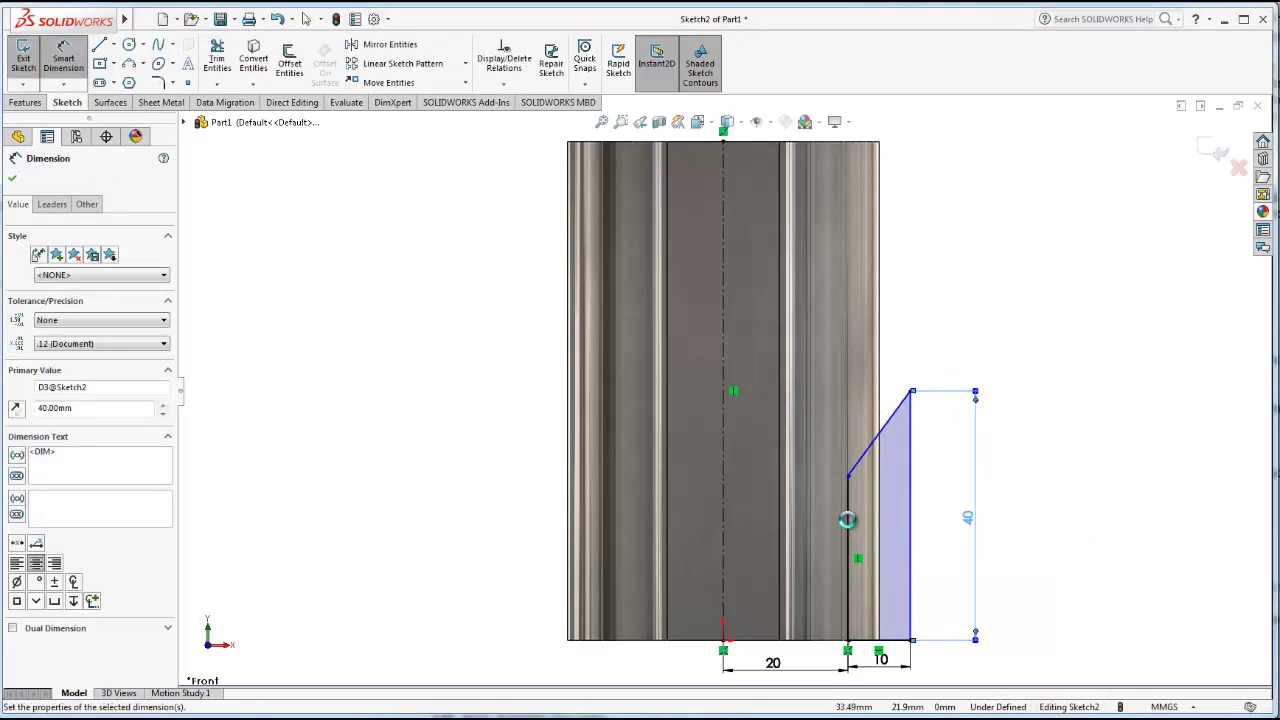
Set the inner vertical line's height to 25 mm.
left_click(848, 530)
left_click(810, 545)
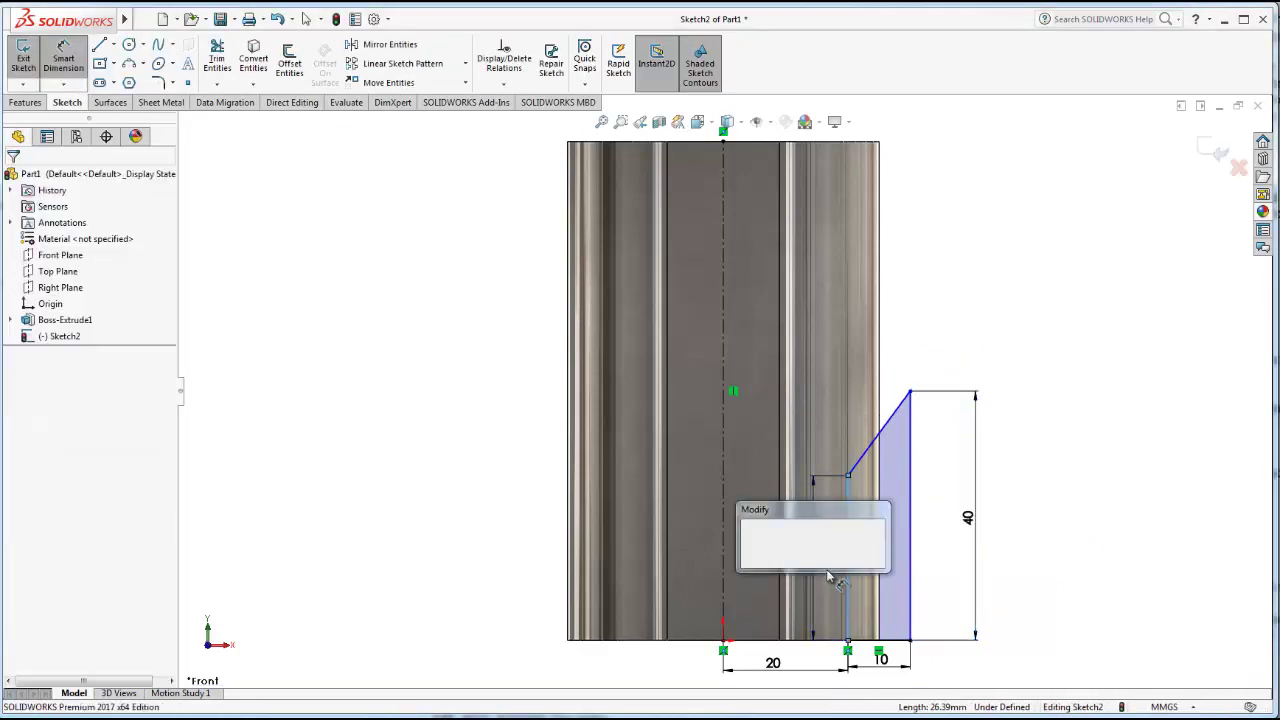
type("25")
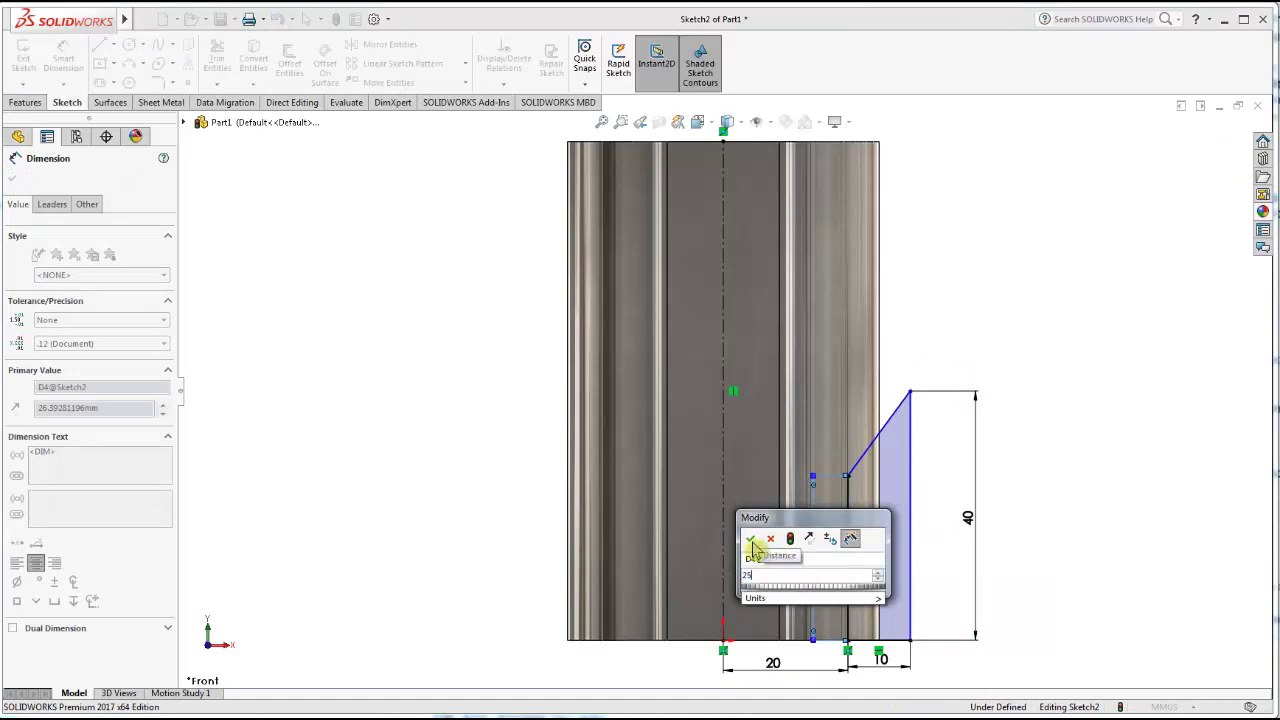
left_click(751, 540)
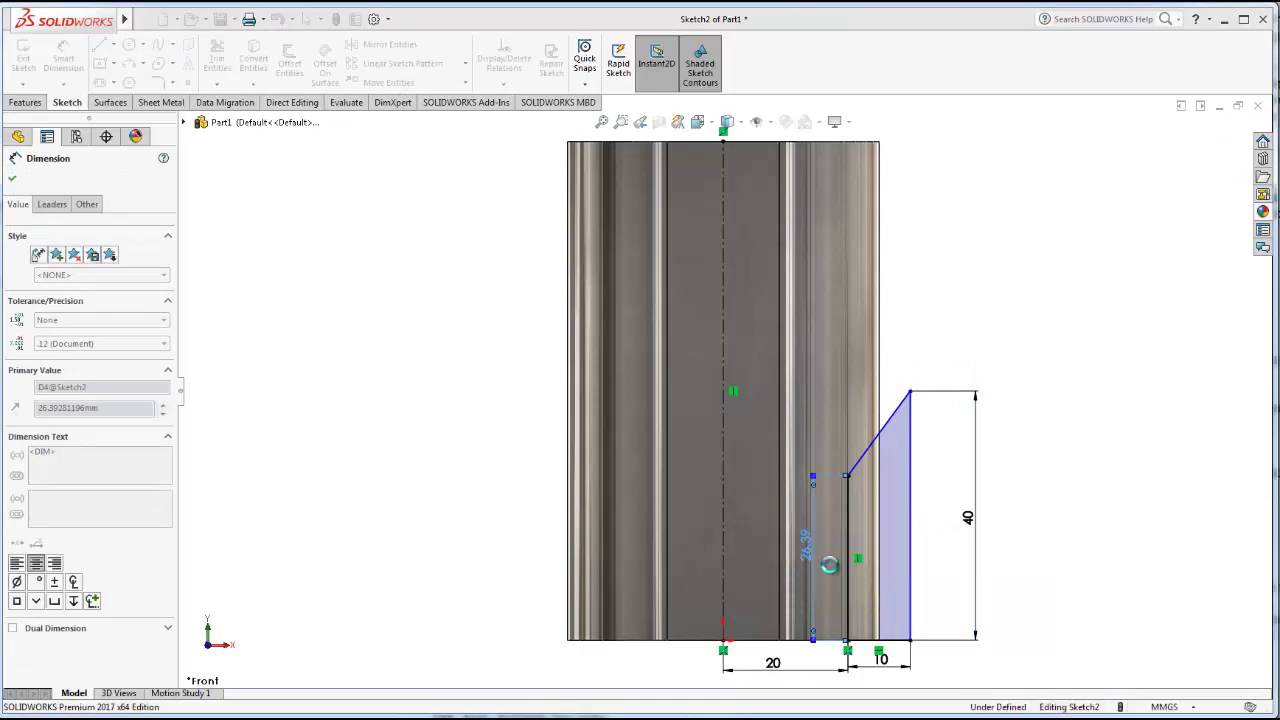
left_click(1082, 538)
key("Escape")
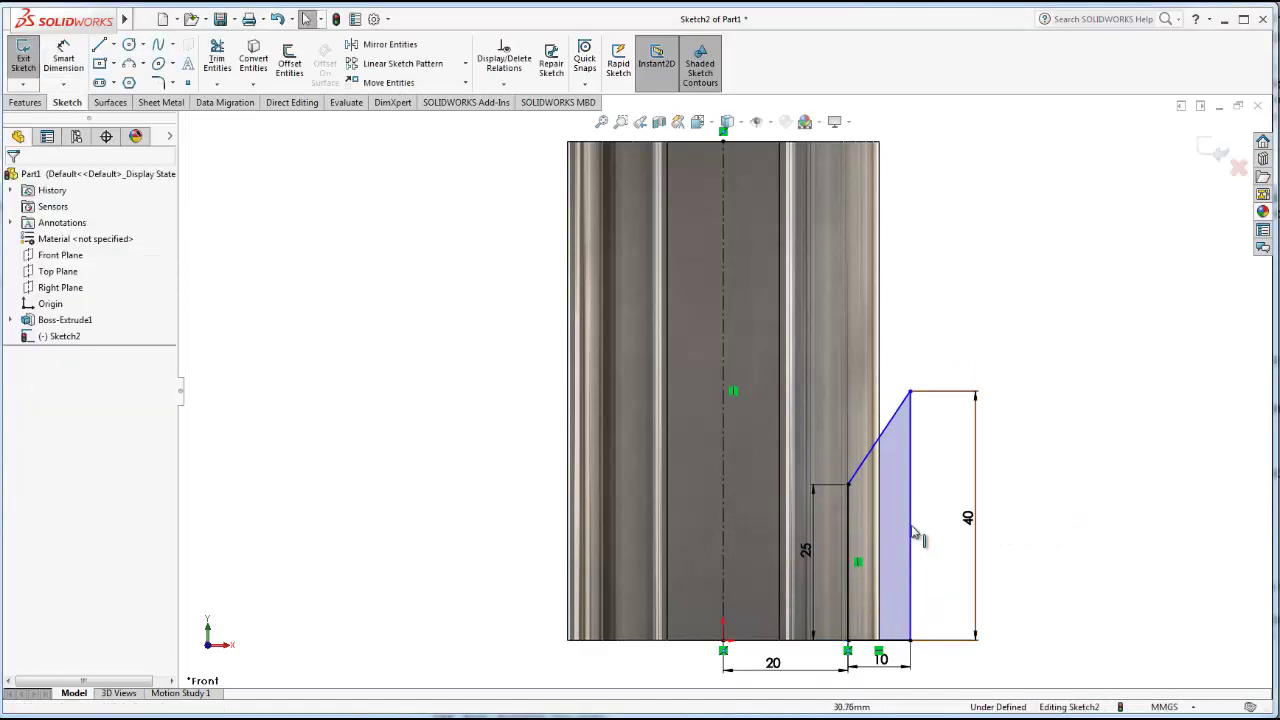
Make the 40 mm and 25 mm upright lines vertical.
left_click(910, 537)
left_click(850, 537, "ctrl")
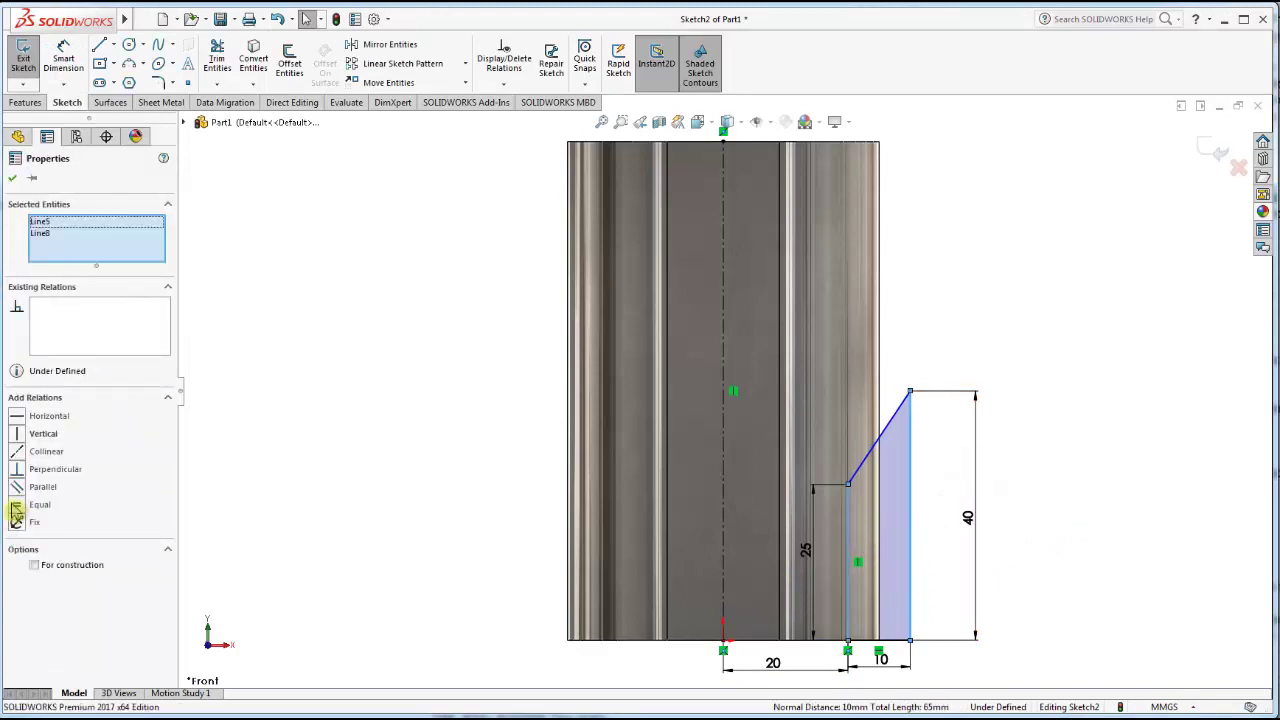
left_click(28, 437)
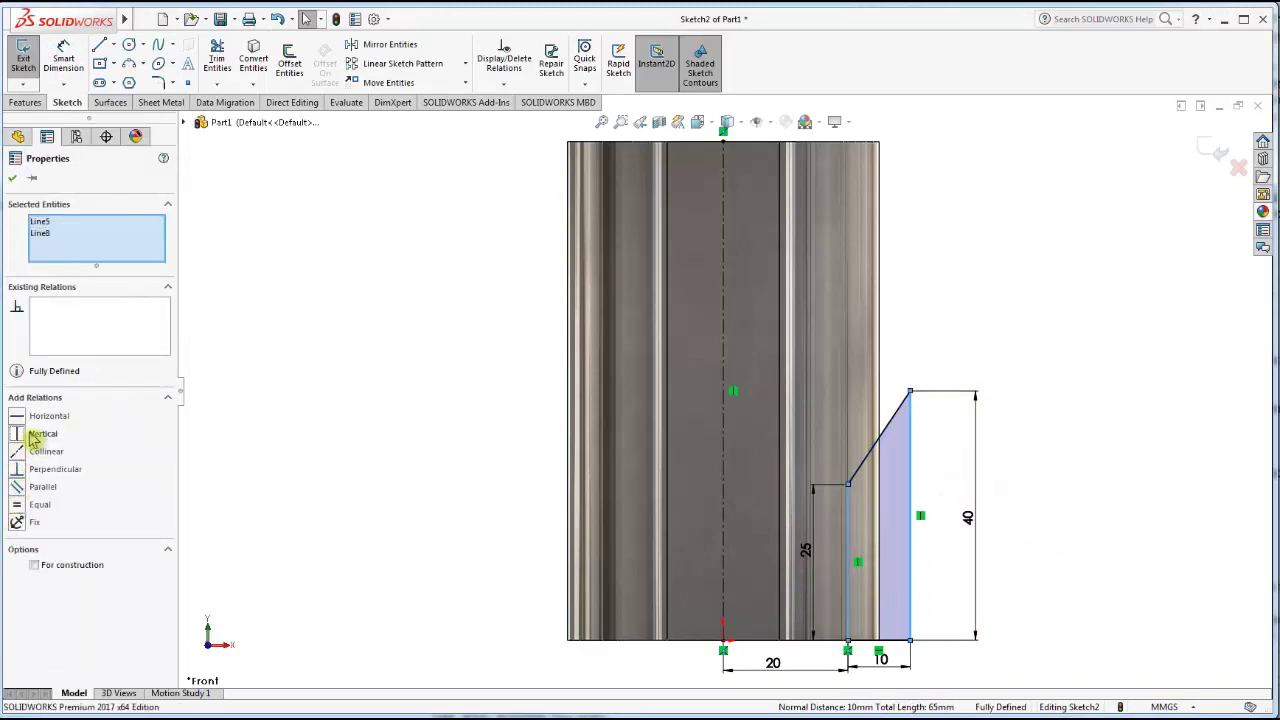
left_click(1117, 487)
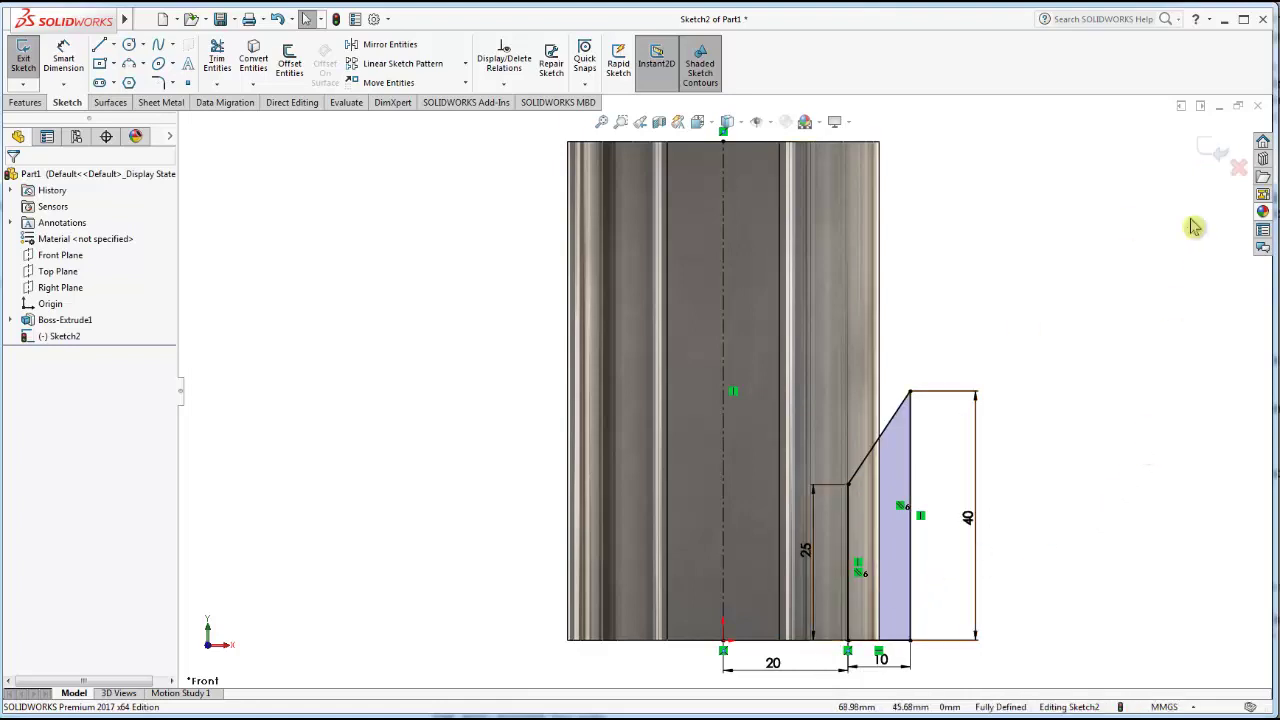
Exit the profile sketch and orbit the block into a tilted 3-D view.
left_click(1210, 150)
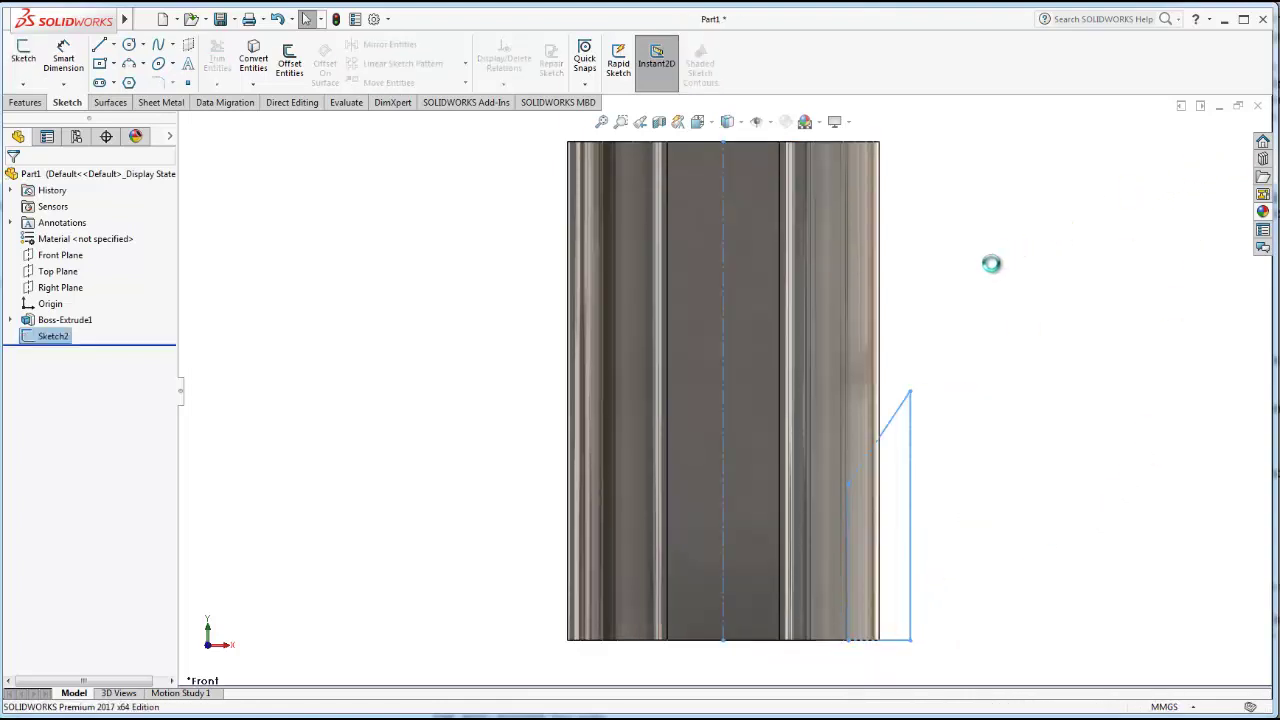
key("z")
left_click(932, 320)
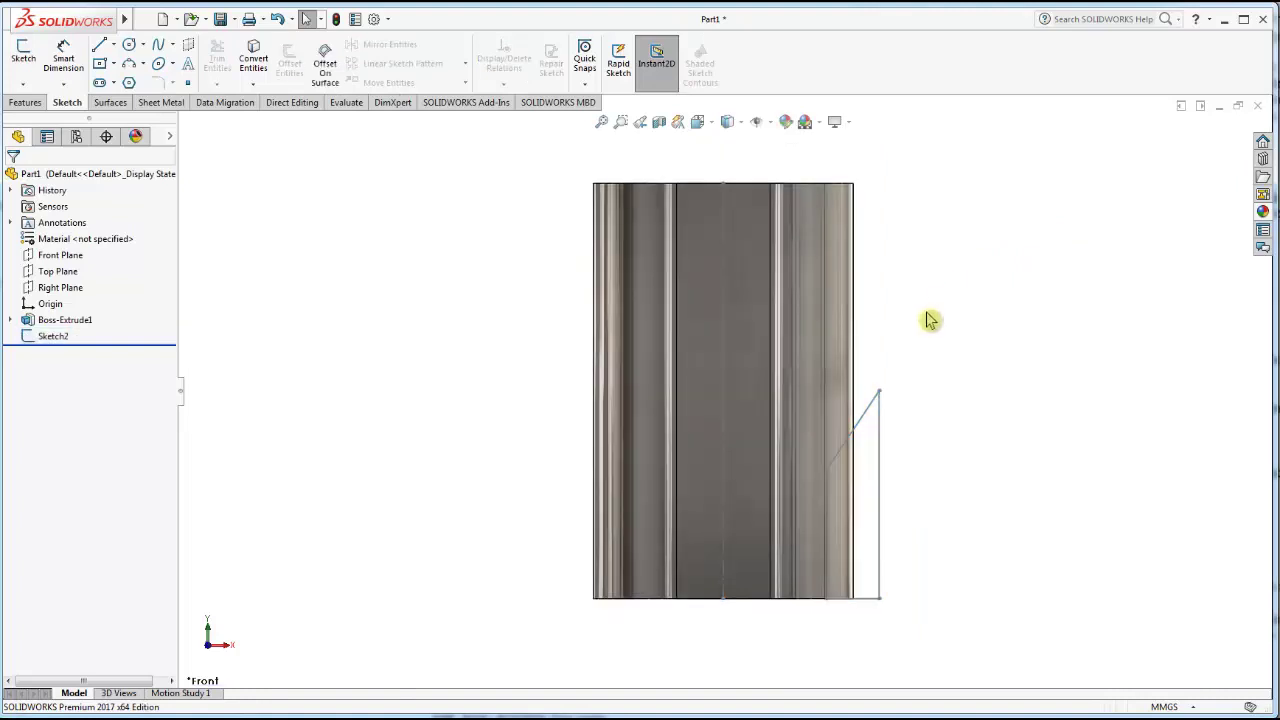
mouse_move(920, 328)
middle_mouse_down()
mouse_move(903, 354)
mouse_move(886, 354)
mouse_move(886, 400)
middle_mouse_up()
Revolved-cut the profile 360° about the sketch centreline to neck the lower block.
left_click(27, 102)
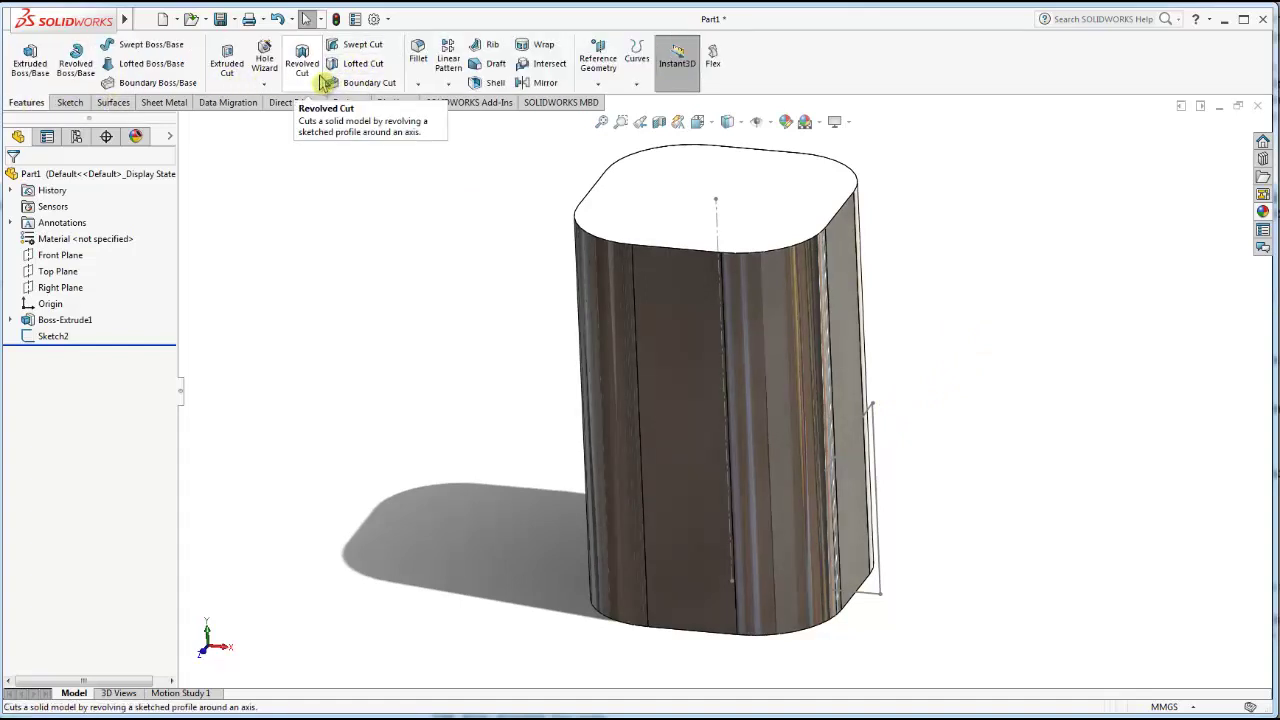
left_click(318, 78)
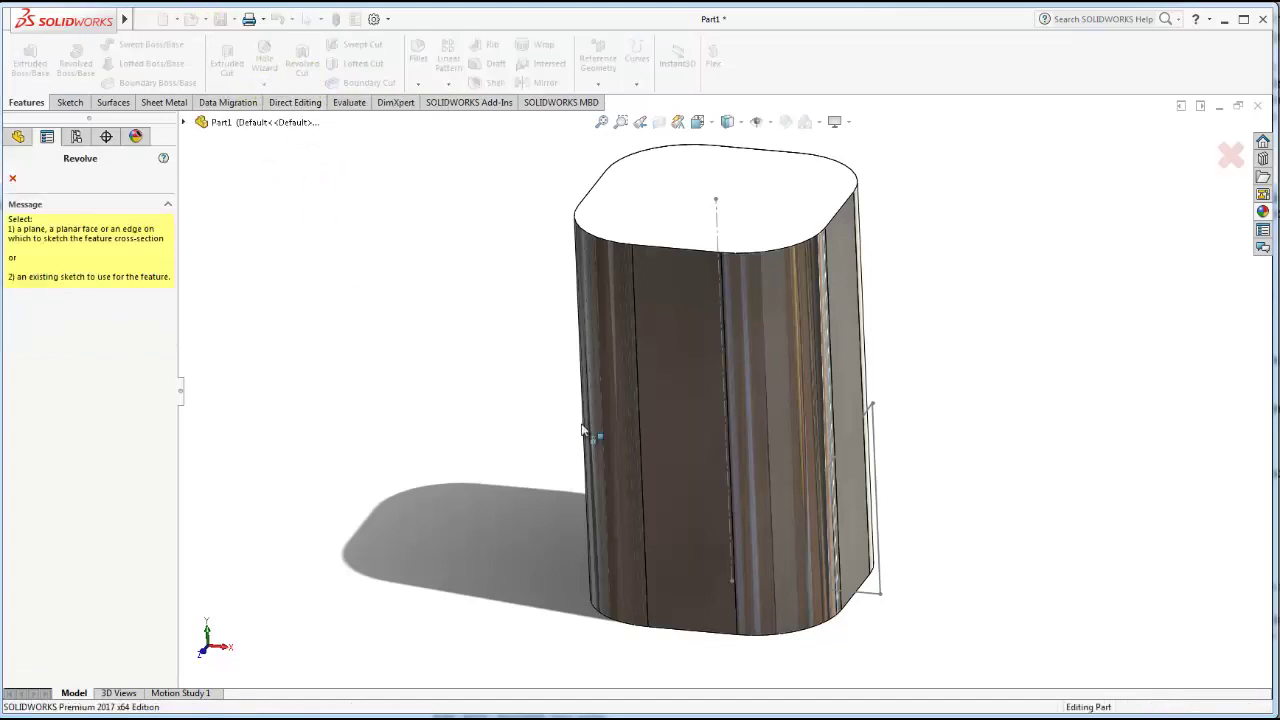
key("Escape")
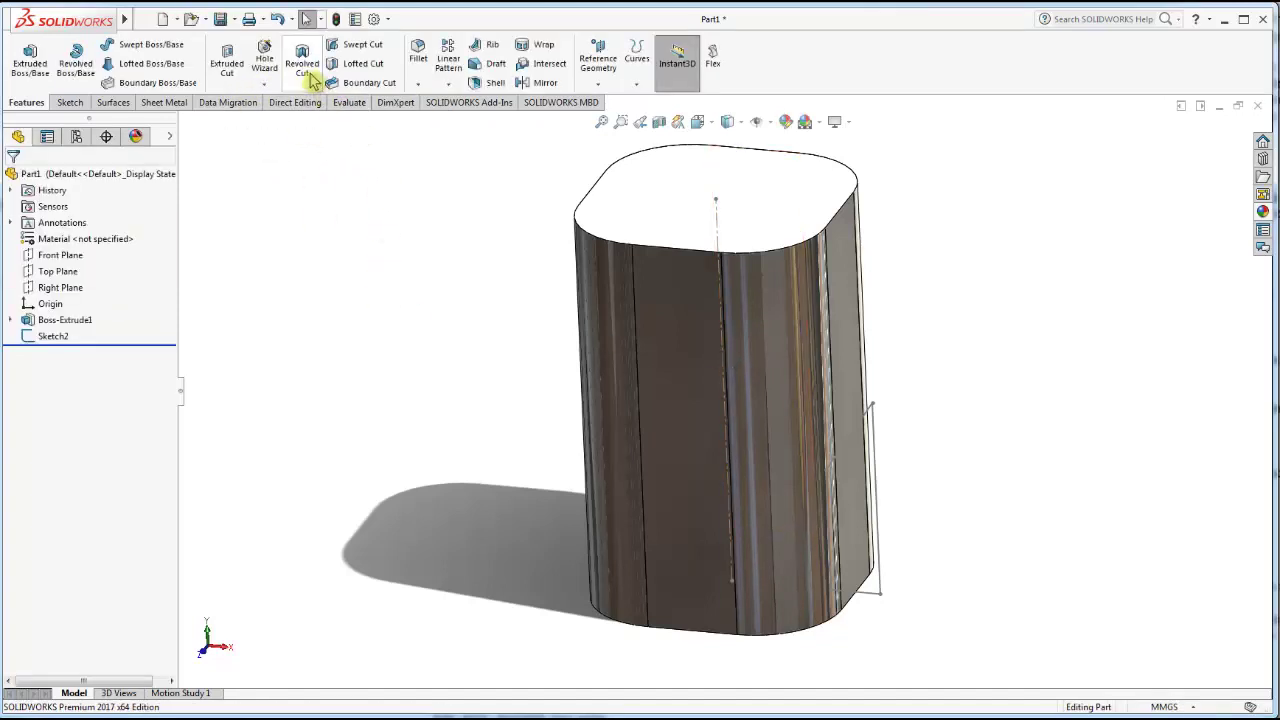
left_click(313, 80)
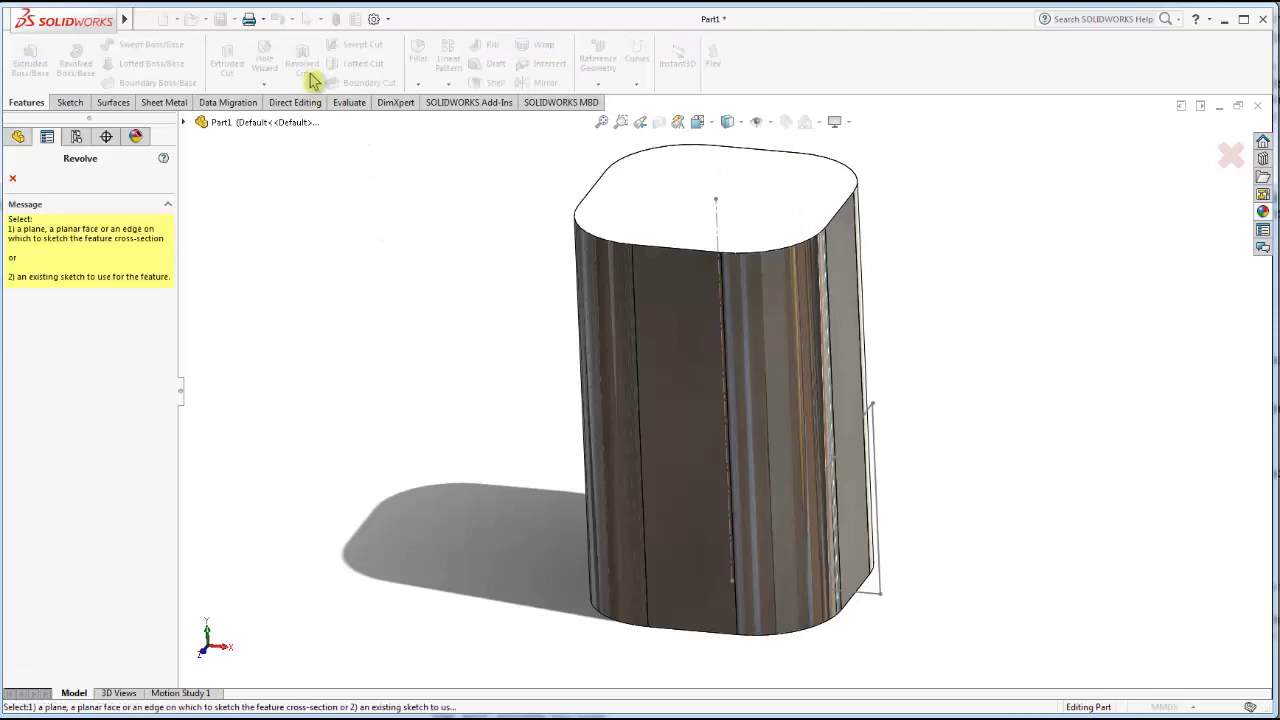
left_click(717, 274)
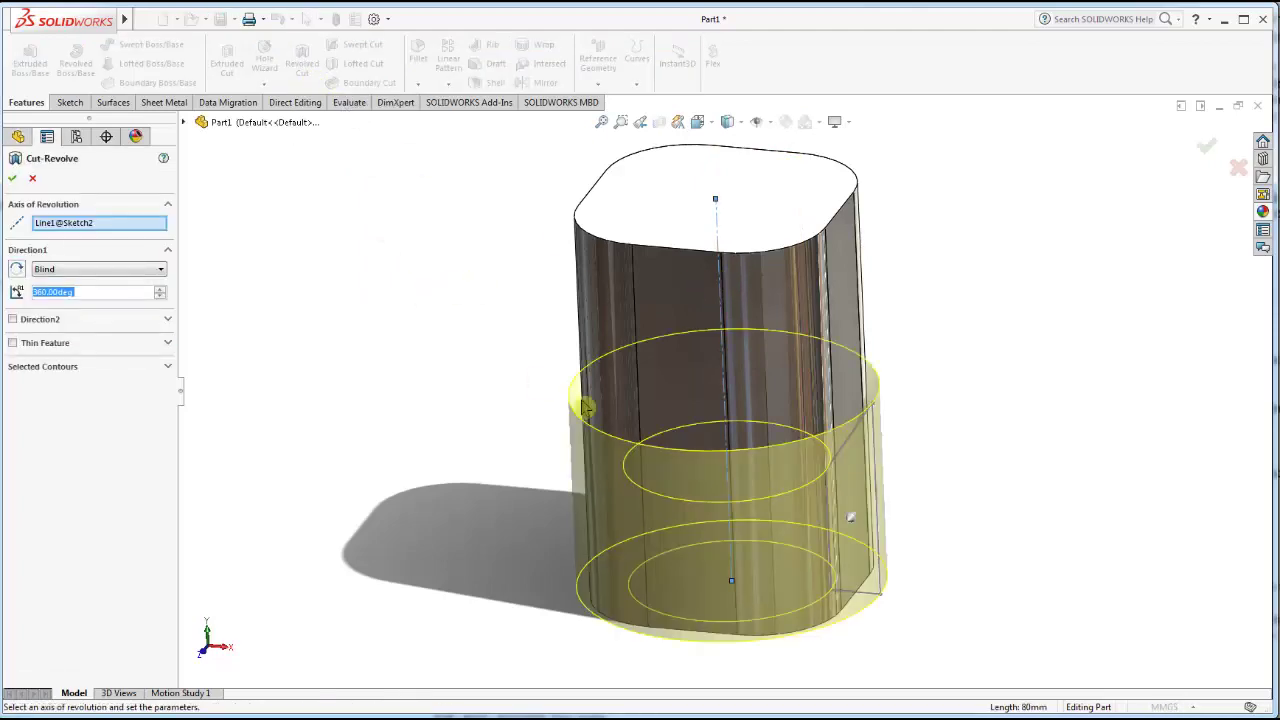
middle_click_drag(584, 406, 370, 336)
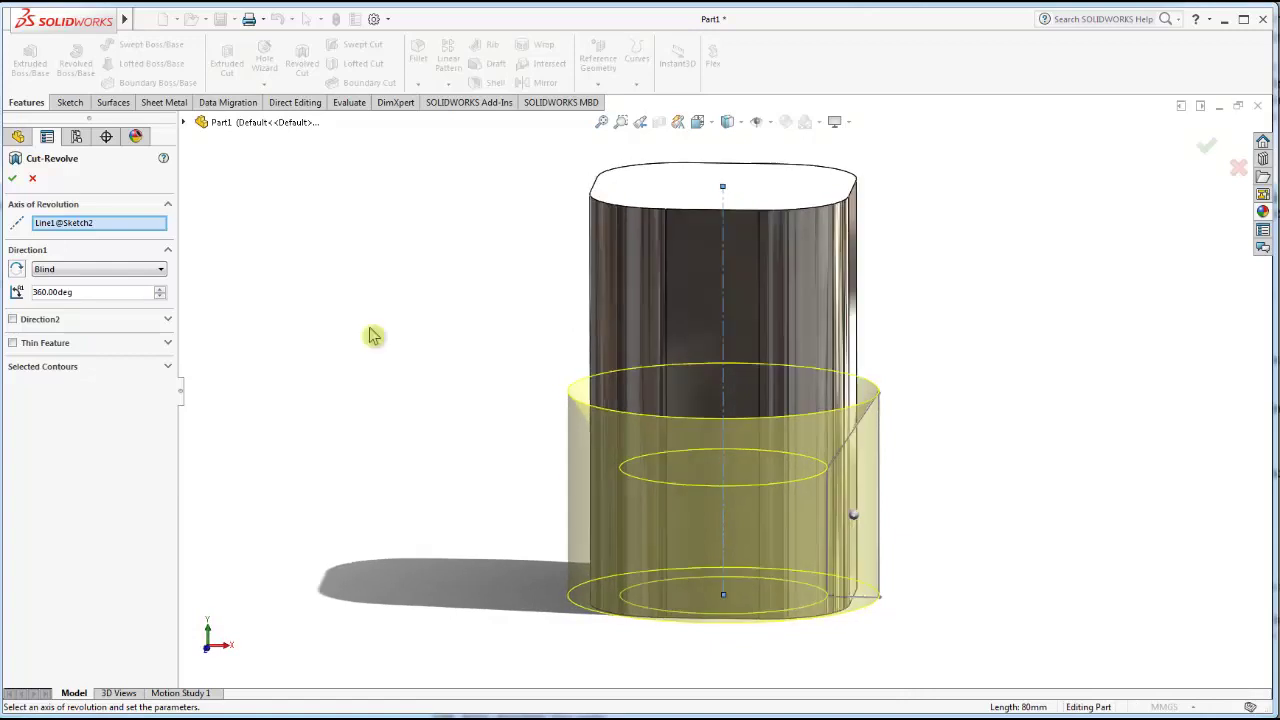
middle_click_drag(665, 435, 600, 455)
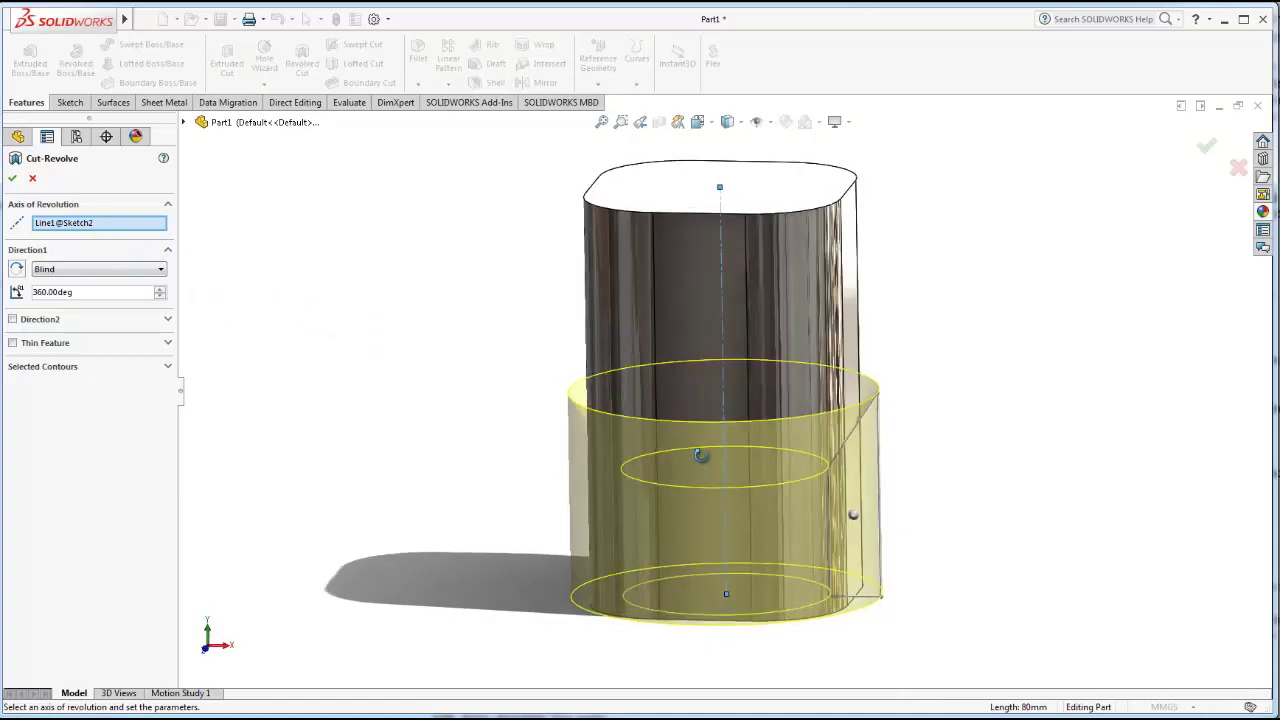
key("Return")
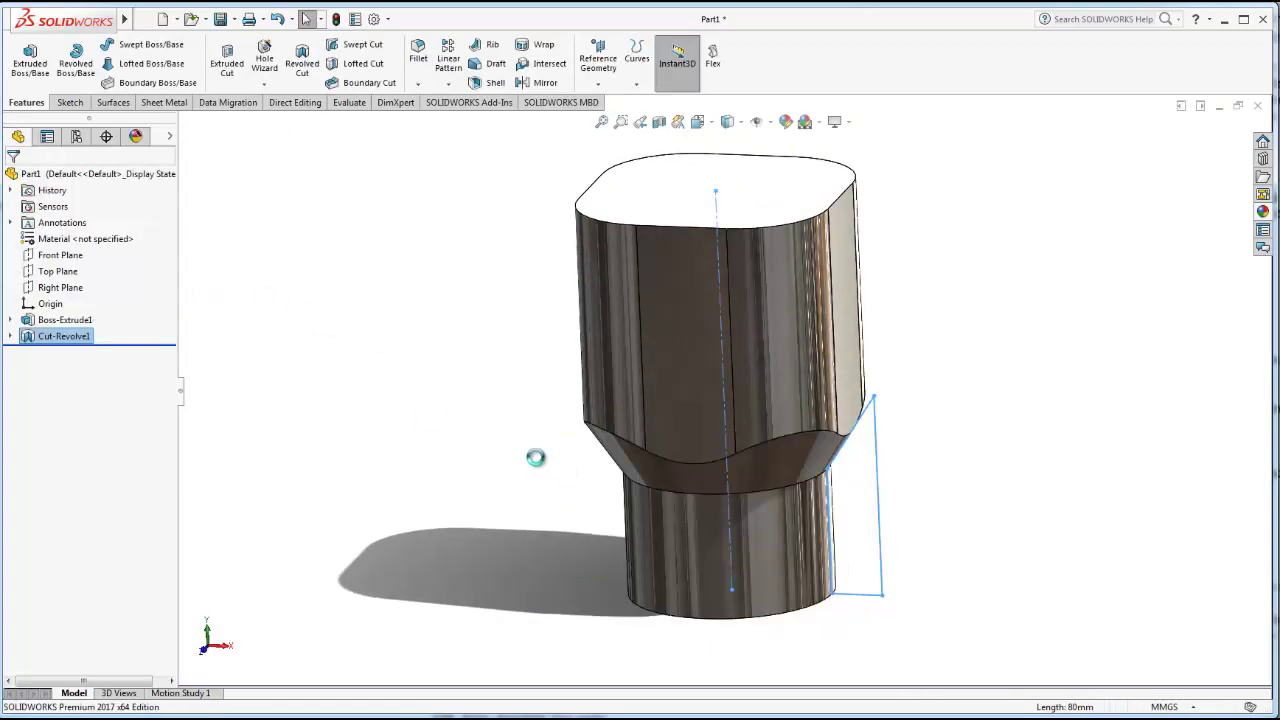
scroll(671, 425, "up", 2)
middle_click_drag(671, 417, 968, 377)
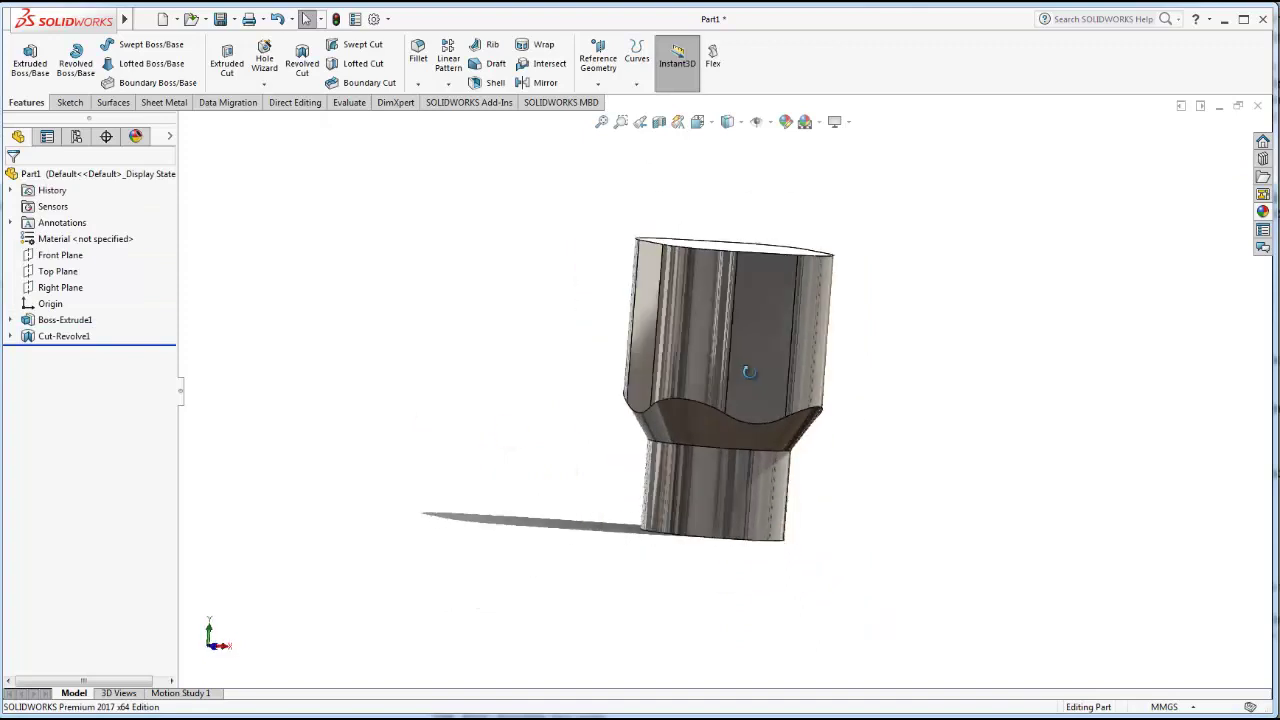
middle_click_drag(816, 403, 814, 437)
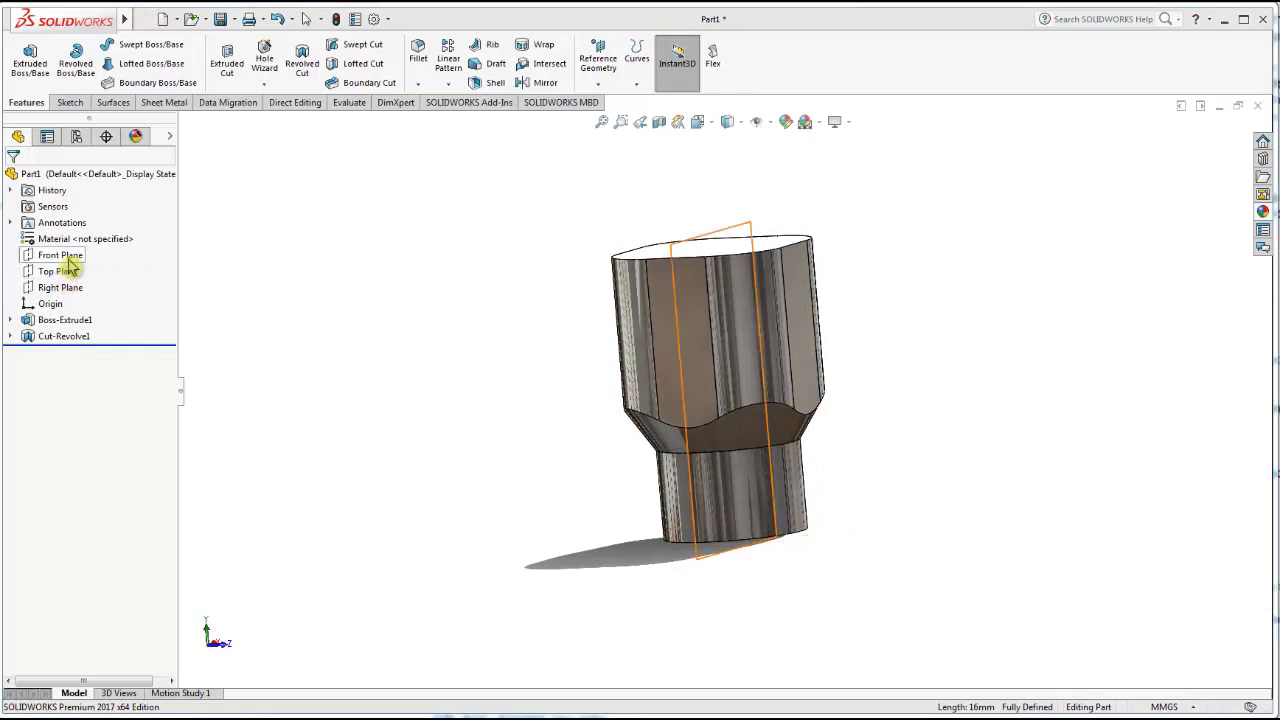
Sketch a triangle at the part's top-left corner on the Front Plane.
left_click(62, 255)
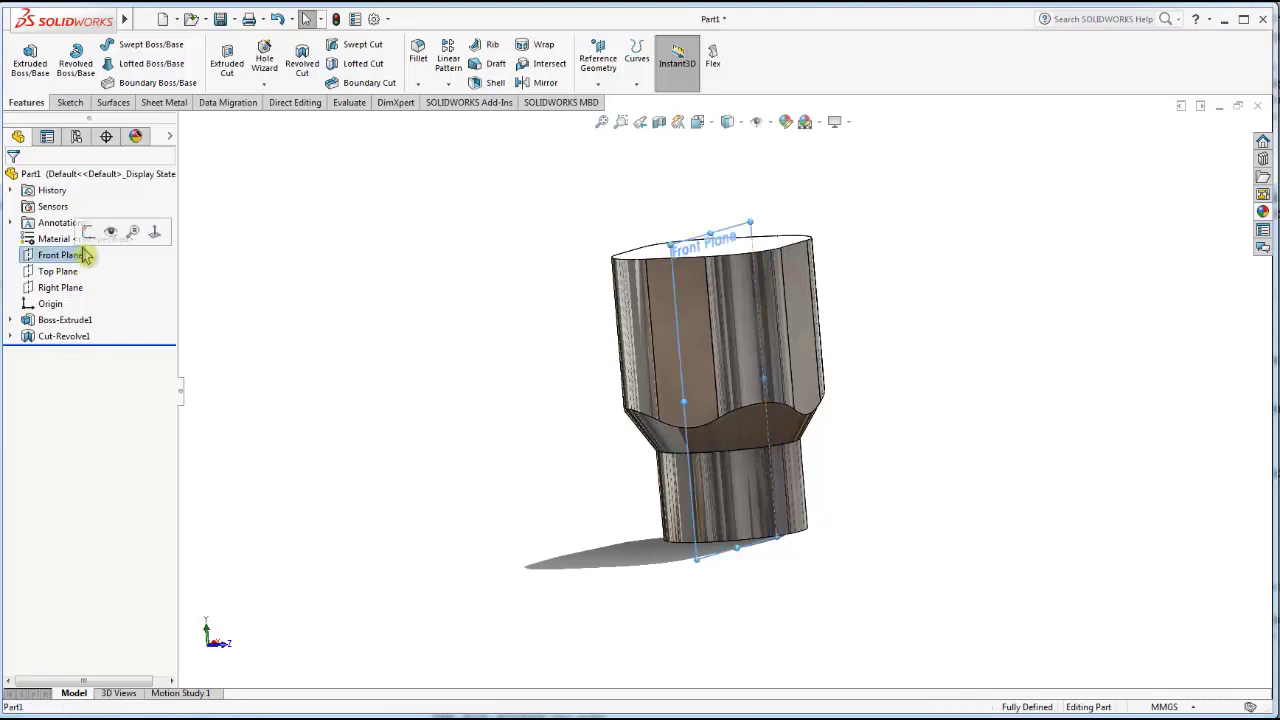
left_click(163, 238)
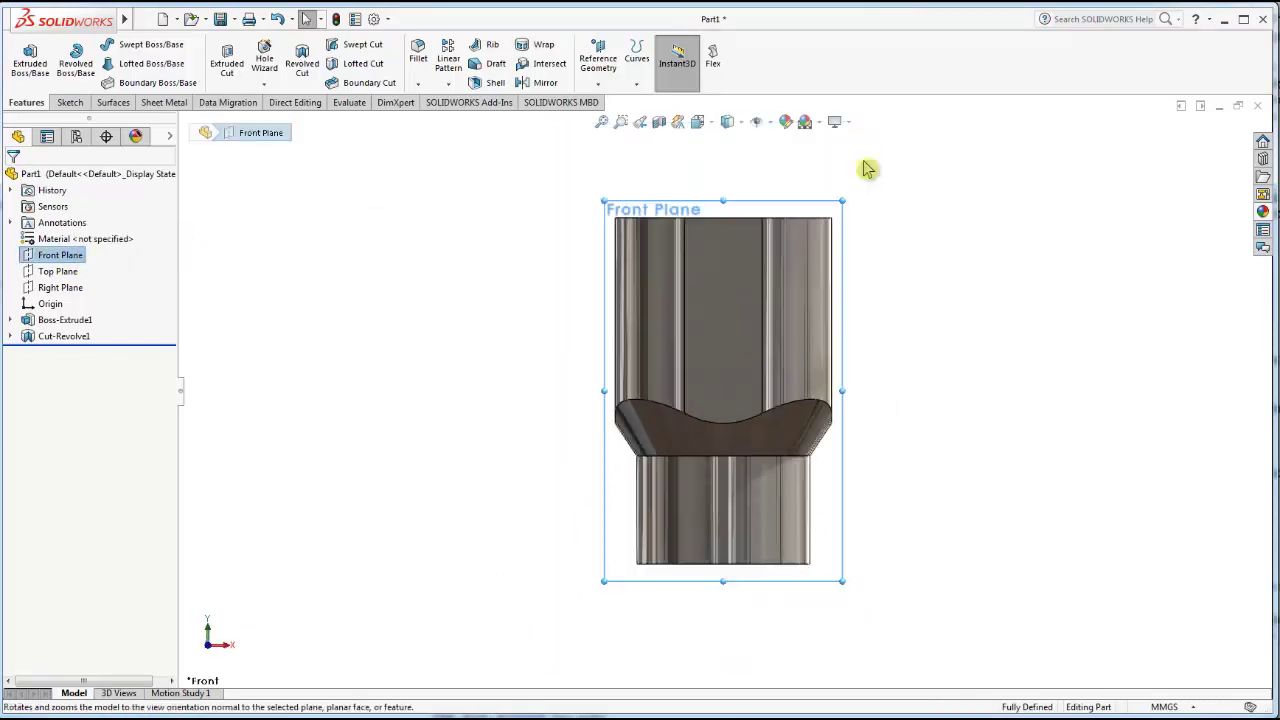
right_click(73, 259)
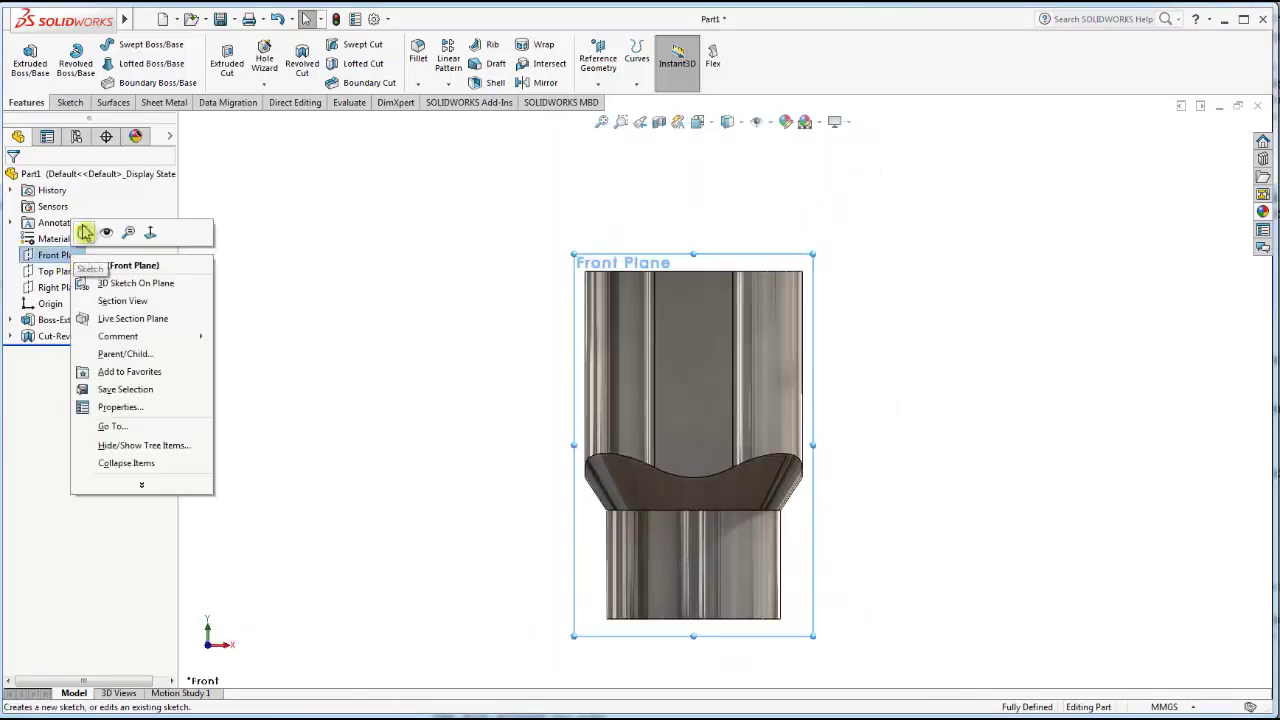
left_click(85, 233)
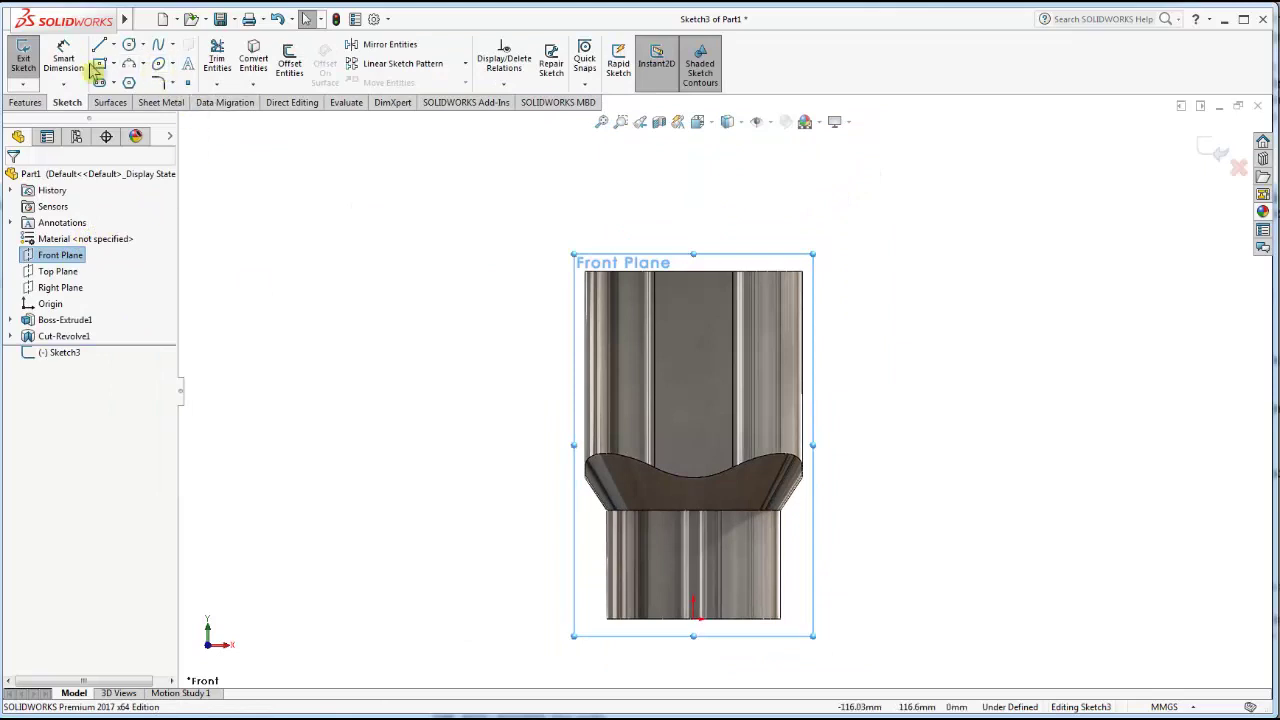
key("l")
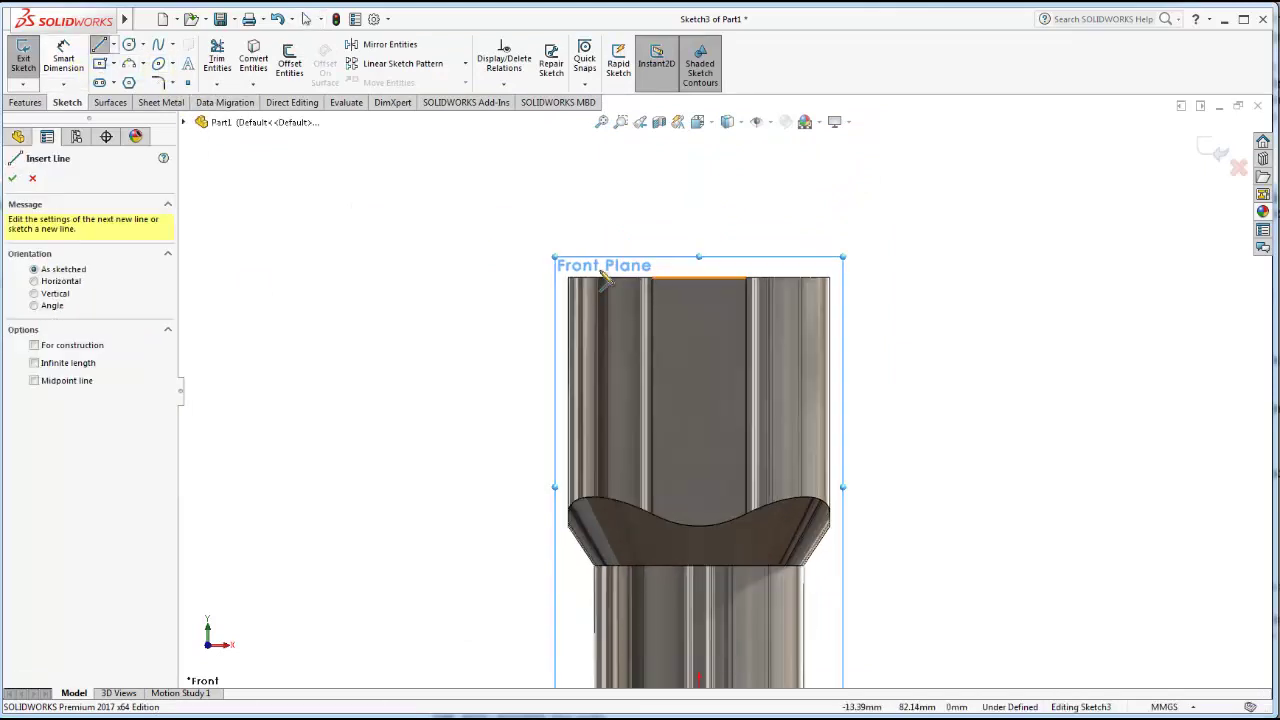
left_click(569, 279)
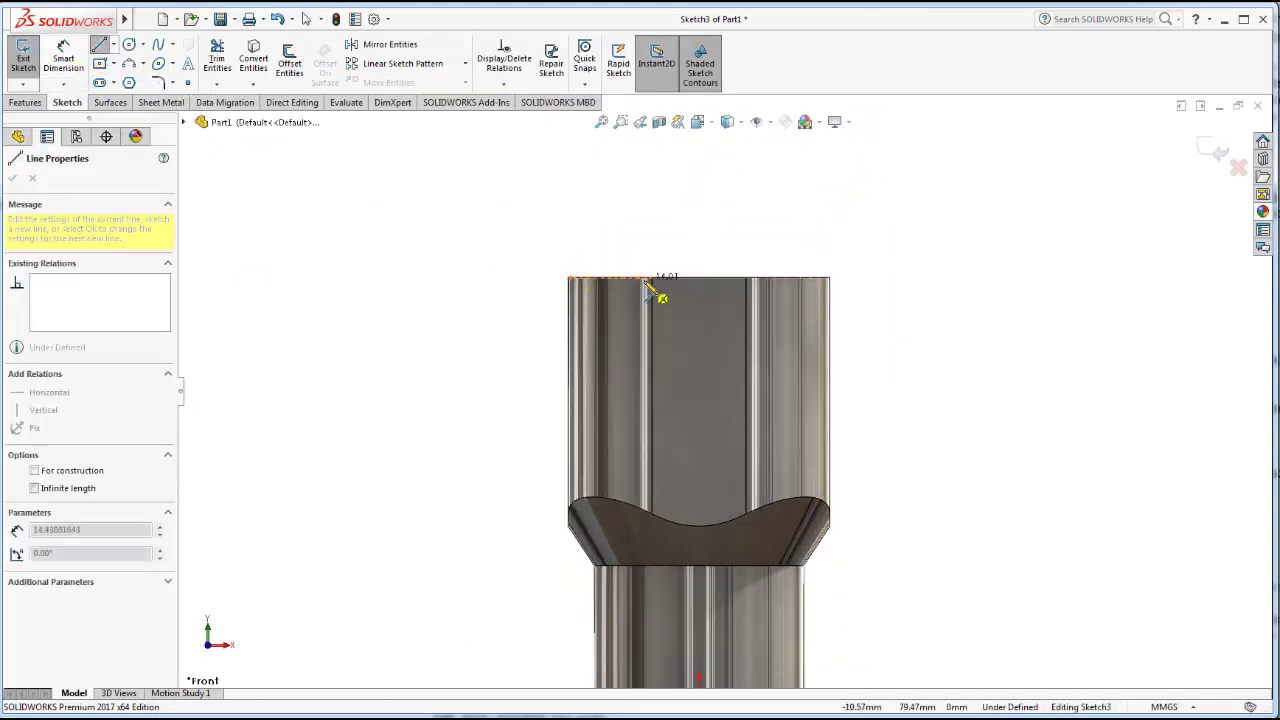
left_click(643, 279)
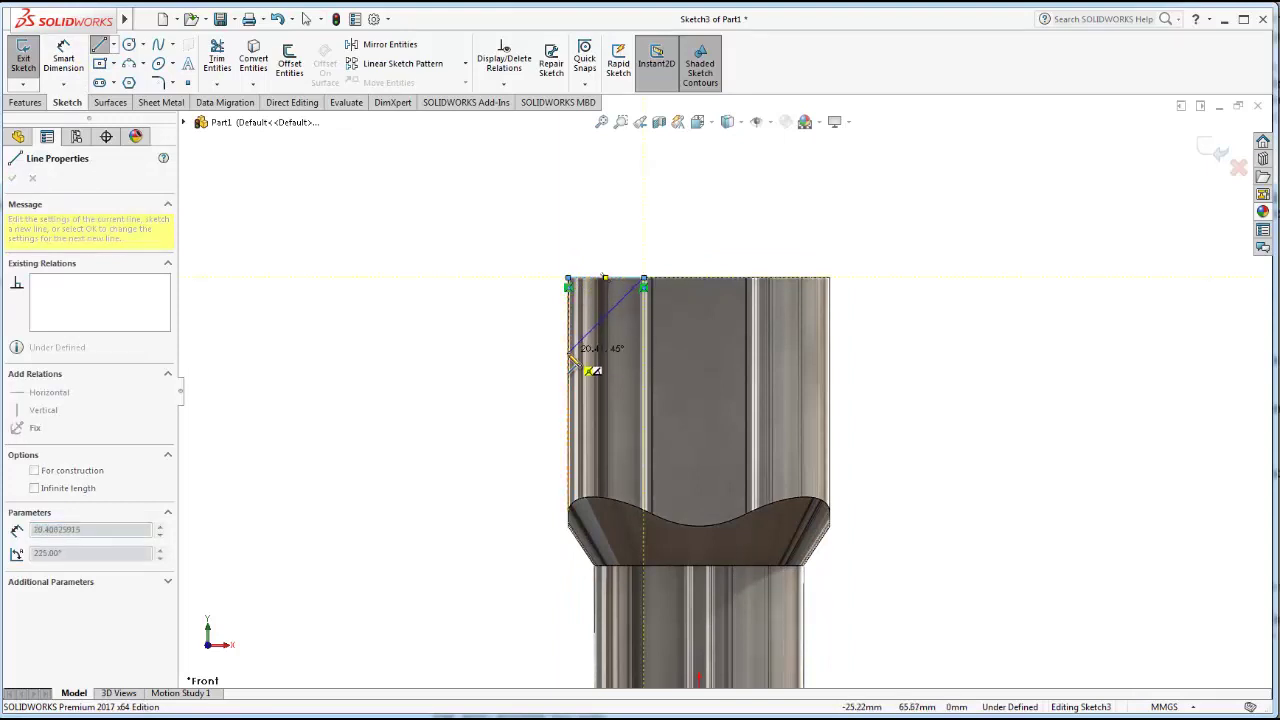
left_click(570, 352)
left_click(569, 281)
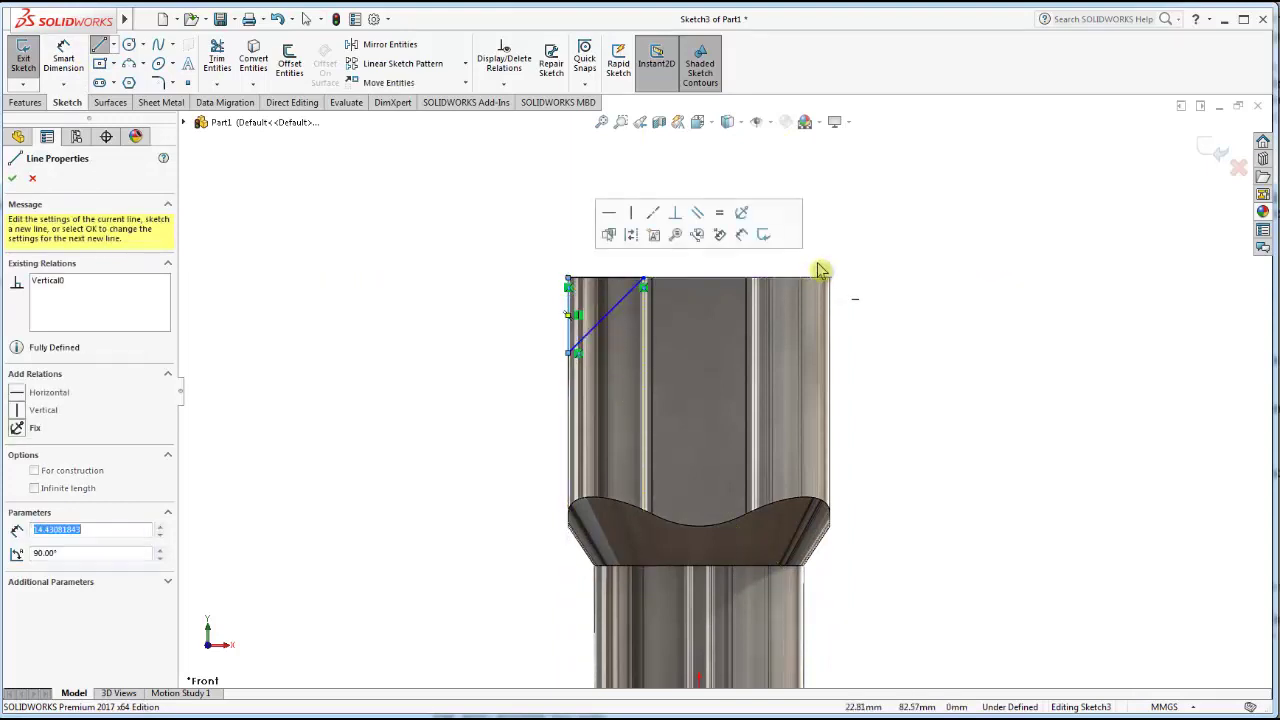
left_click(99, 44)
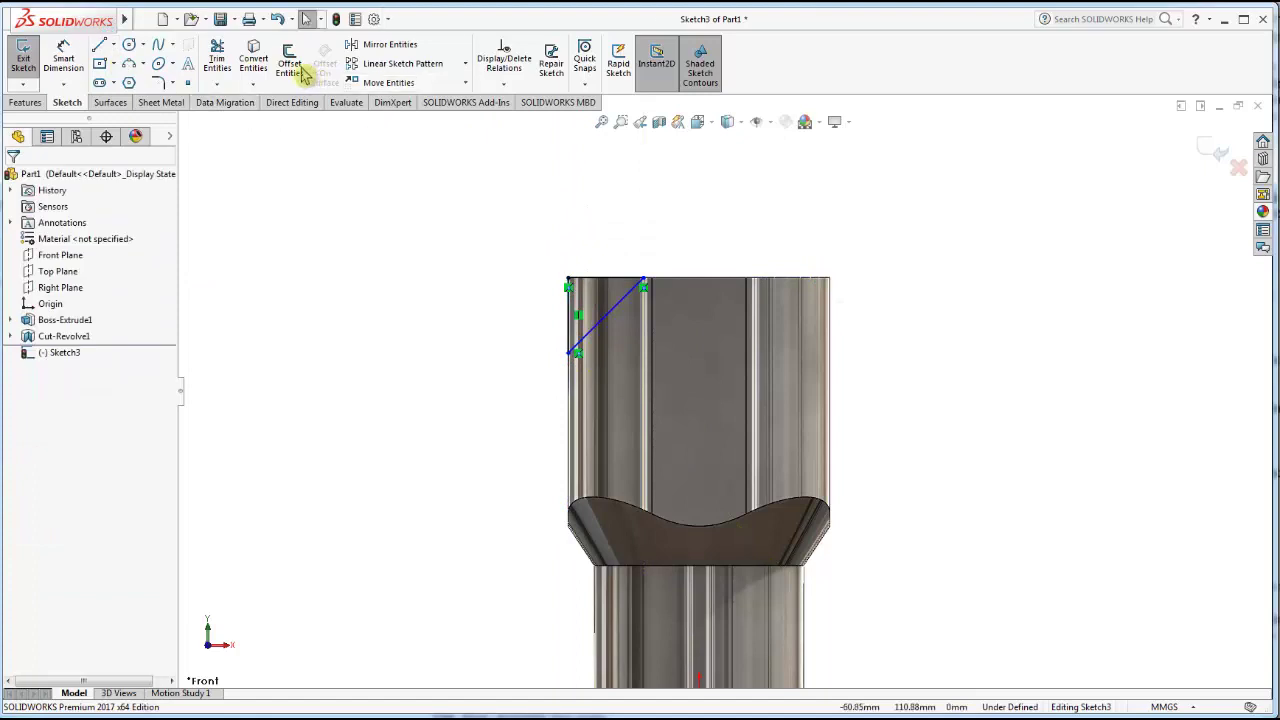
Dimension the triangle's vertical edge 20 mm and its top edge 16 mm.
left_click(63, 55)
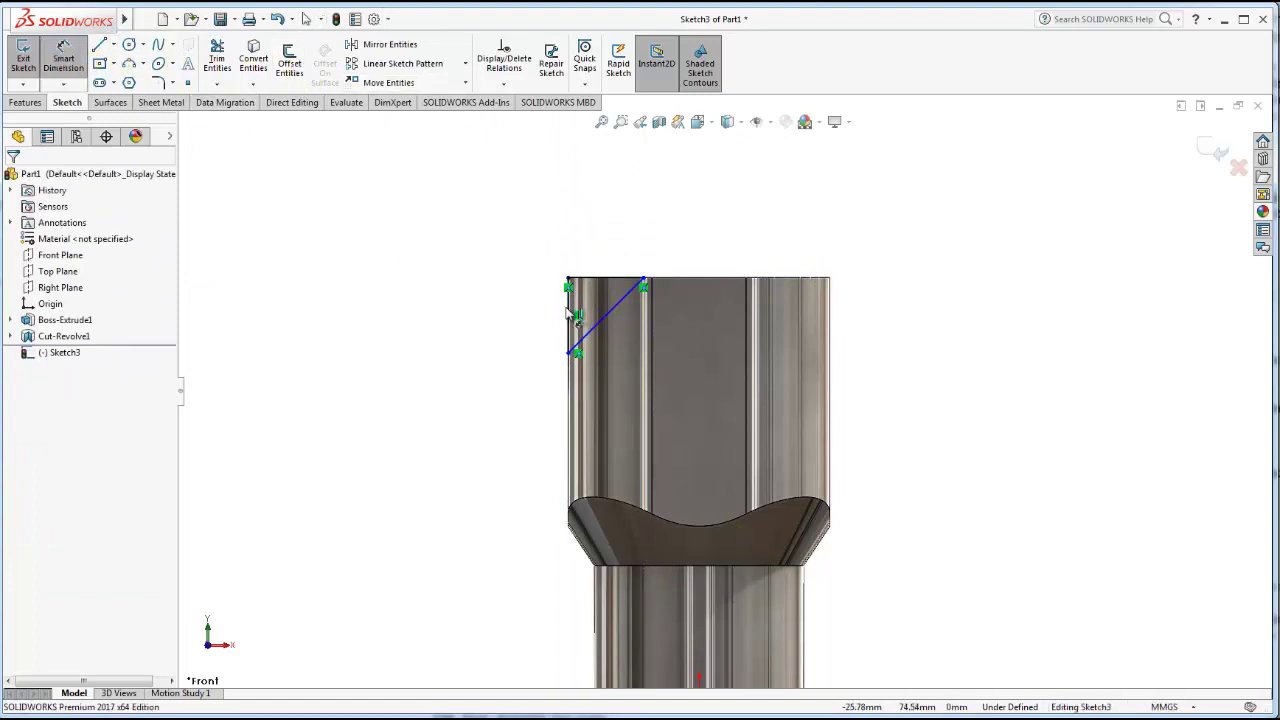
left_click(571, 318)
left_click(525, 305)
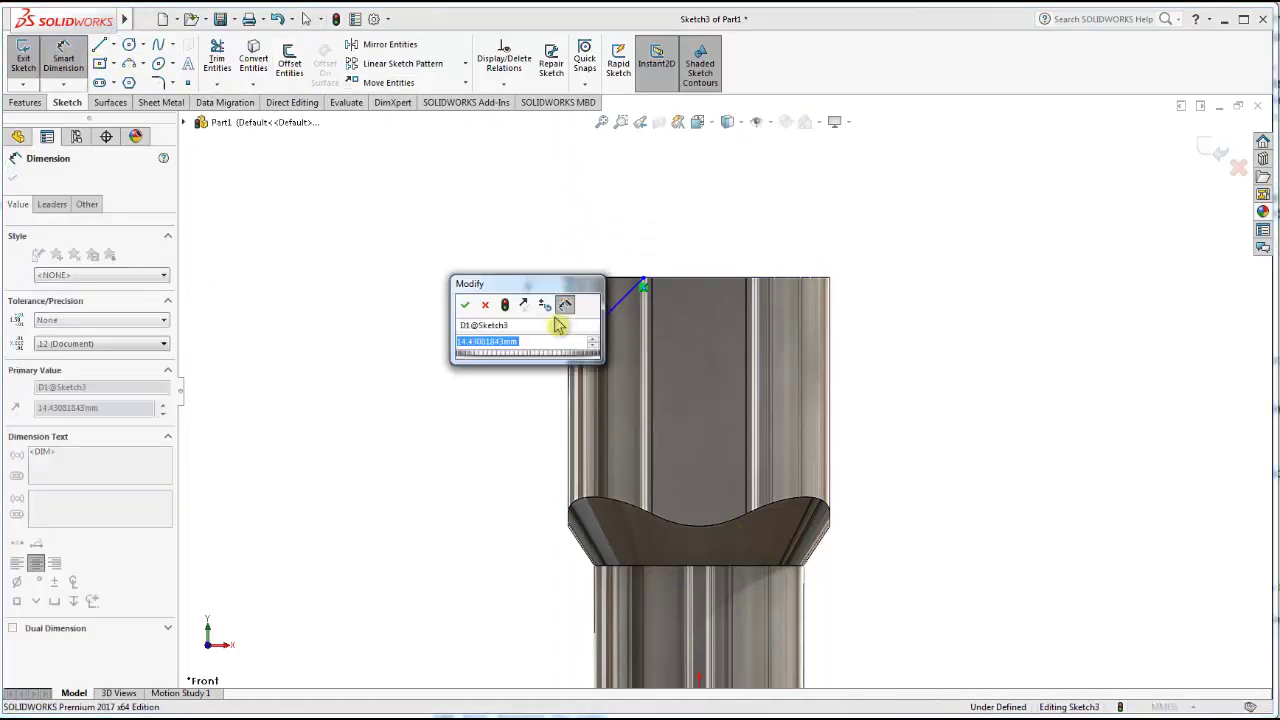
type("20")
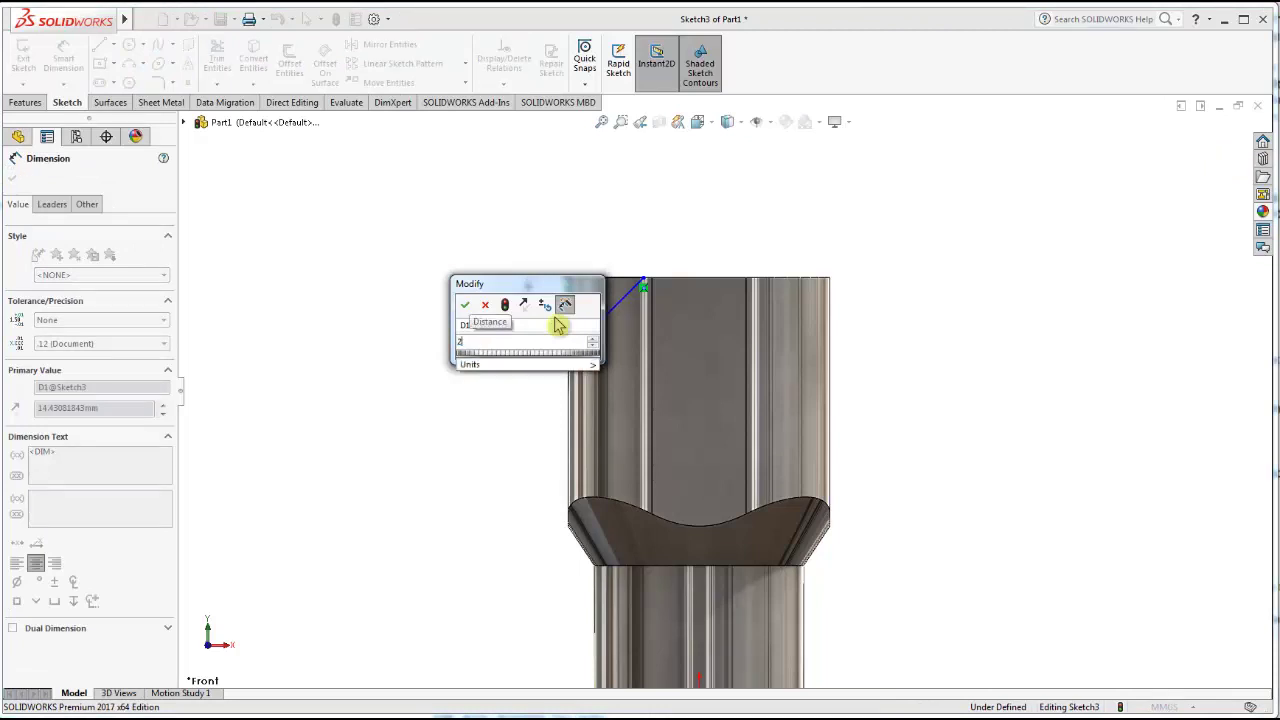
key("Return")
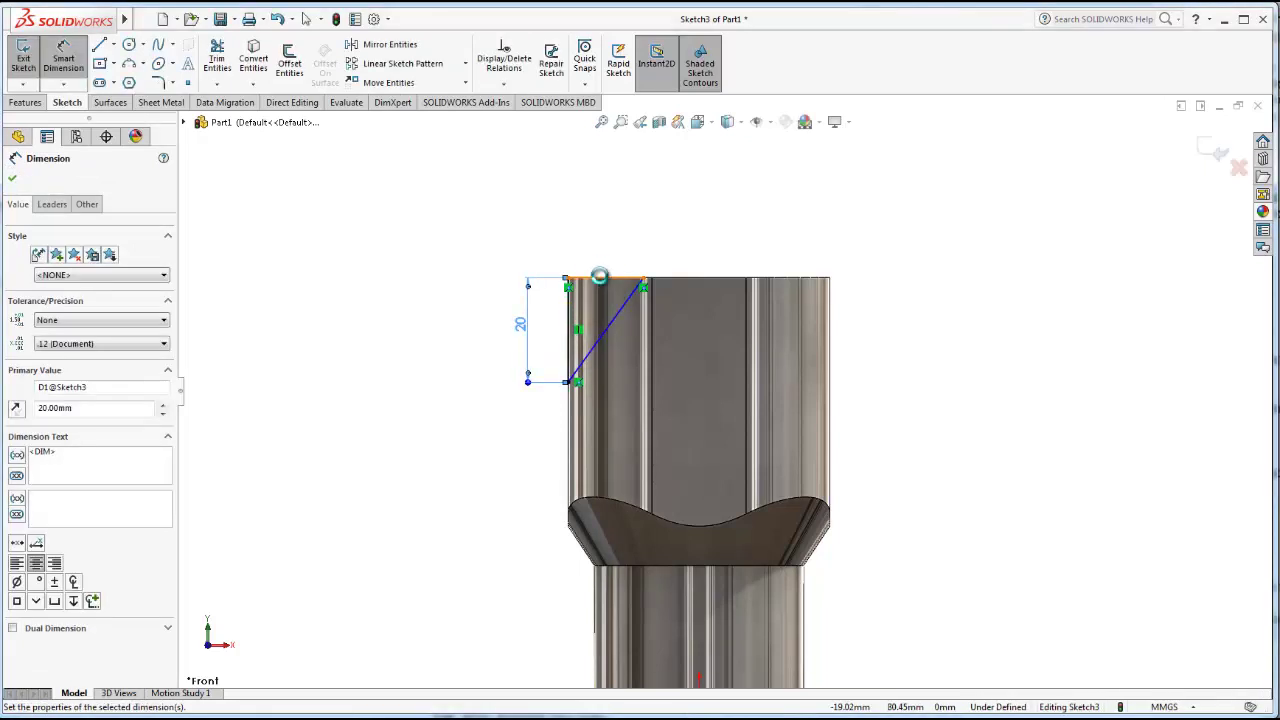
left_click(603, 232)
left_click(612, 228)
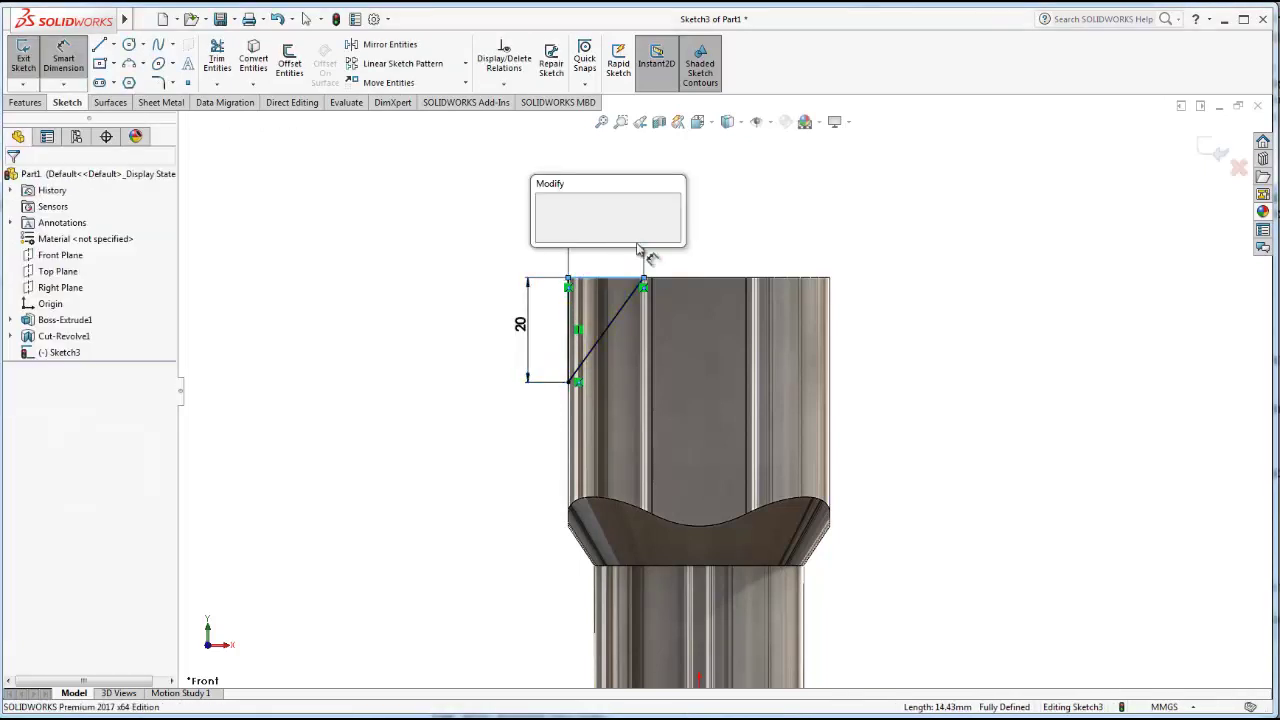
type("16")
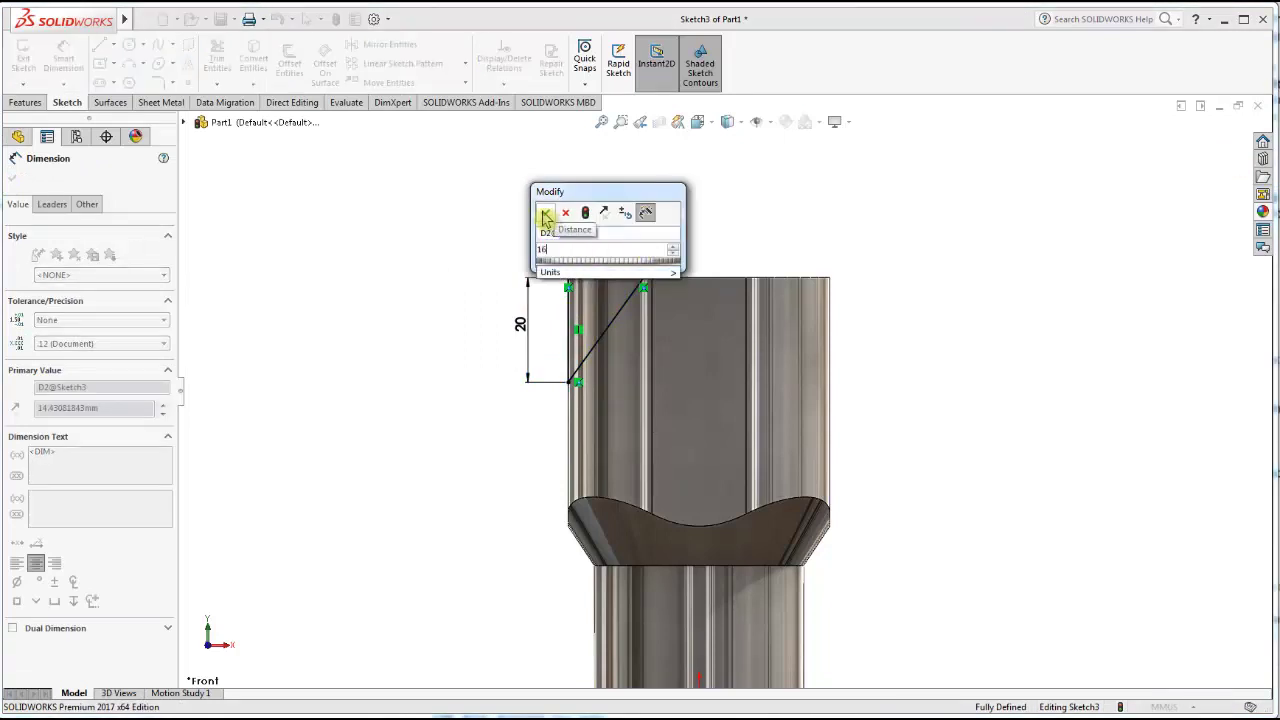
left_click(545, 214)
key("Escape")
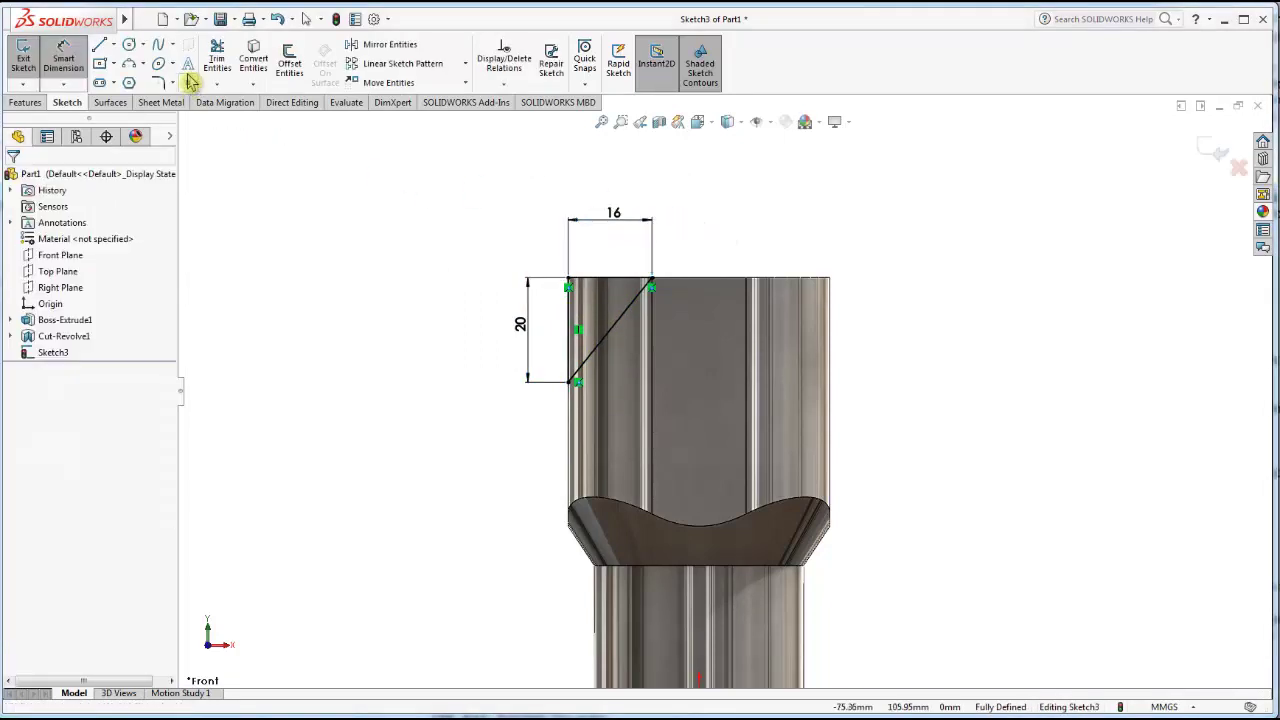
key("Escape")
Draw a vertical centreline down from the middle of the top edge.
left_click(113, 45)
left_click(108, 79)
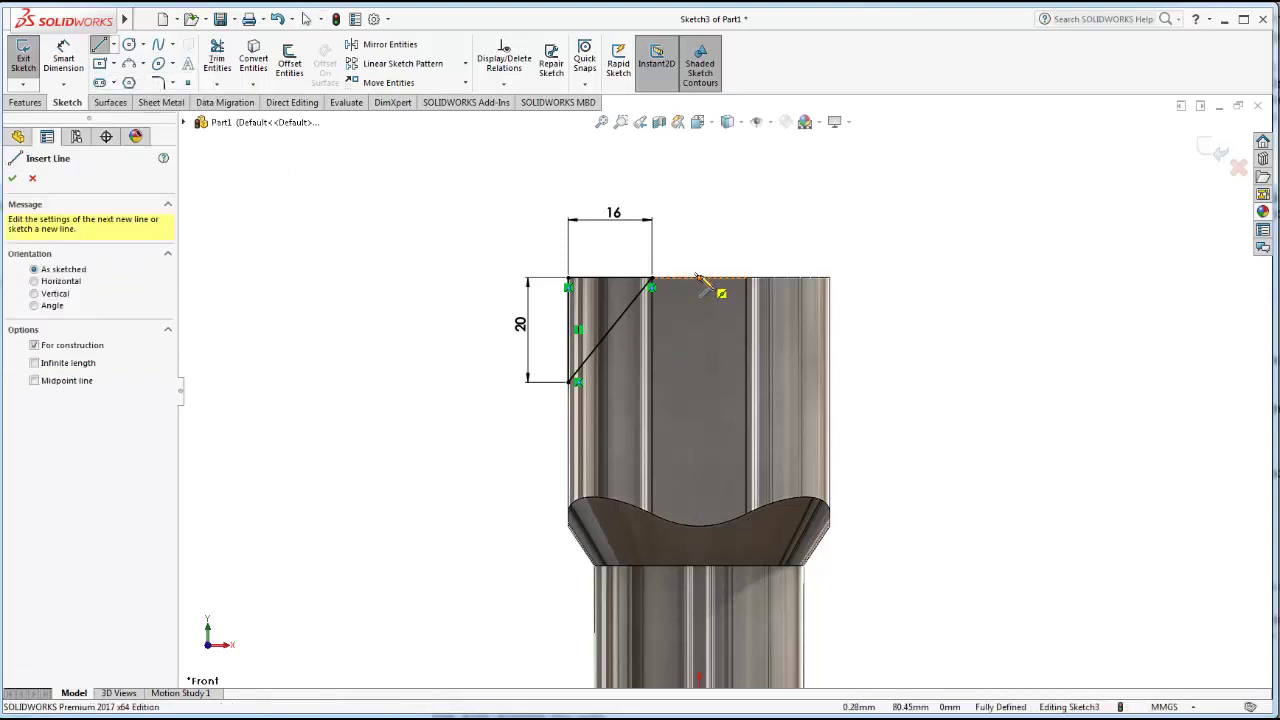
left_click(698, 278)
left_click(698, 392)
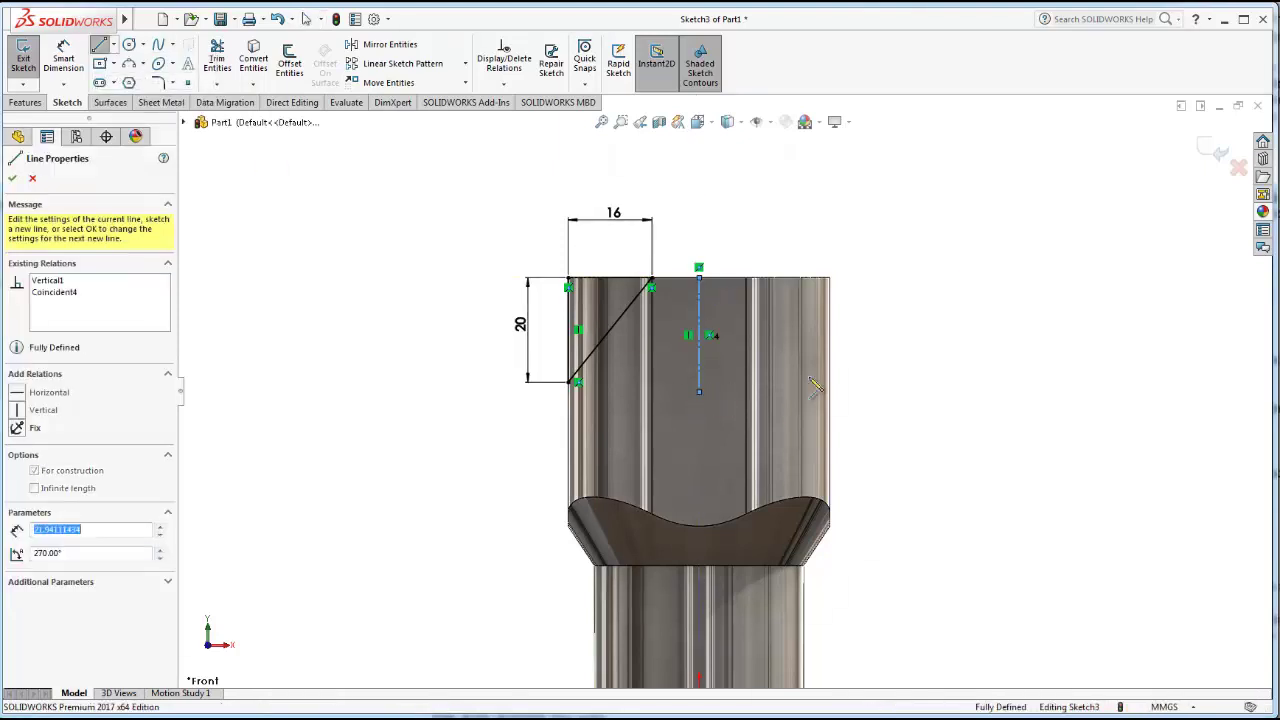
key("Escape")
Mirror the triangle's three lines about the centreline and switch to isometric view.
left_click(385, 44)
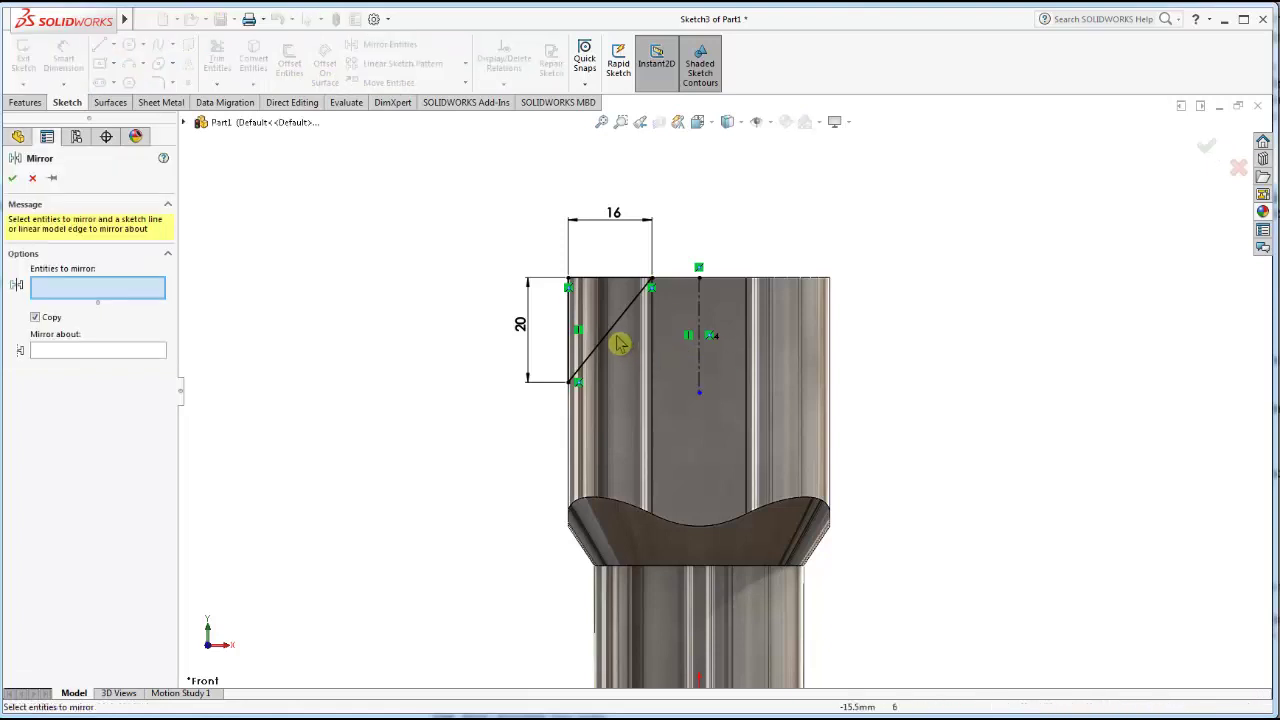
left_click(613, 334)
left_click(570, 332)
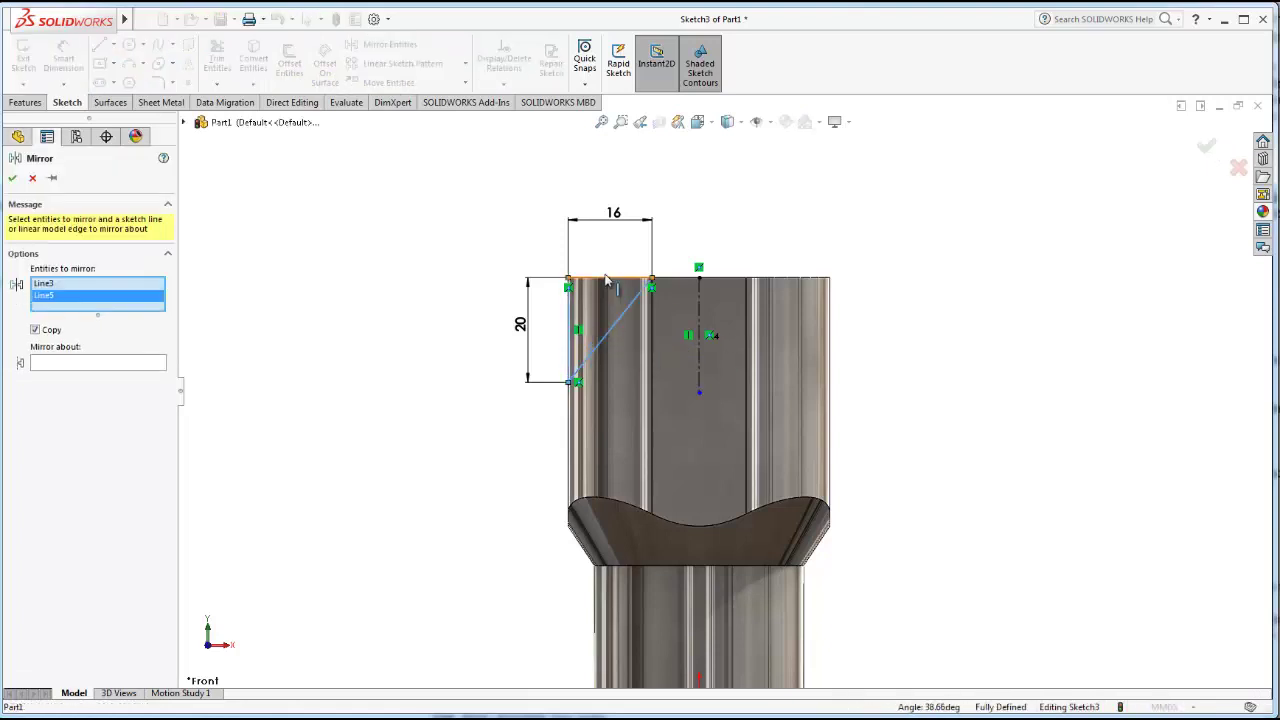
left_click(607, 281)
left_click(103, 376)
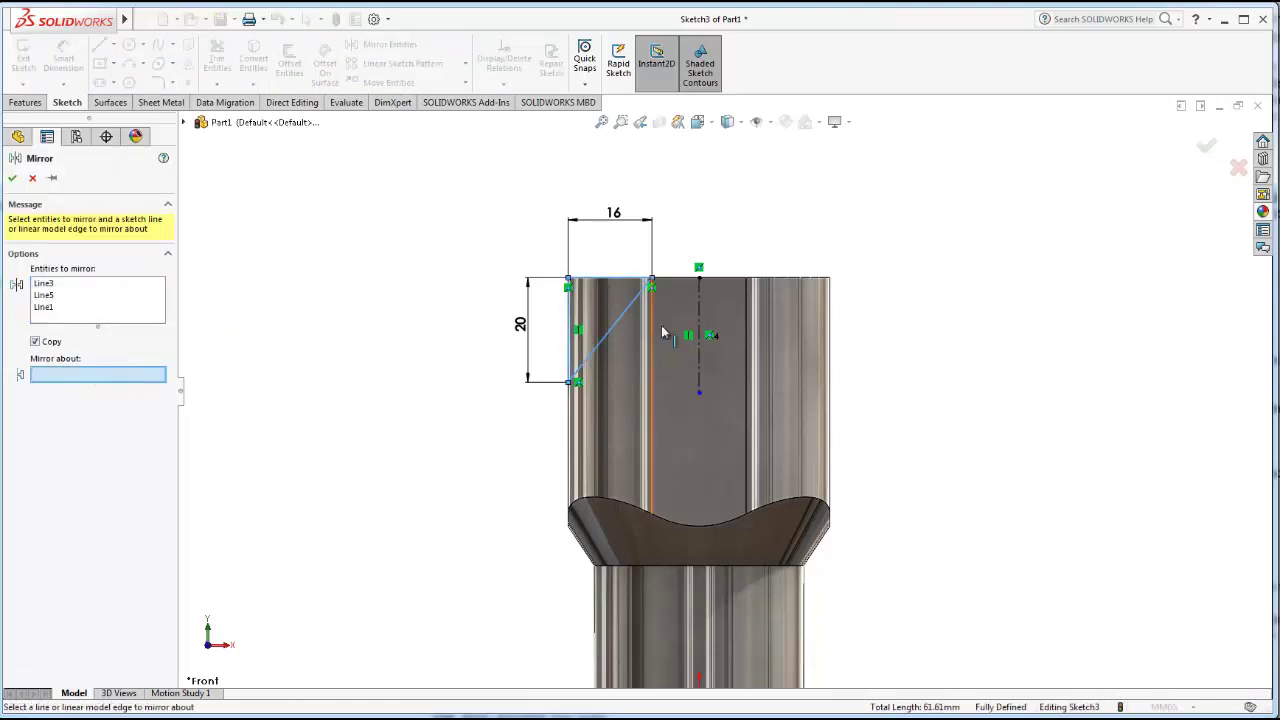
left_click(704, 310)
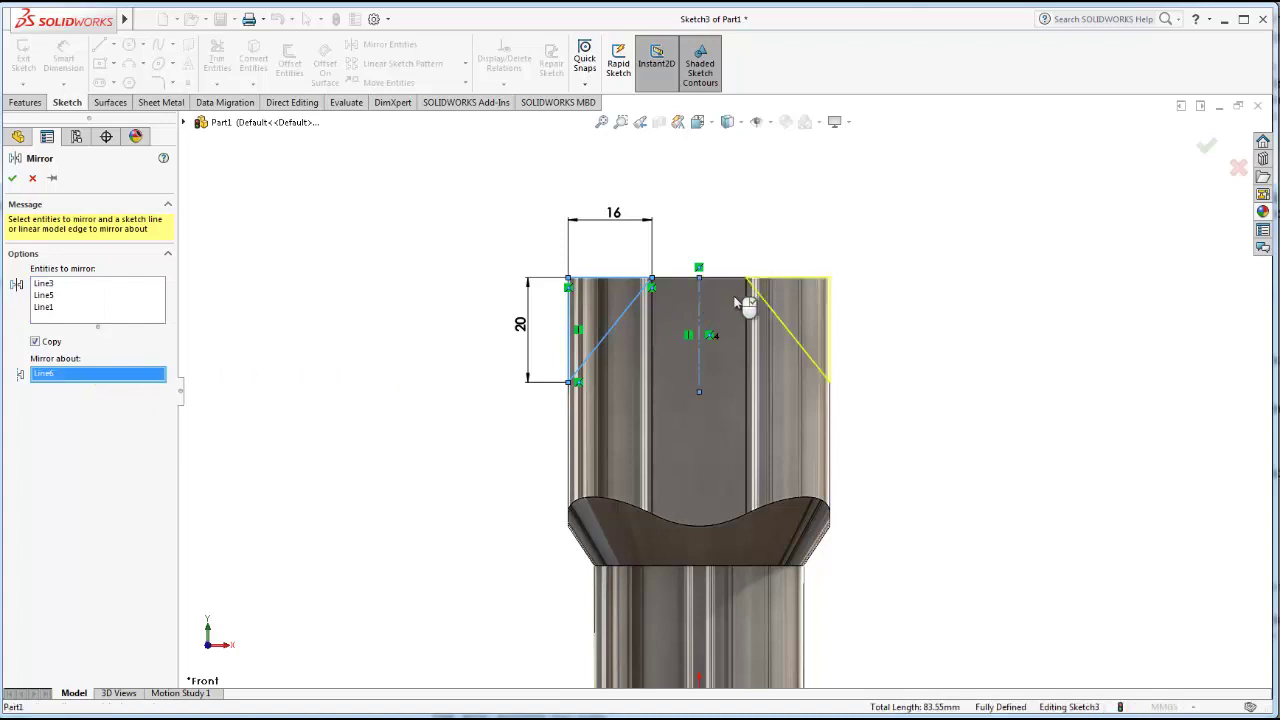
left_click(13, 180)
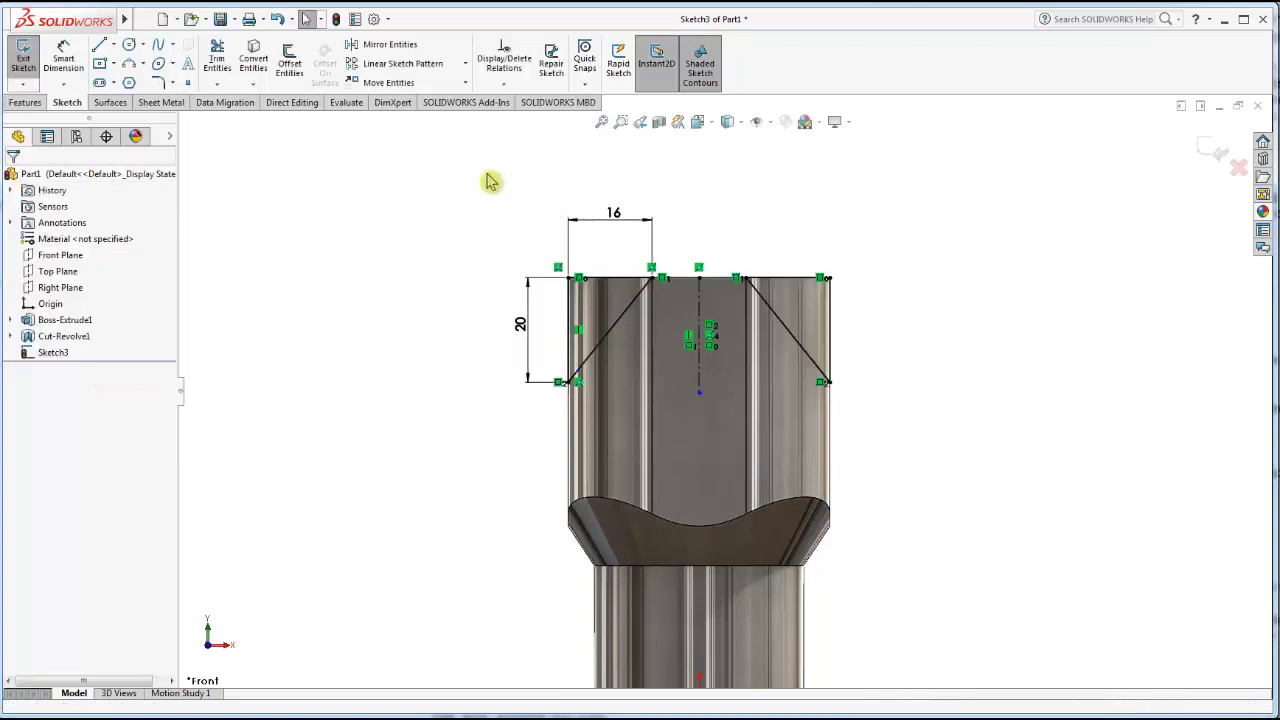
key("ctrl+7")
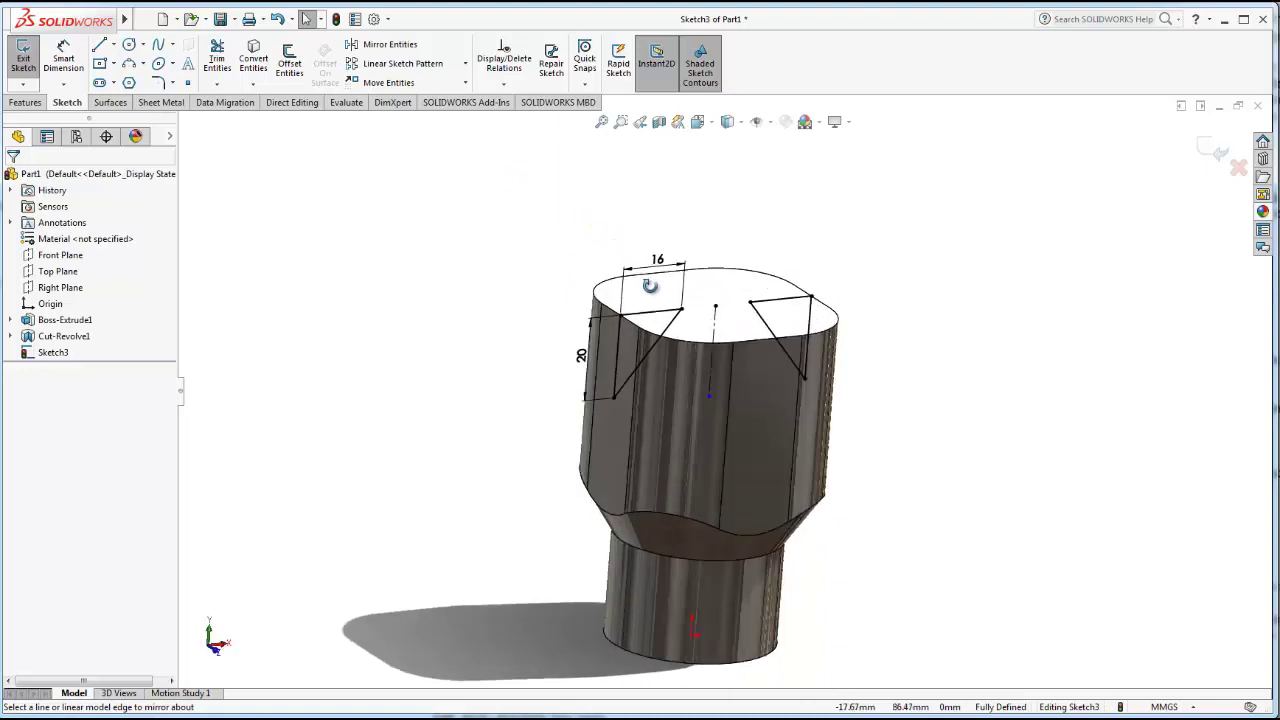
left_click(40, 104)
Extrude-cut the corner sketch with a Mid Plane end condition, trimming both top corners into a tapered head.
left_click(232, 64)
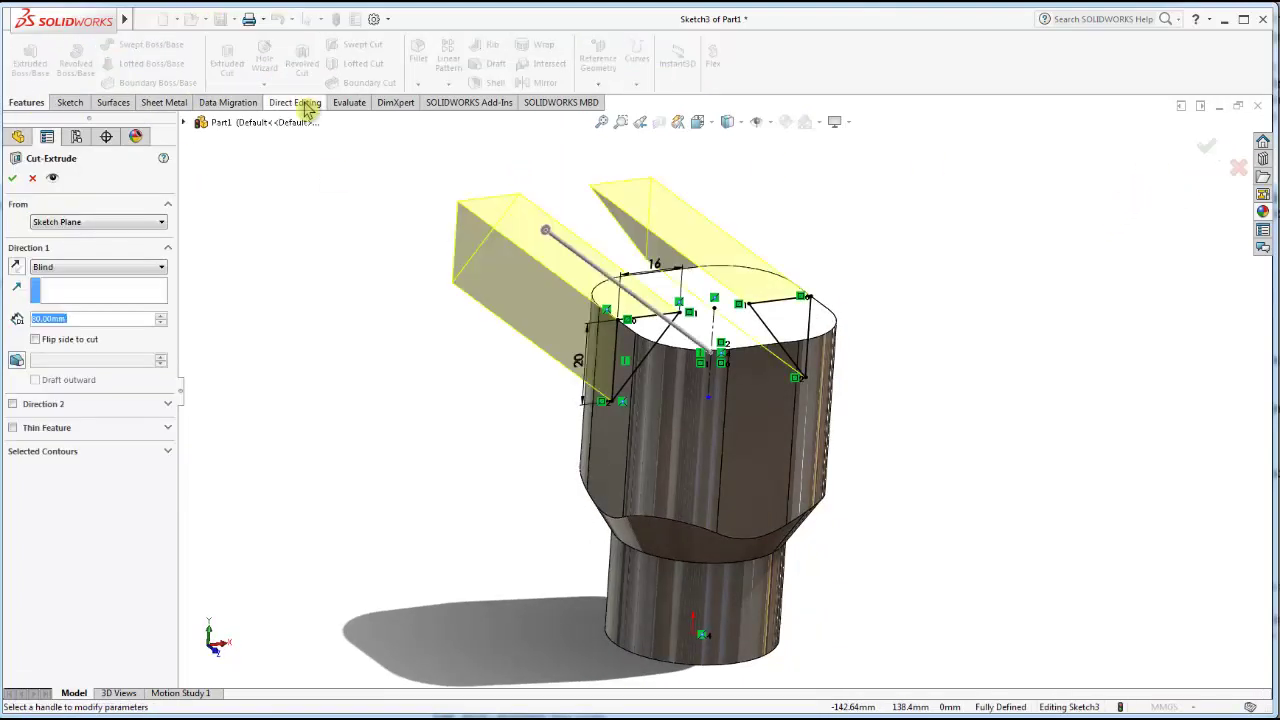
left_click(94, 272)
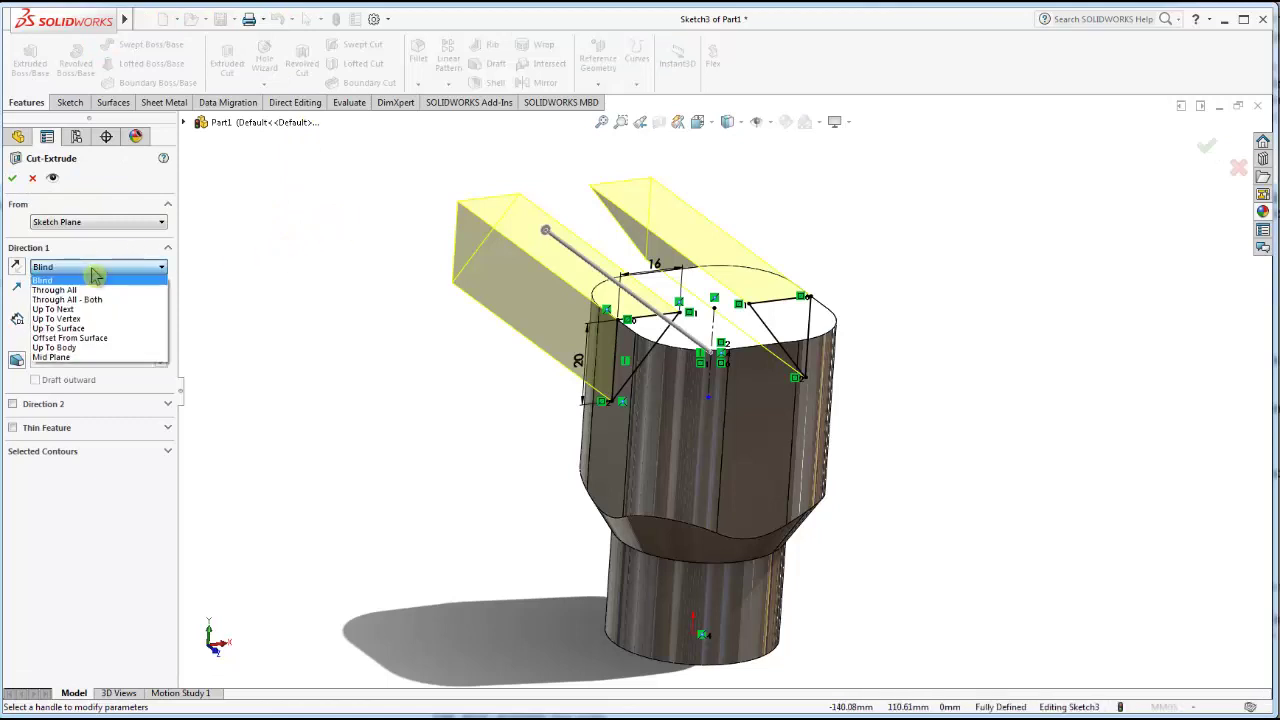
left_click(94, 272)
left_click(92, 272)
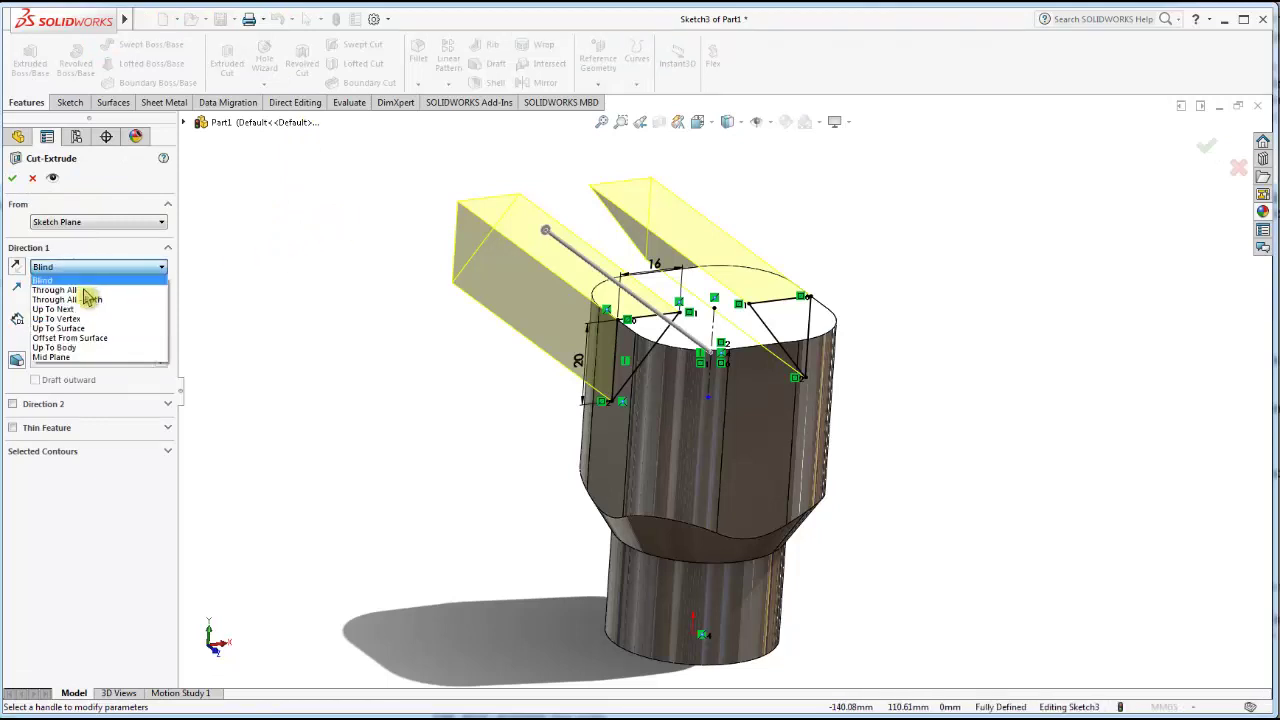
left_click(70, 358)
mouse_move(680, 430)
middle_mouse_down()
mouse_move(760, 440)
mouse_move(603, 396)
middle_mouse_up()
left_click(12, 177)
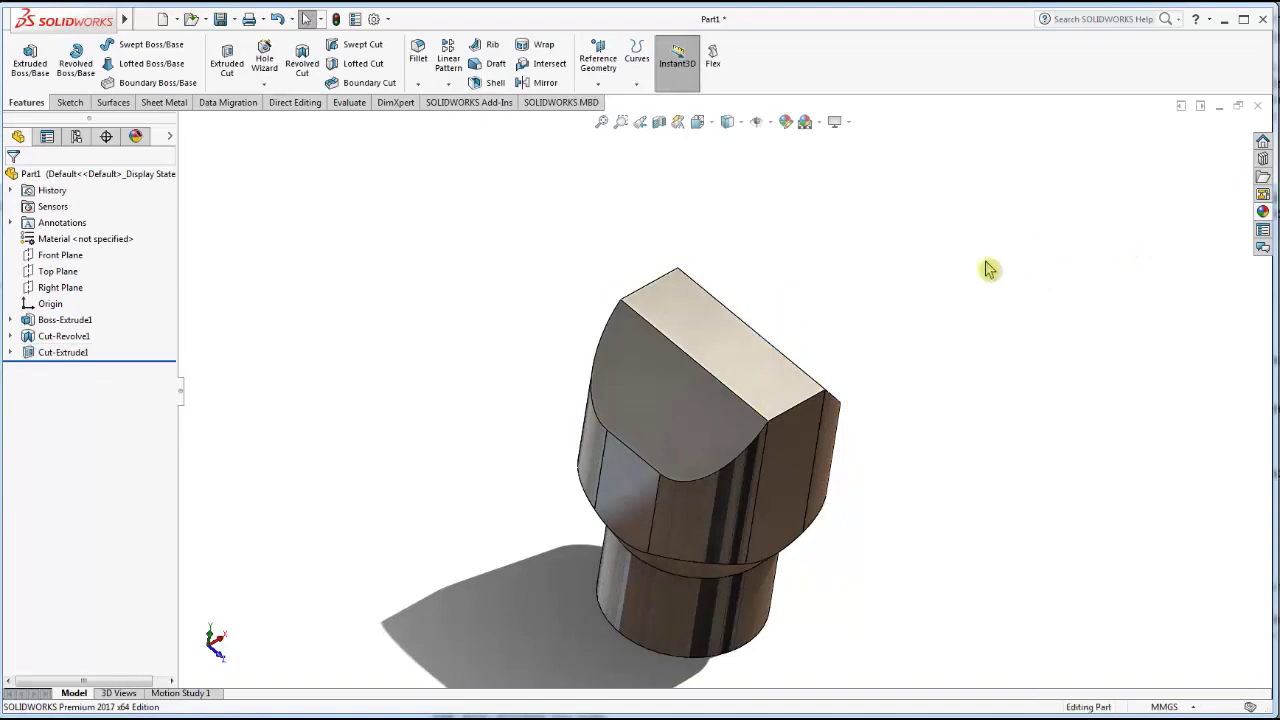
mouse_move(988, 266)
middle_mouse_down()
mouse_move(826, 423)
mouse_move(700, 372)
middle_mouse_up()
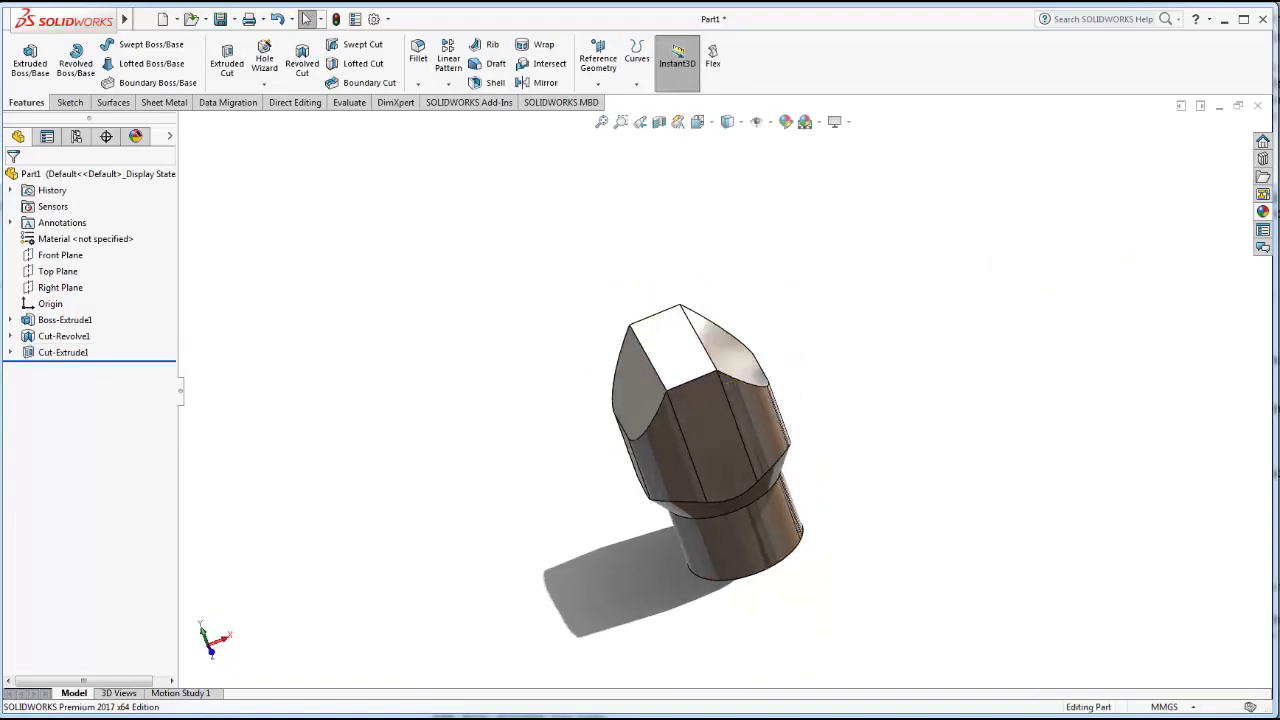
mouse_move(776, 511)
middle_mouse_down()
mouse_move(814, 443)
mouse_move(571, 434)
middle_mouse_up()
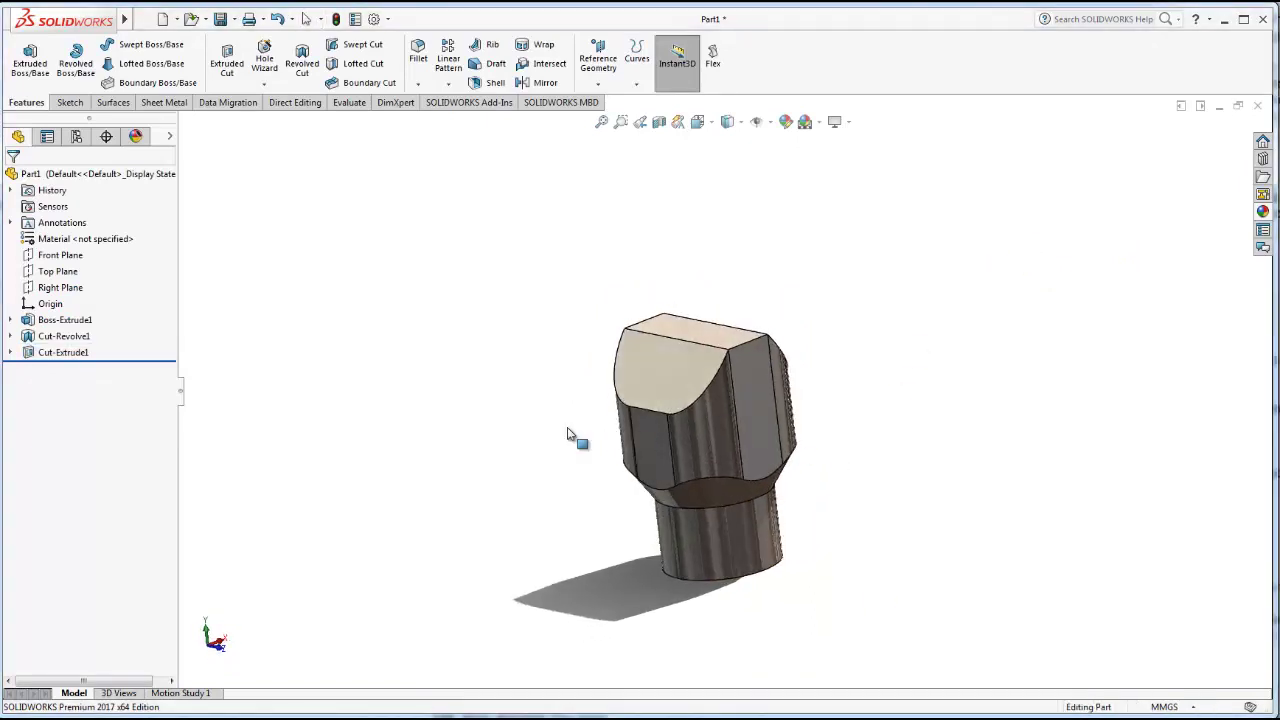
Sketch on the Right Plane a vertical centreline and a centre rectangle reaching the top edge.
left_click(66, 288)
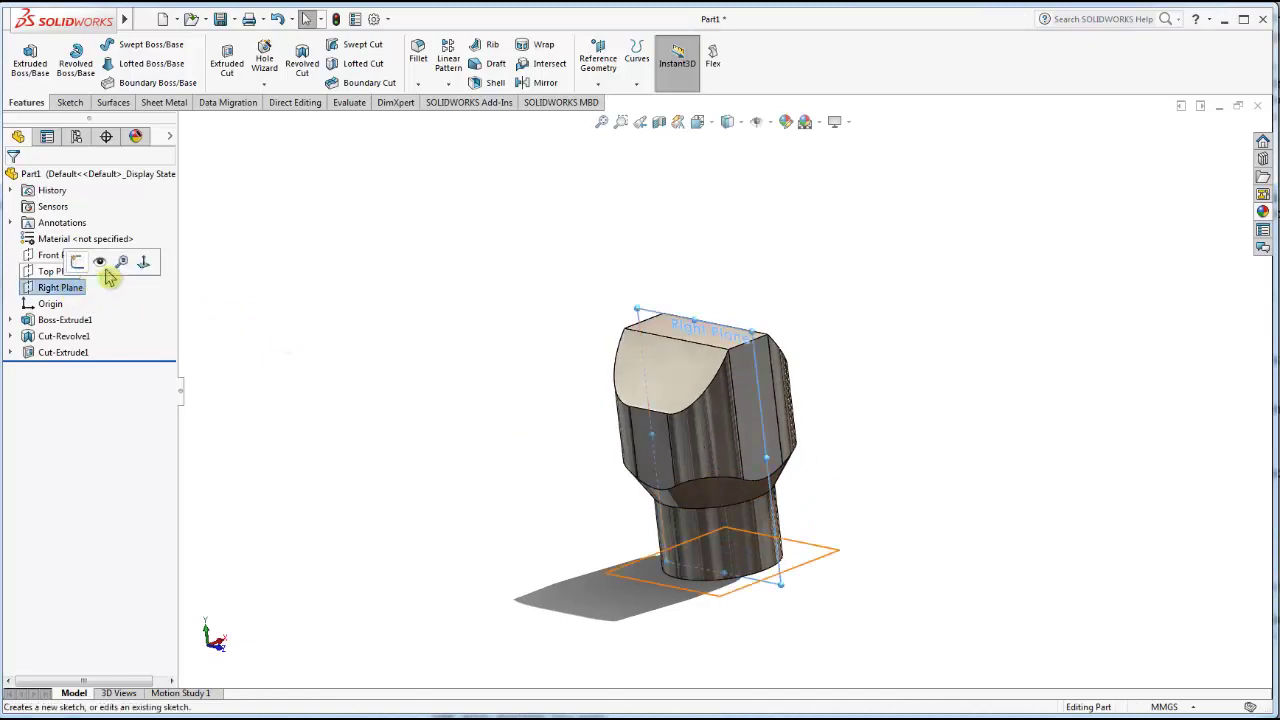
left_click(145, 262)
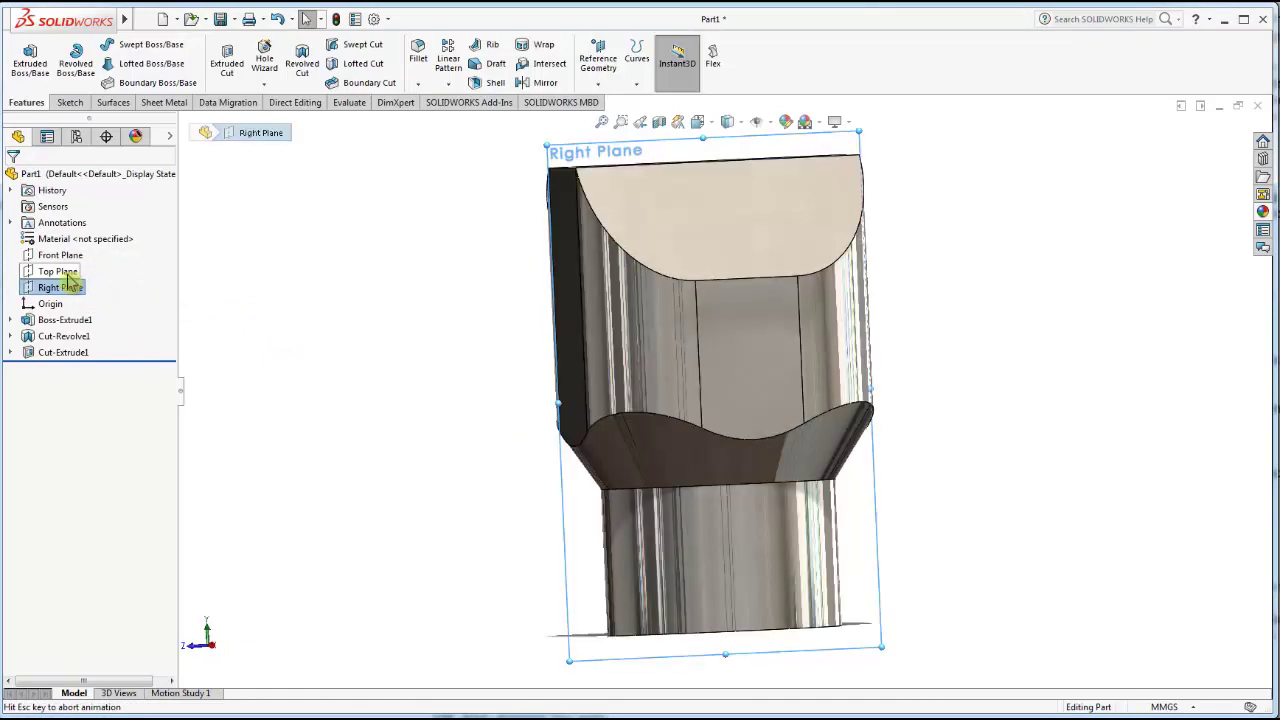
right_click(65, 289)
left_click(78, 263)
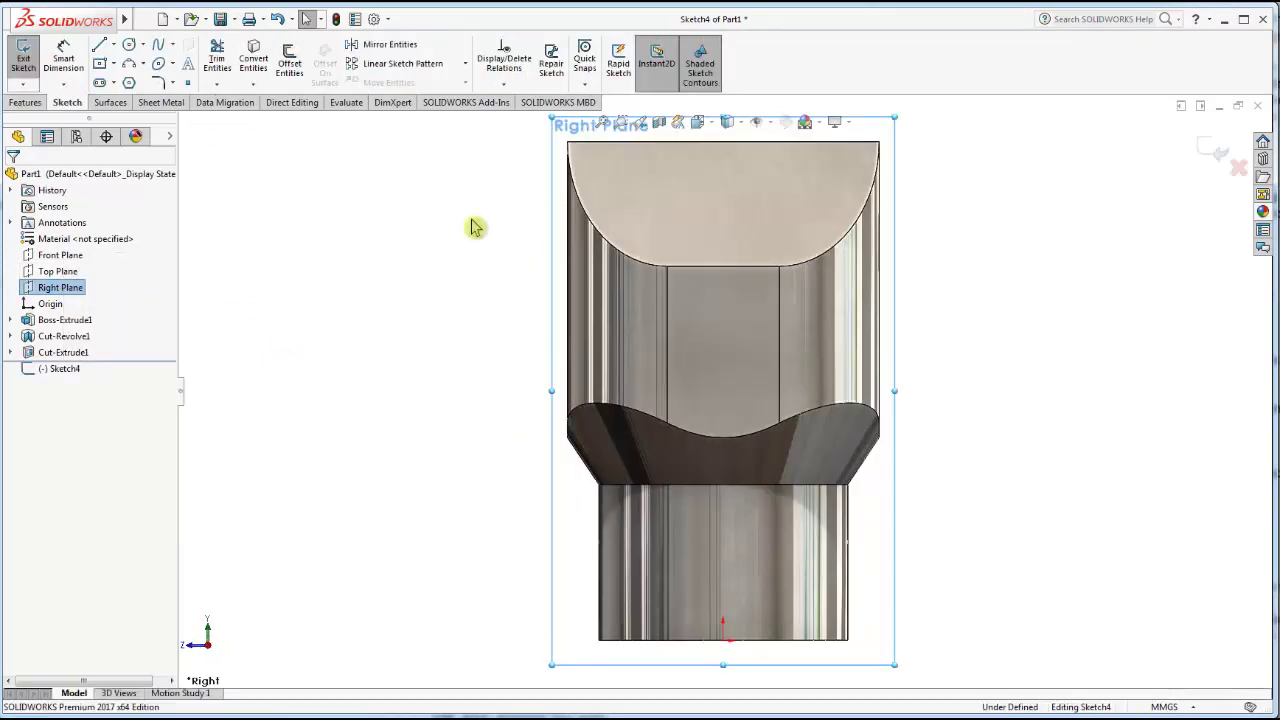
left_click(113, 45)
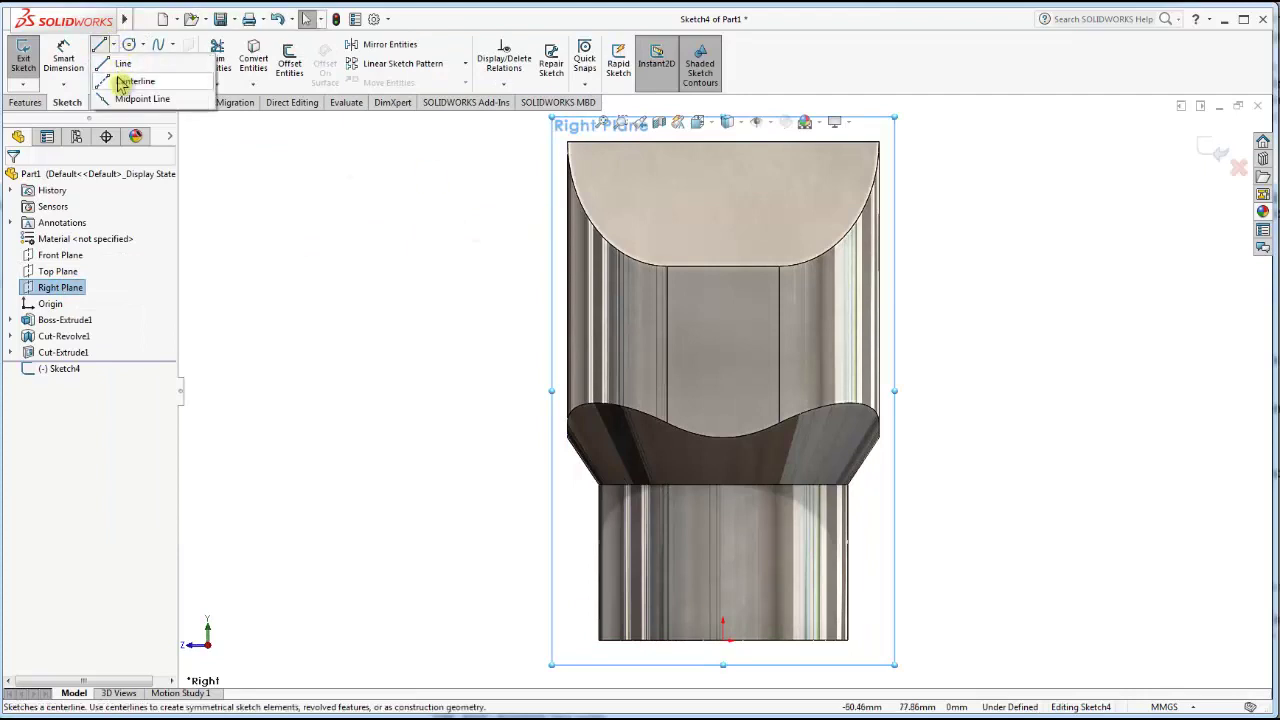
left_click(132, 78)
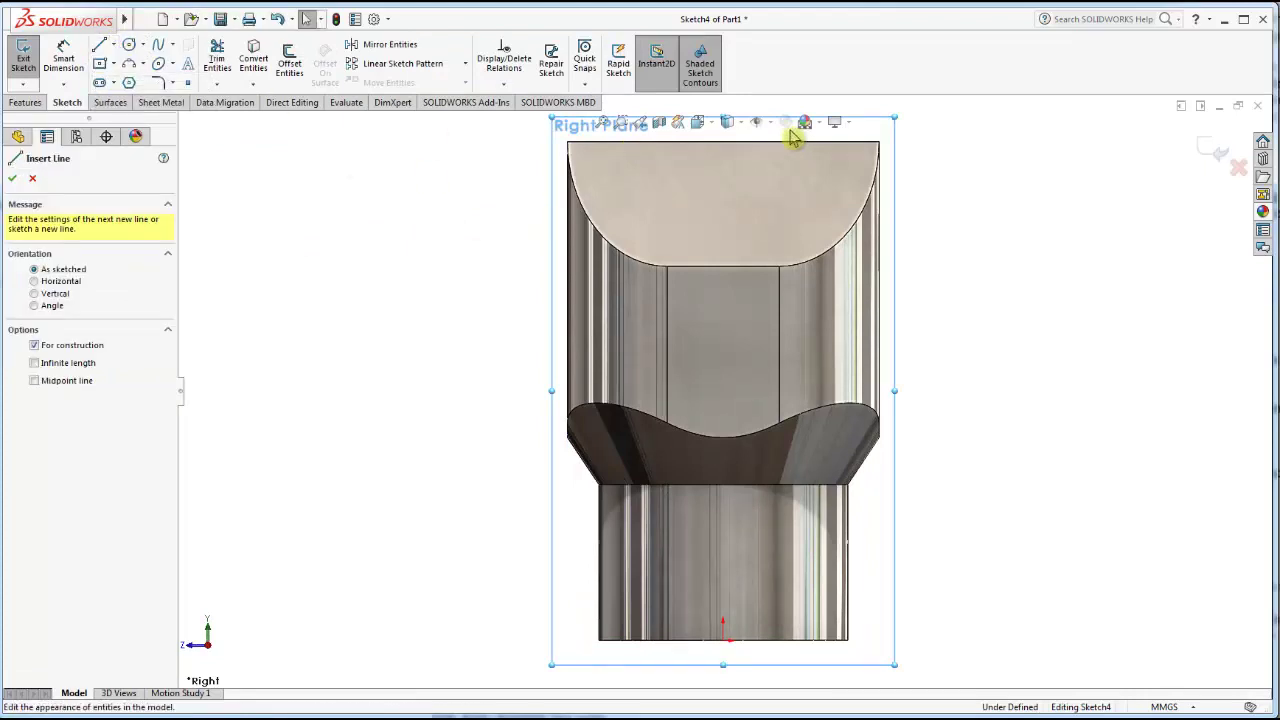
left_click(723, 141)
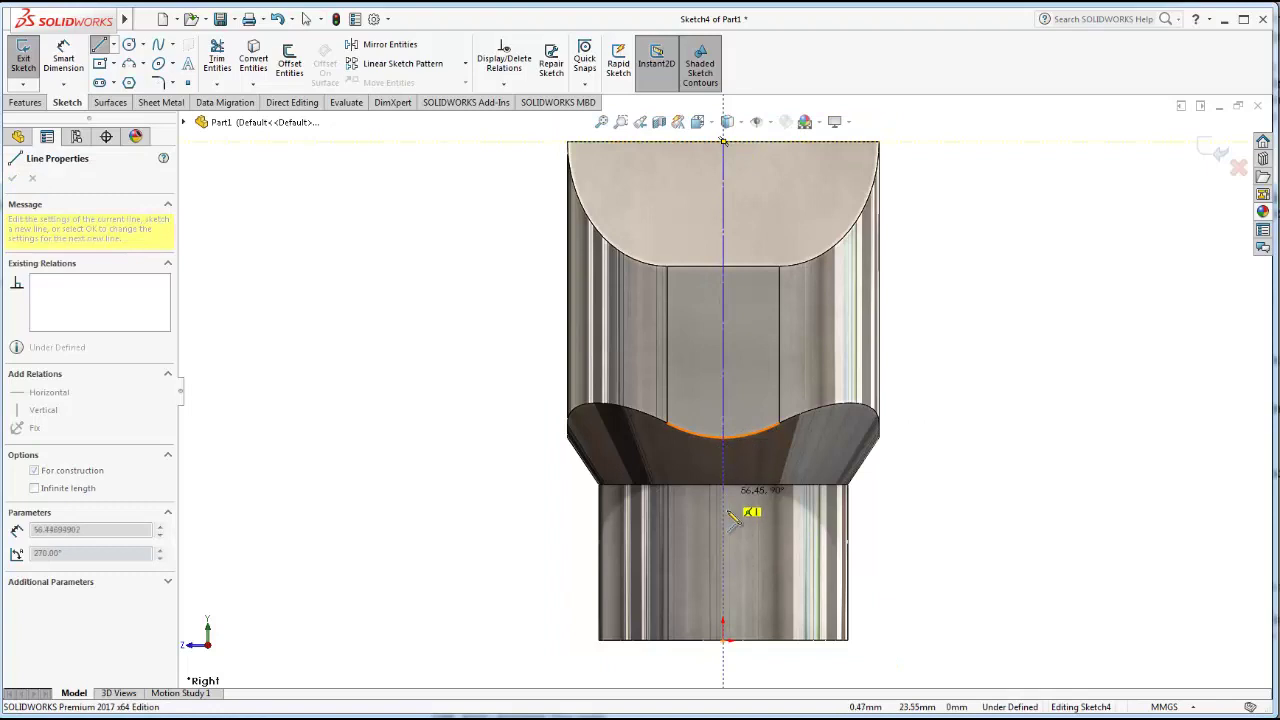
left_click(723, 641)
key("Escape")
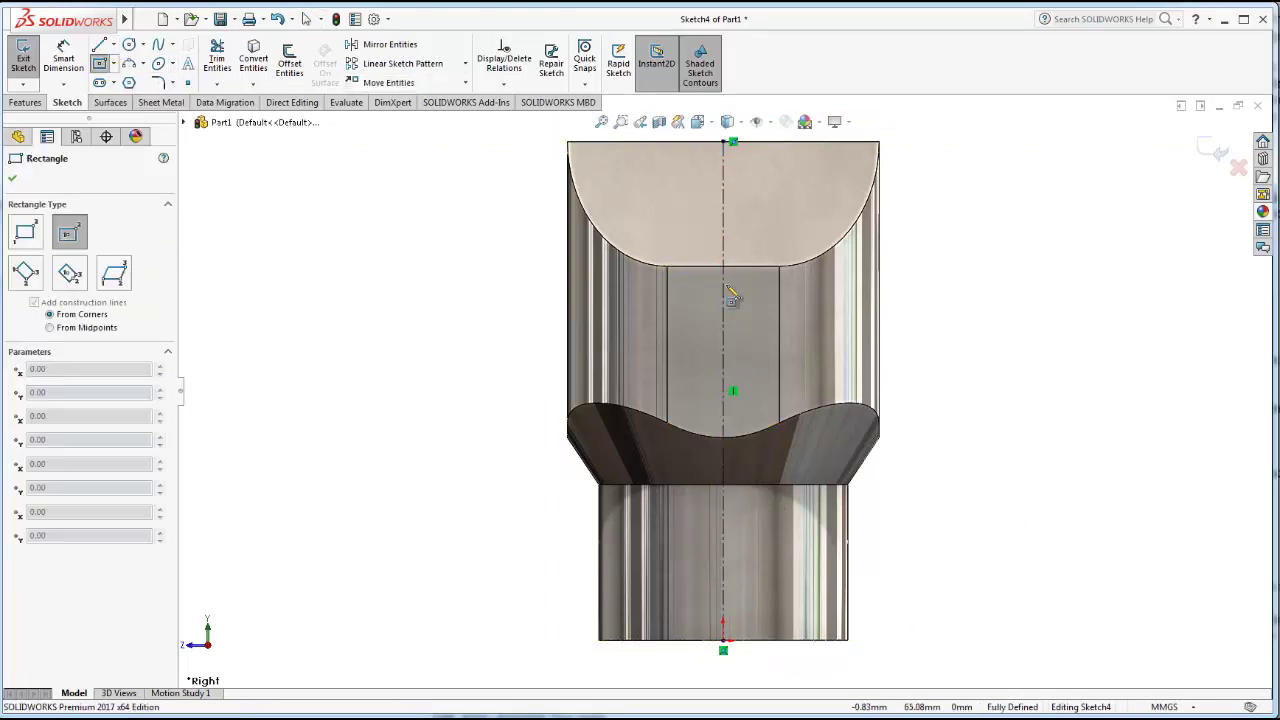
left_click(723, 312)
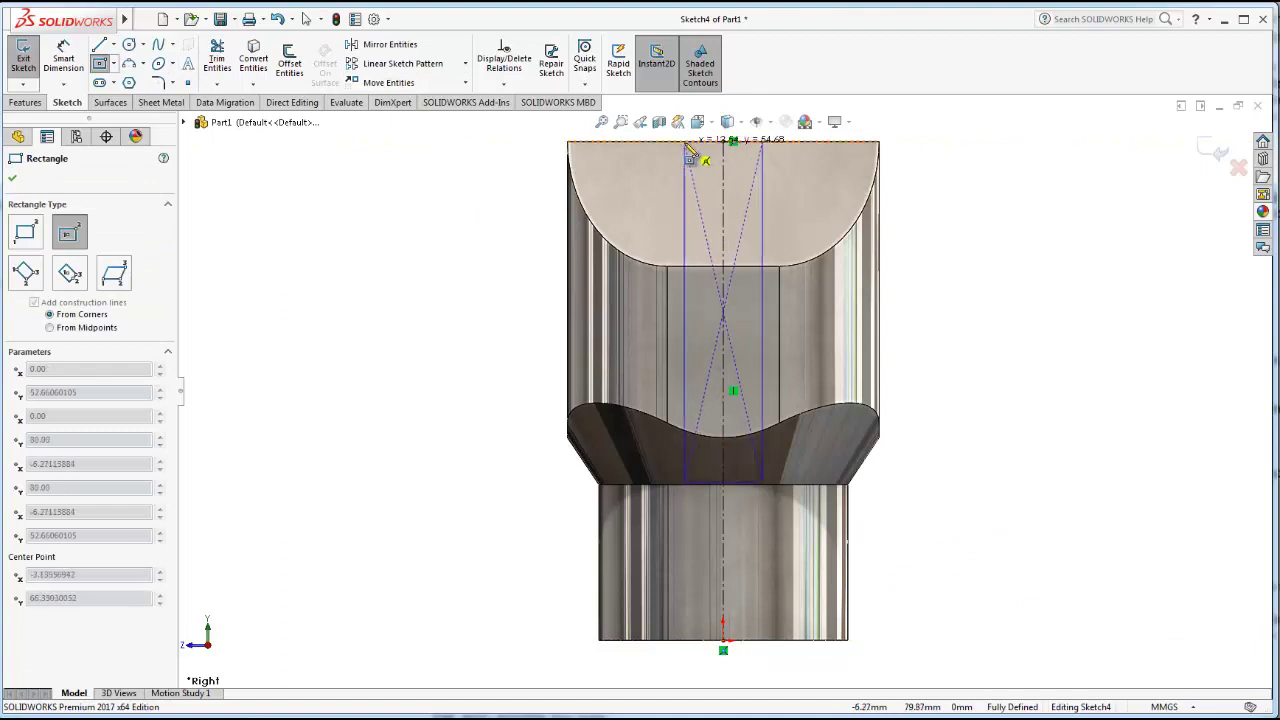
left_click(706, 152)
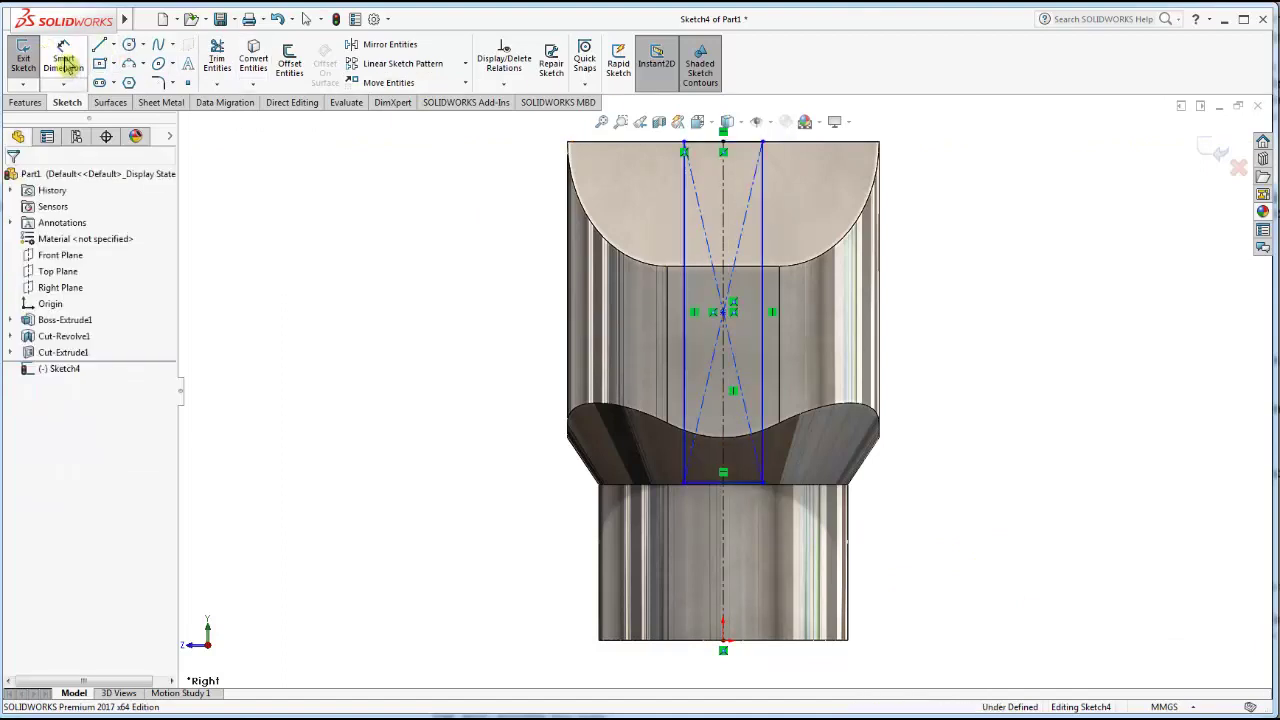
key("f")
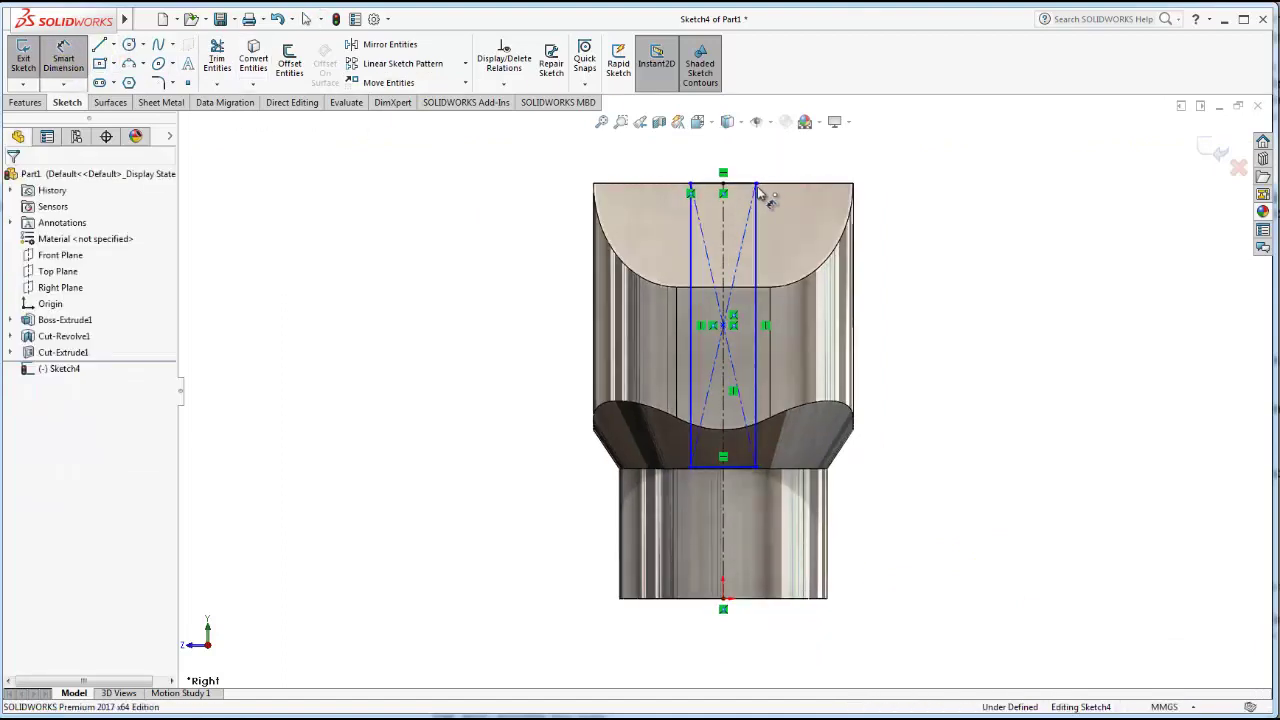
Dimension the rectangle 18 mm wide and 40 mm long.
middle_click_drag(758, 194, 717, 293, "ctrl")
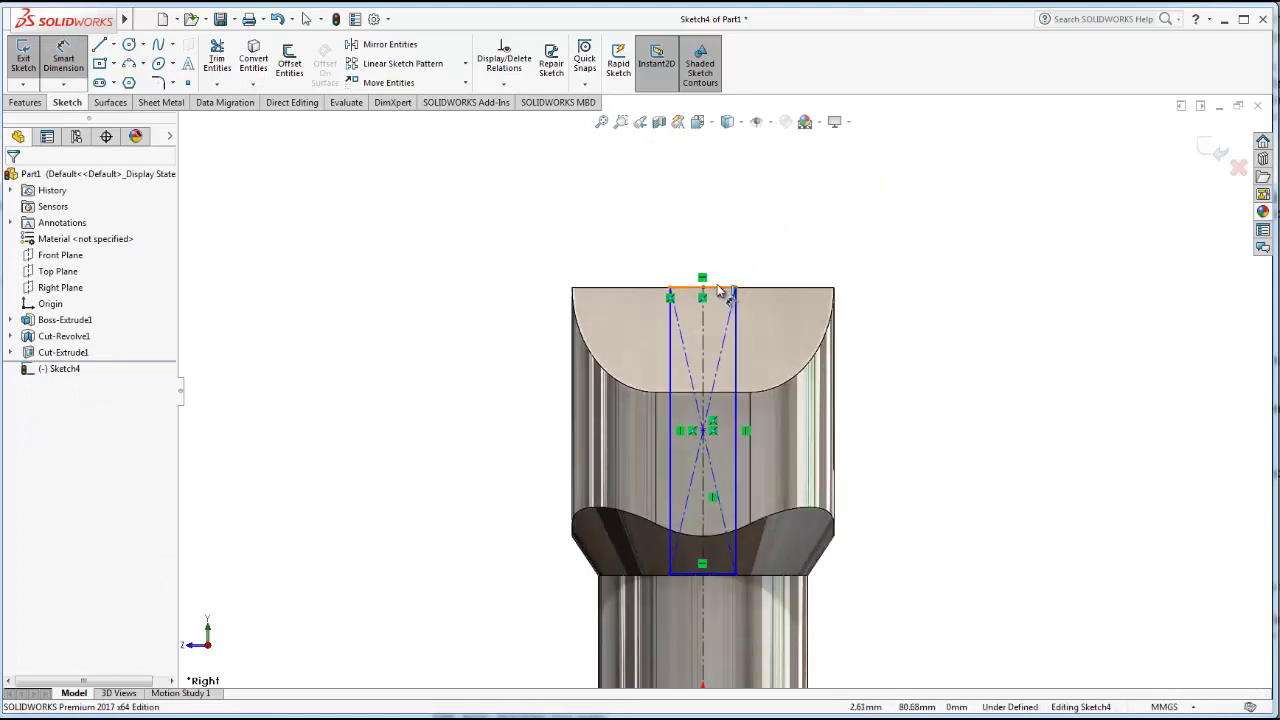
left_click(702, 288)
left_click(700, 212)
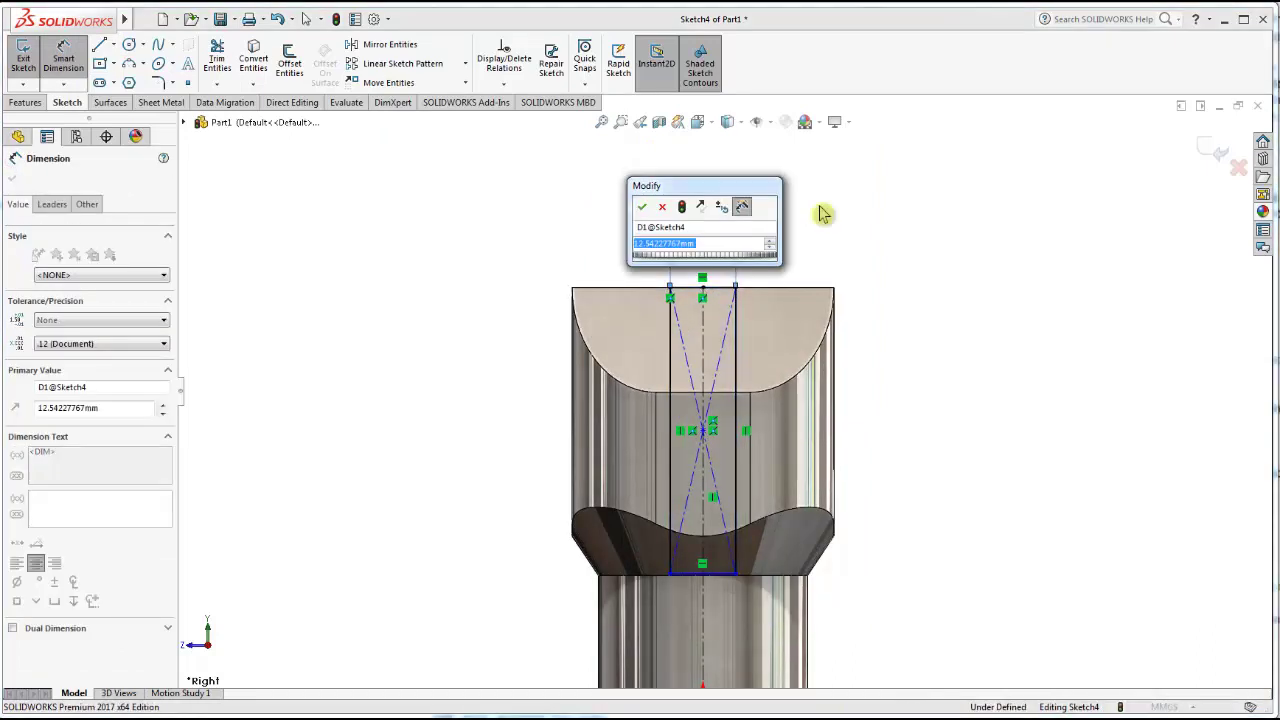
type("18")
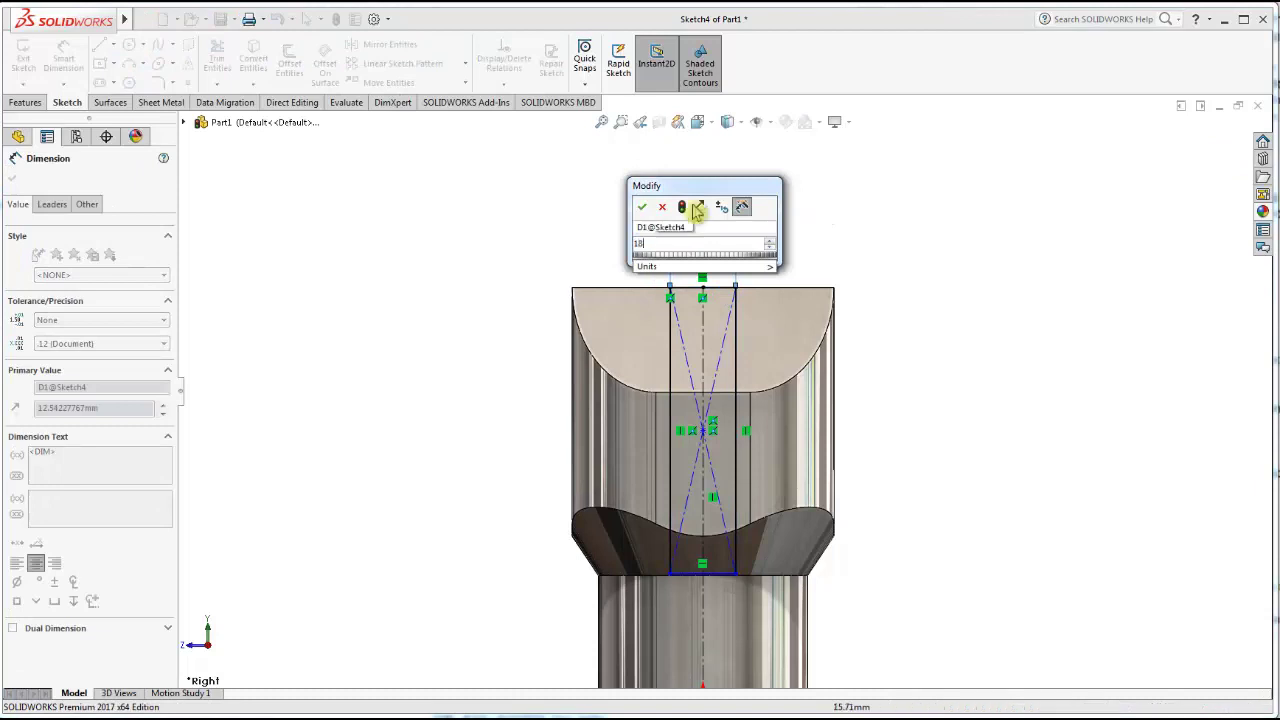
left_click(642, 206)
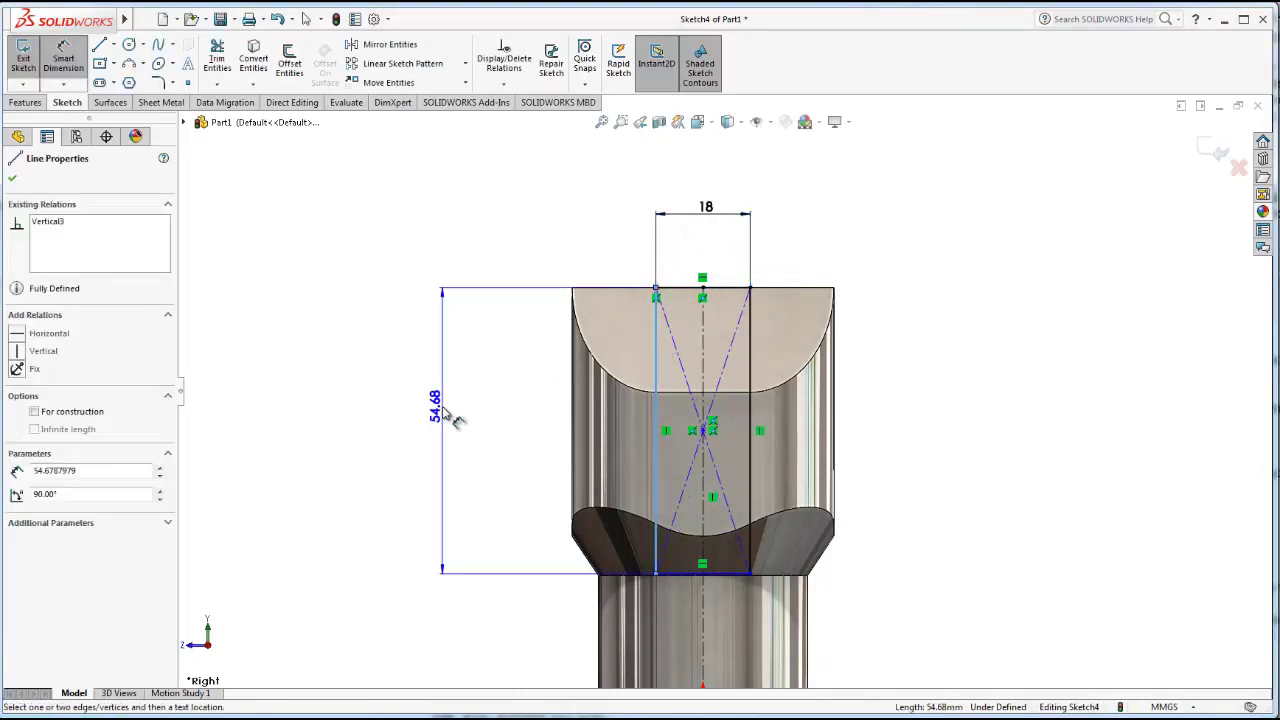
left_click(442, 406)
type("40")
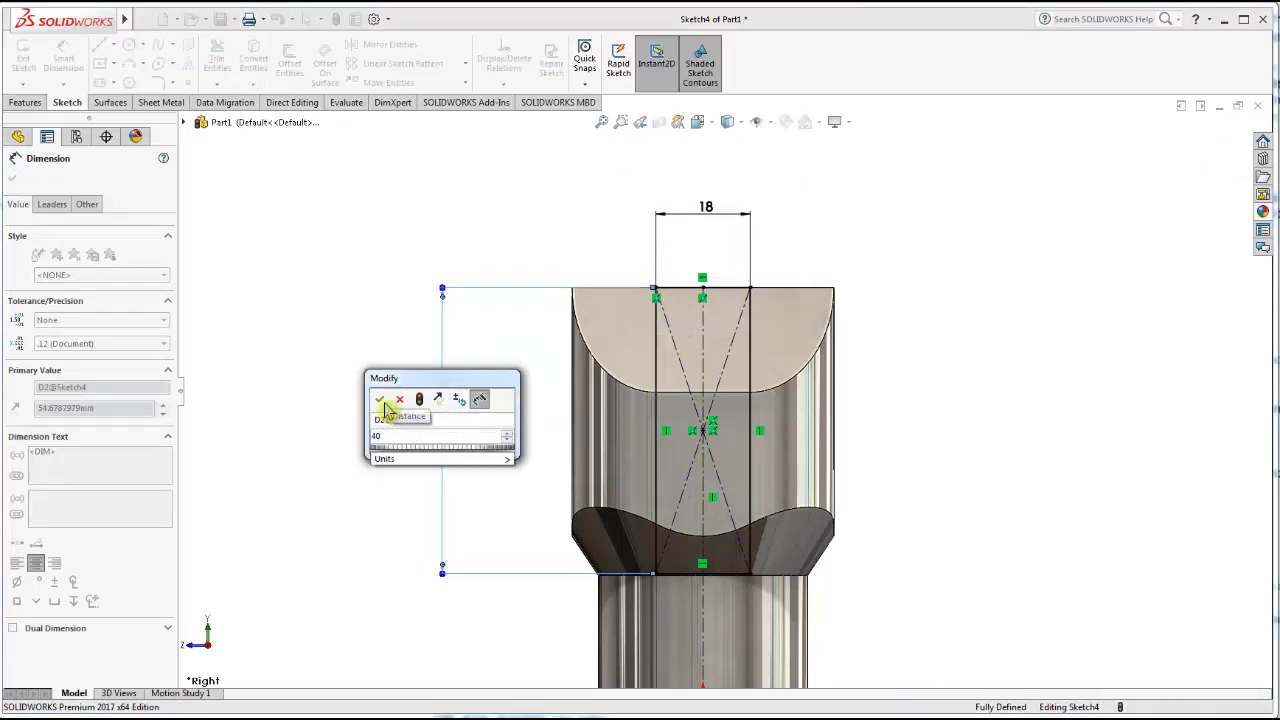
left_click(380, 400)
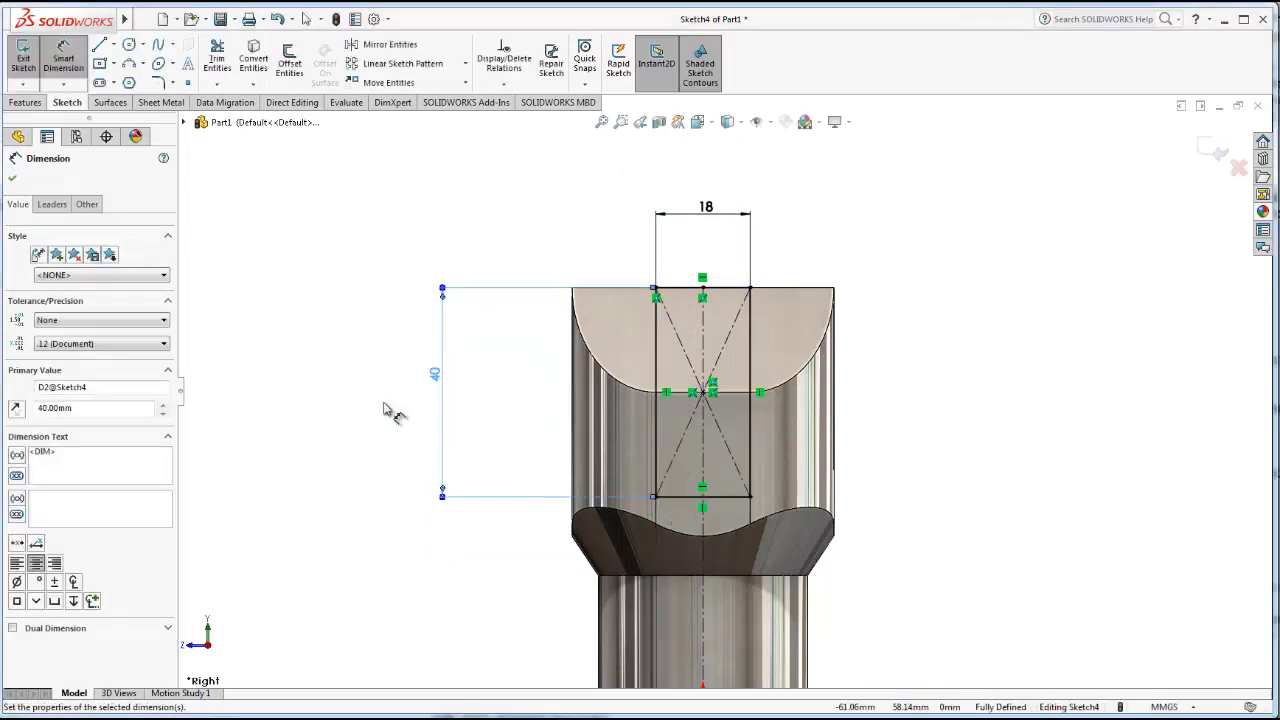
left_click(930, 272)
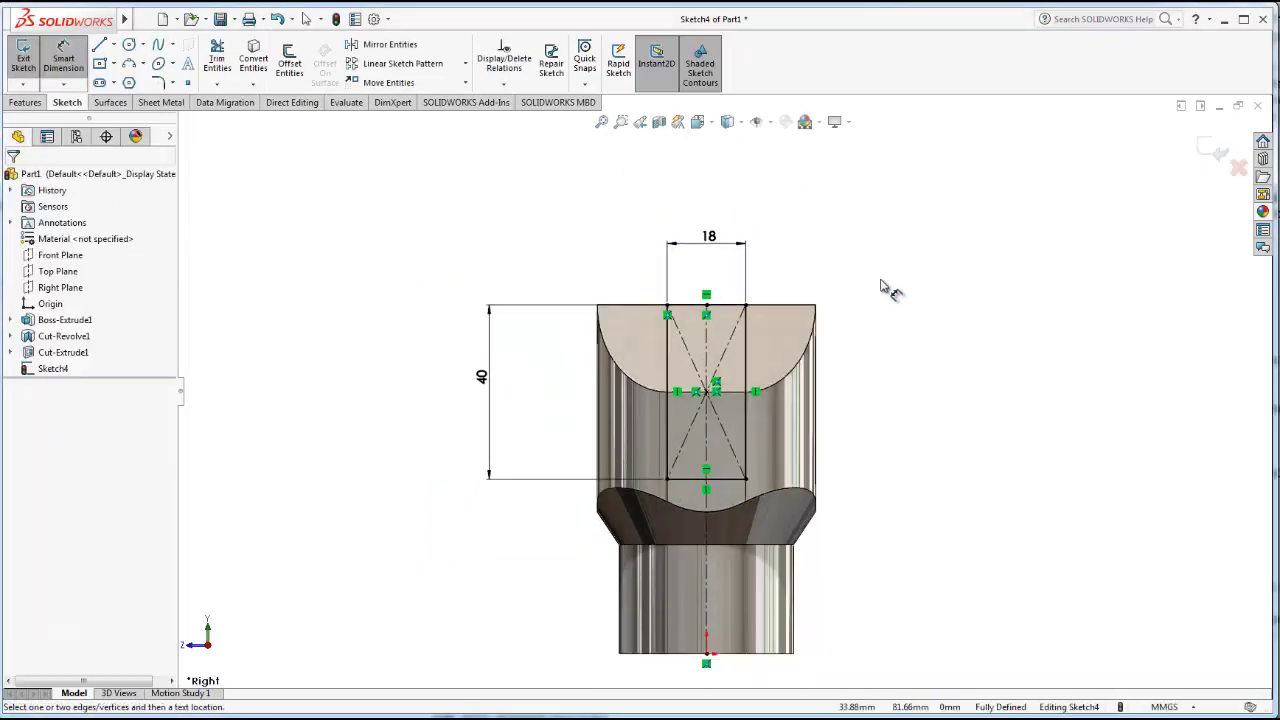
mouse_move(886, 289)
middle_mouse_down()
mouse_move(809, 363)
mouse_move(837, 454)
mouse_move(824, 460)
middle_mouse_up()
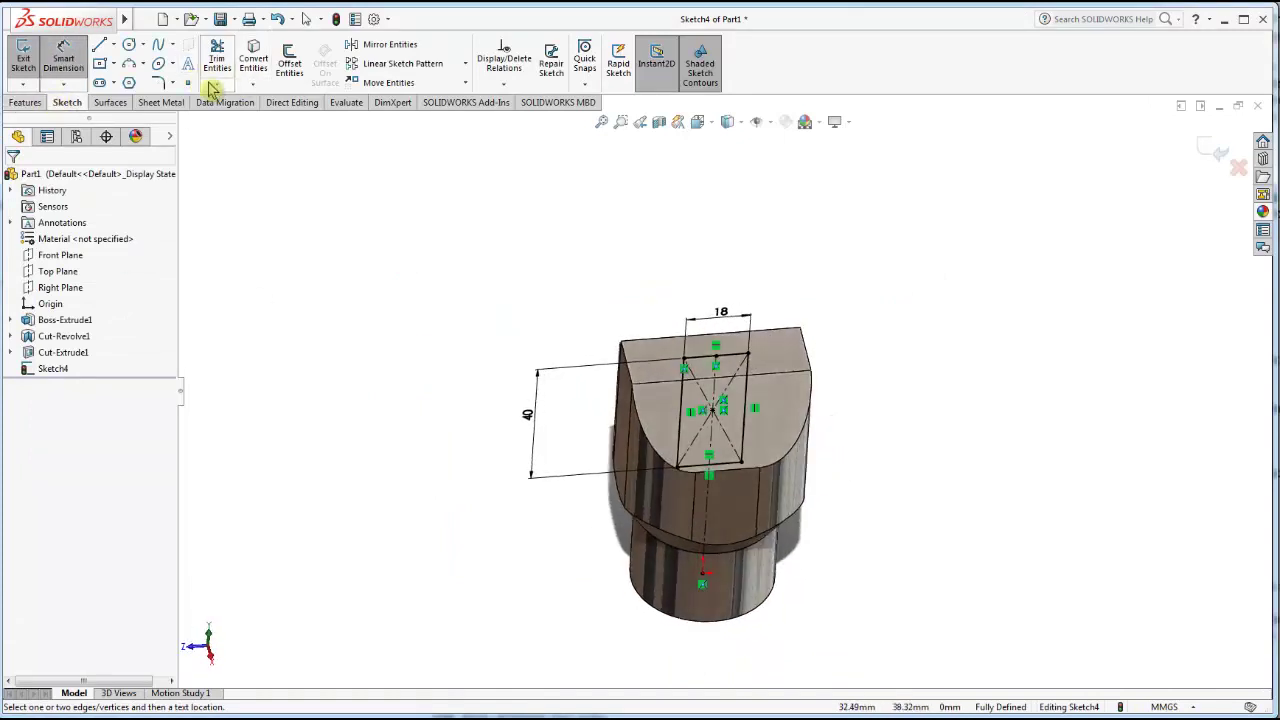
Extrude-cut the 18 mm slot sketch Mid Plane through the head to form two prongs.
left_click(30, 103)
left_click(227, 60)
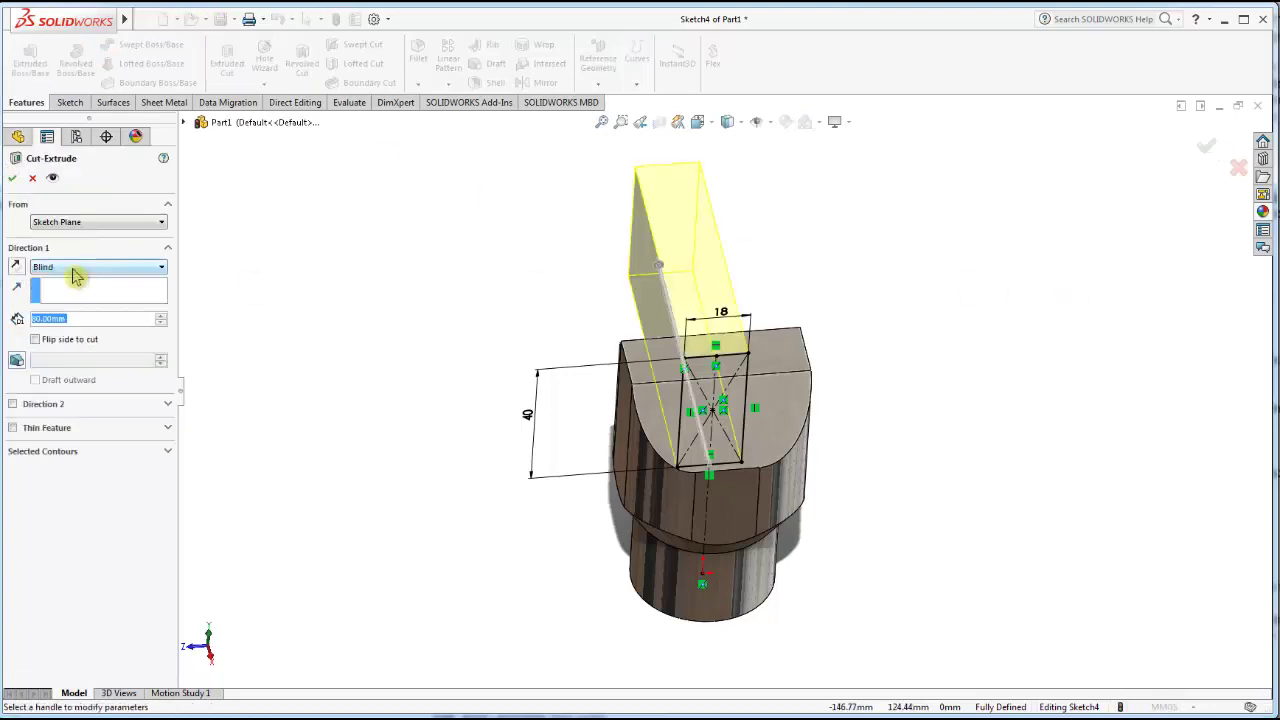
left_click(75, 277)
left_click(60, 366)
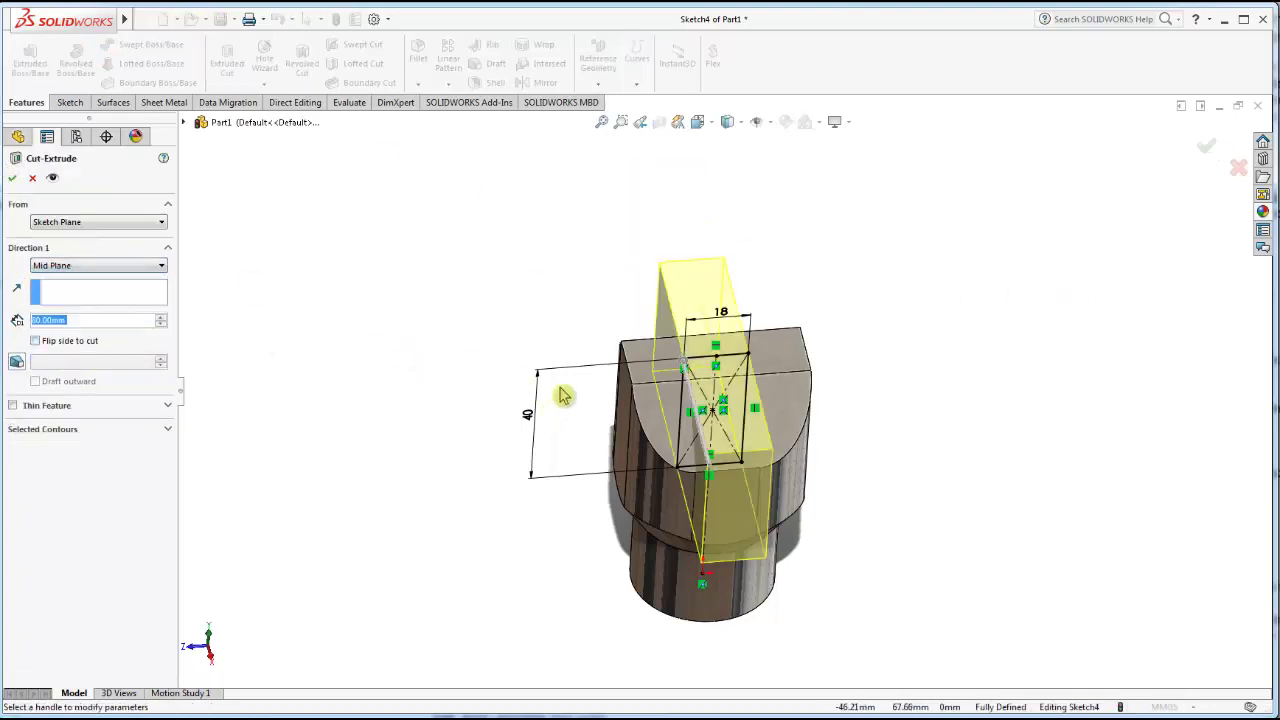
middle_click_drag(563, 396, 145, 288)
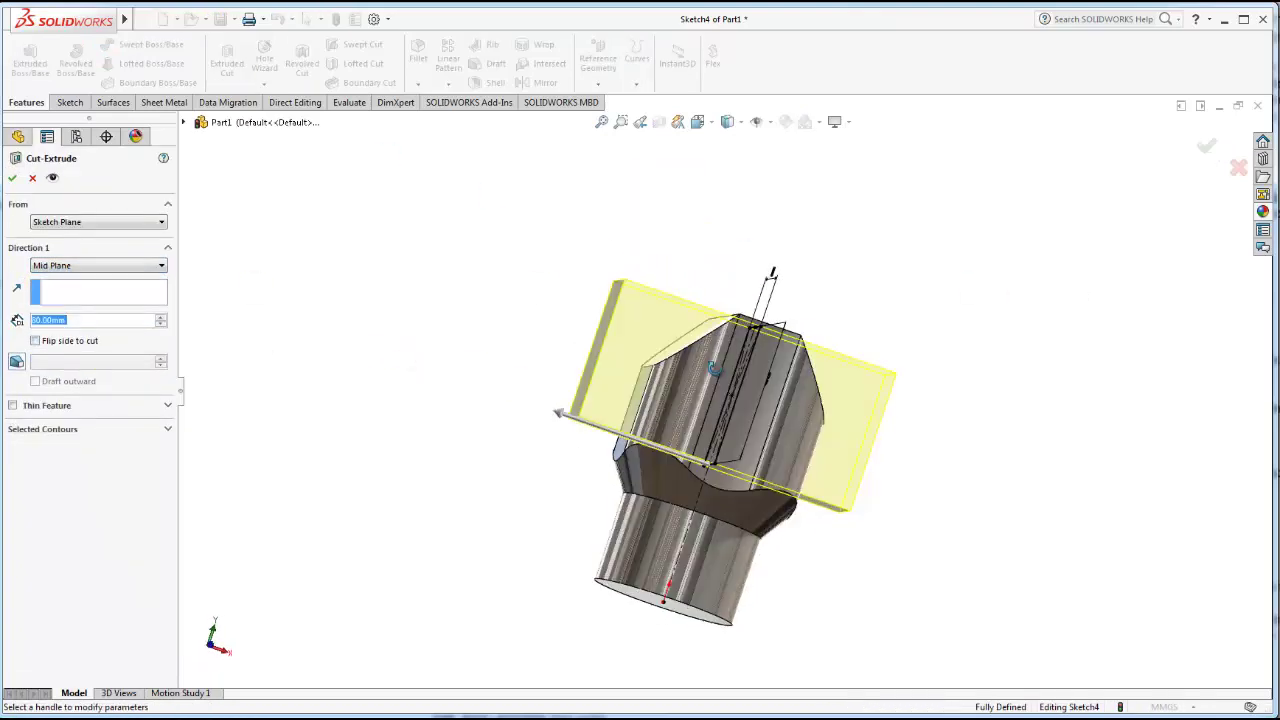
left_click(13, 180)
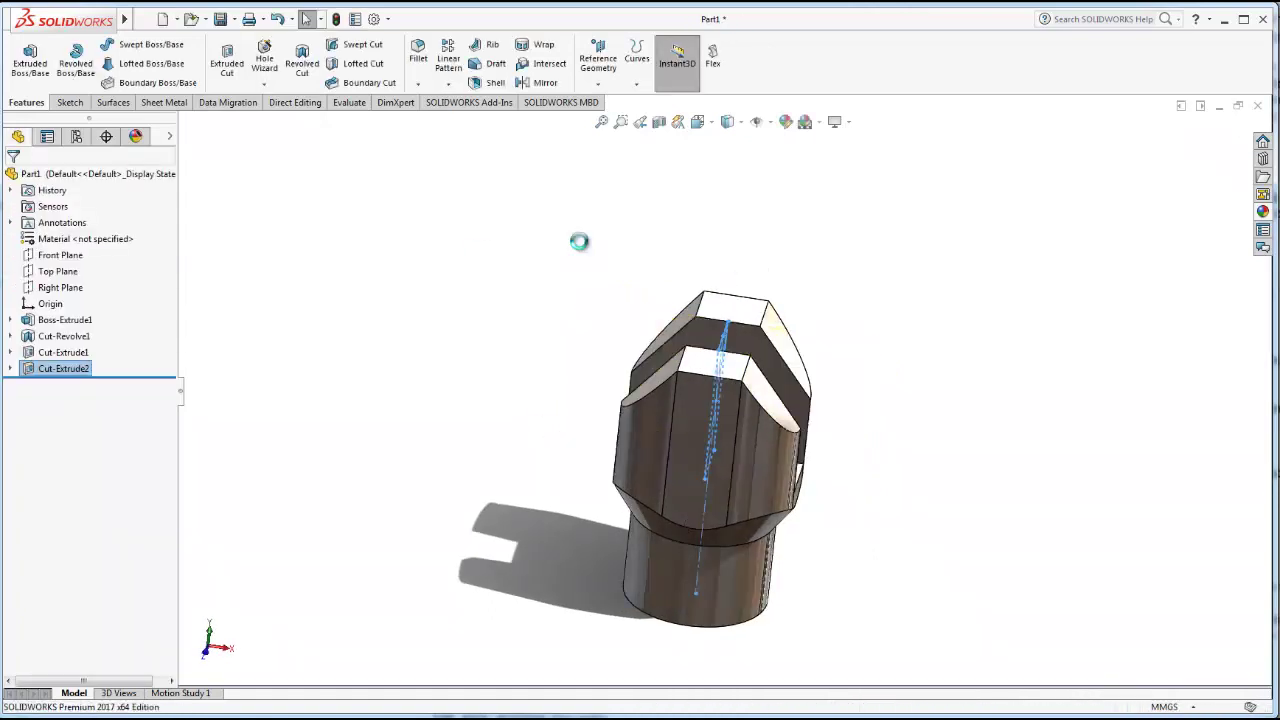
mouse_move(737, 366)
middle_mouse_down()
mouse_move(595, 403)
mouse_move(771, 294)
mouse_move(869, 369)
mouse_move(814, 449)
mouse_move(718, 485)
mouse_move(651, 462)
mouse_move(657, 481)
mouse_move(662, 462)
middle_mouse_up()
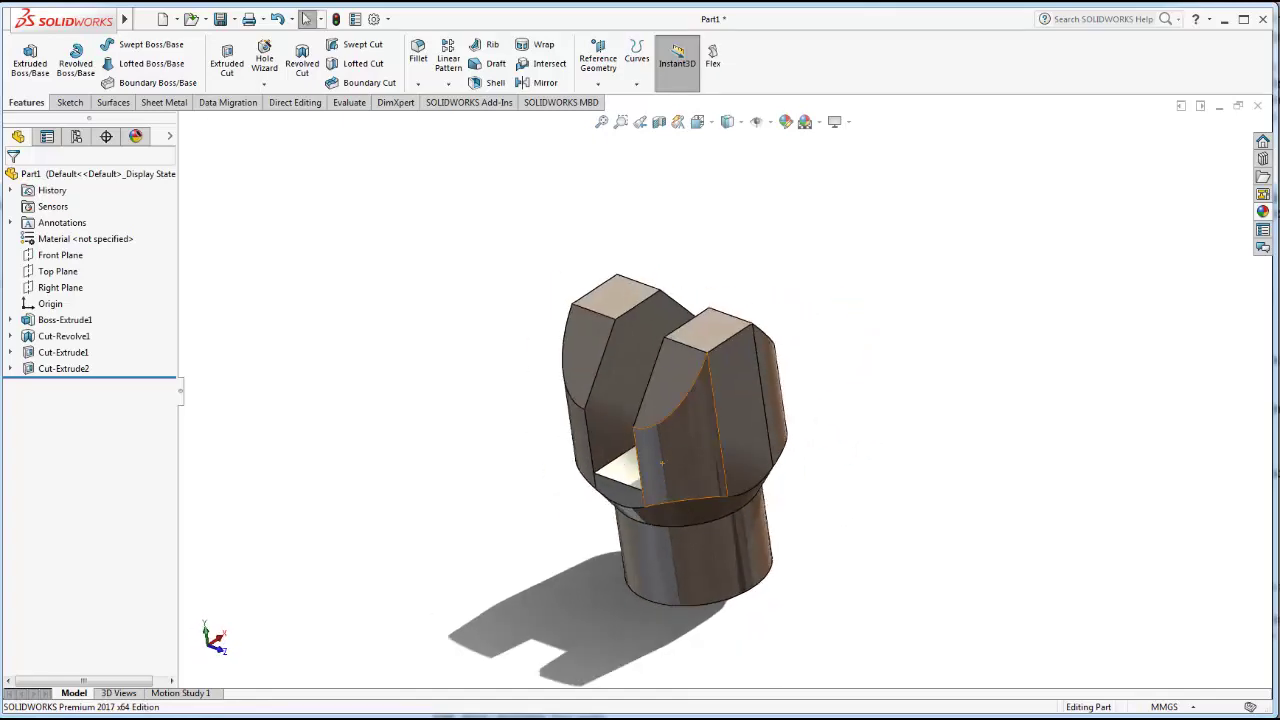
left_click(752, 494)
left_click(910, 562)
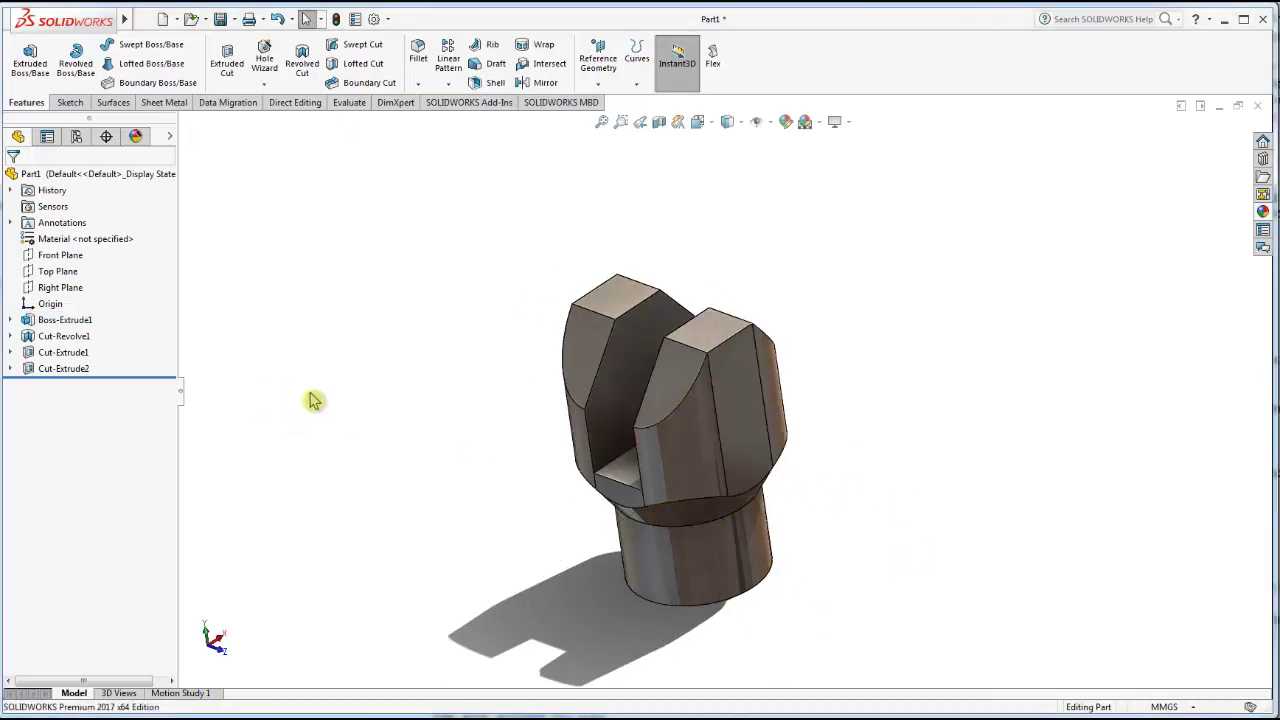
Start a sketch on the Front Plane with a vertical centreline and a circle on it near the top.
left_click(62, 256)
left_click(144, 247)
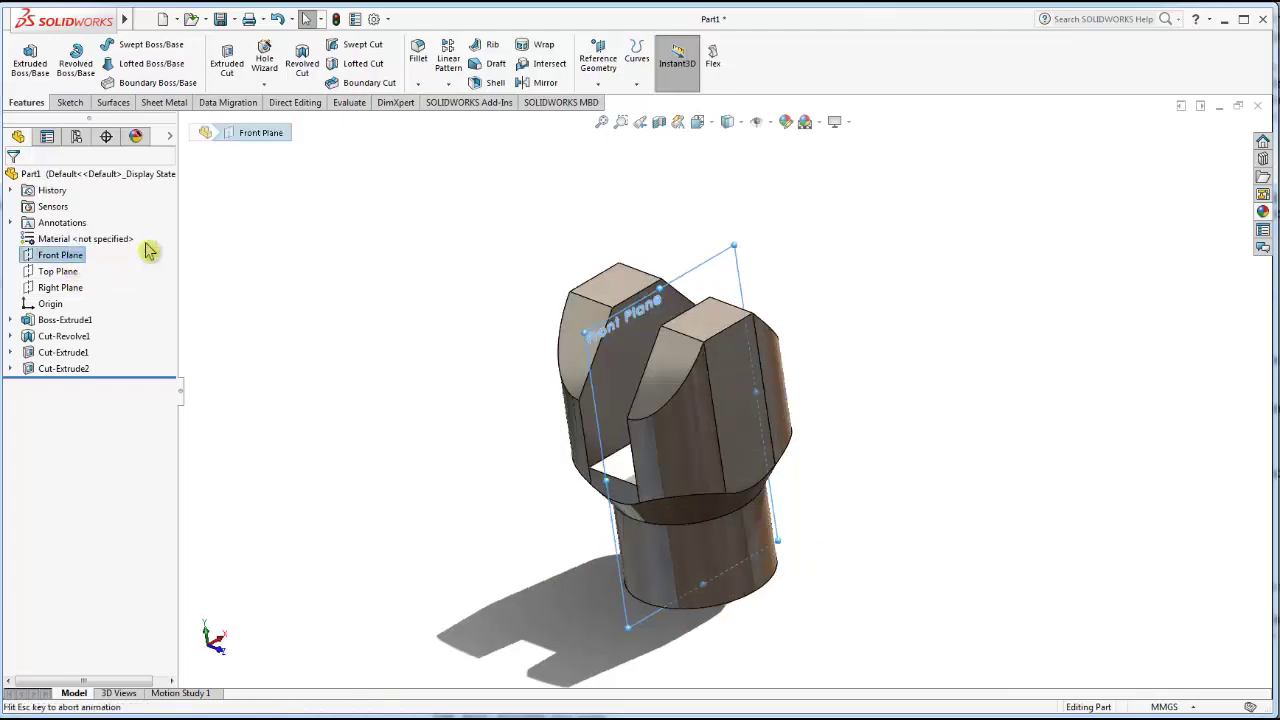
right_click(88, 260)
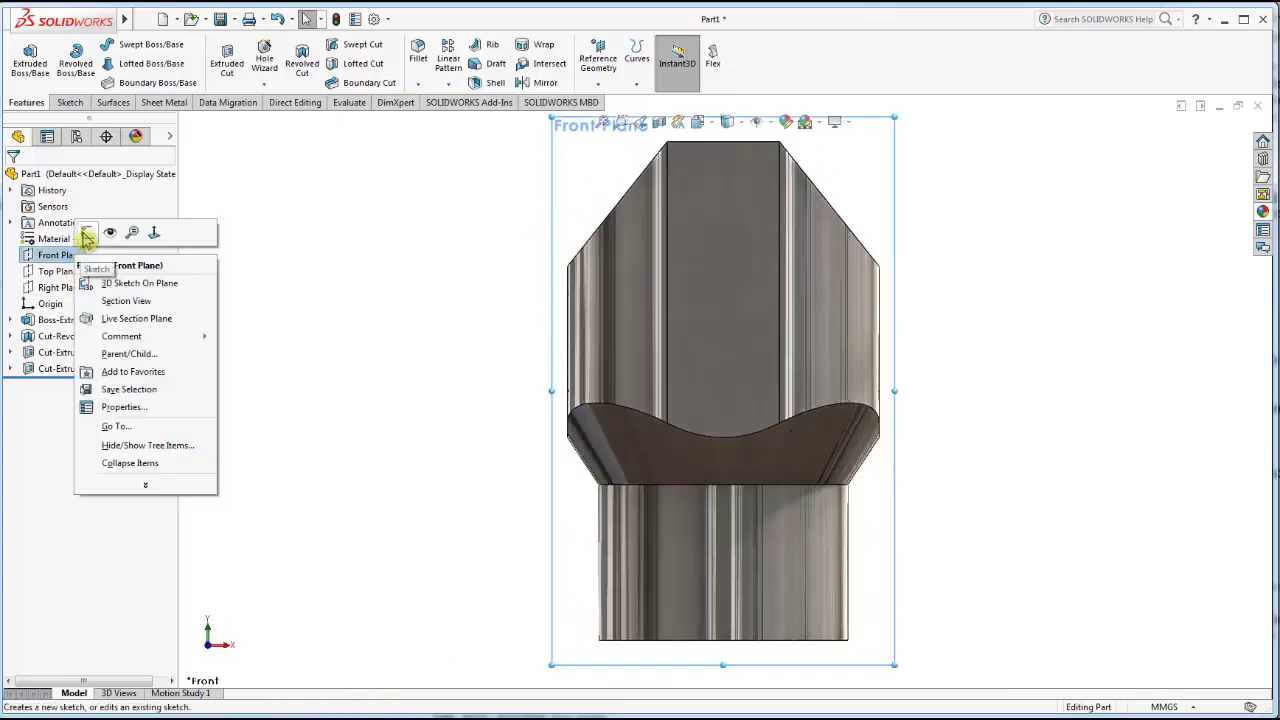
left_click(86, 229)
left_click(128, 46)
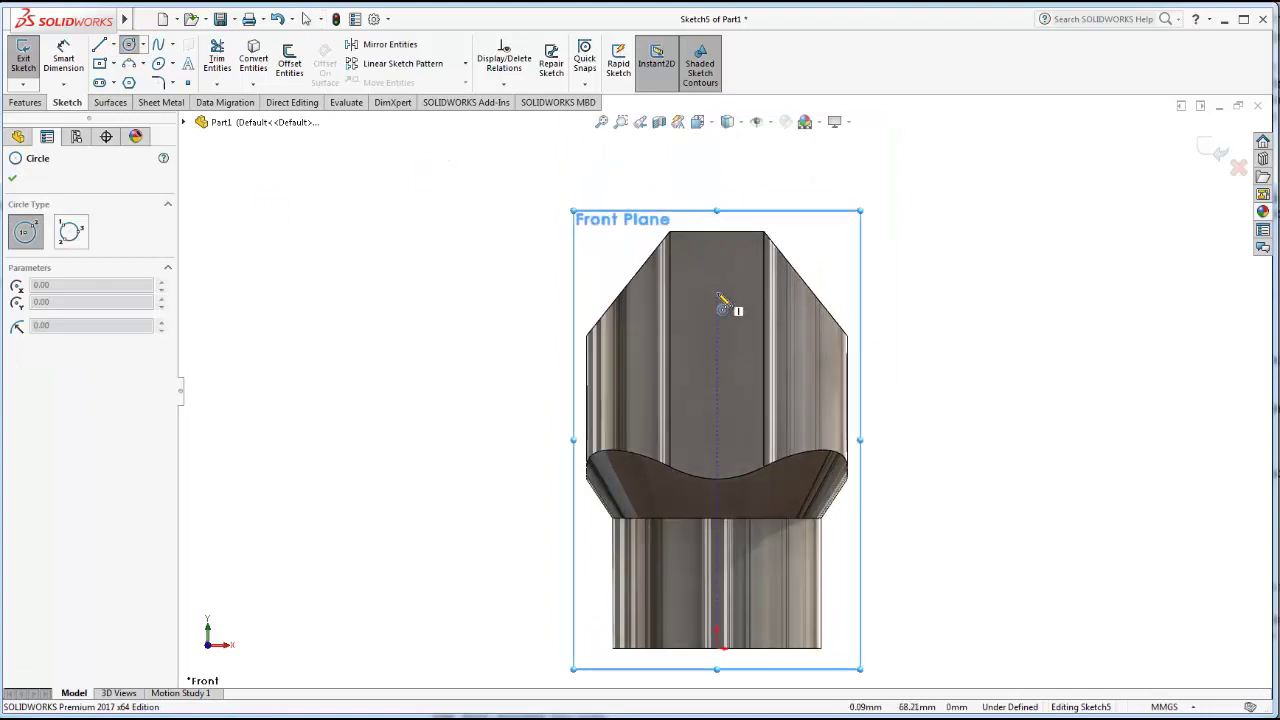
left_click(110, 45)
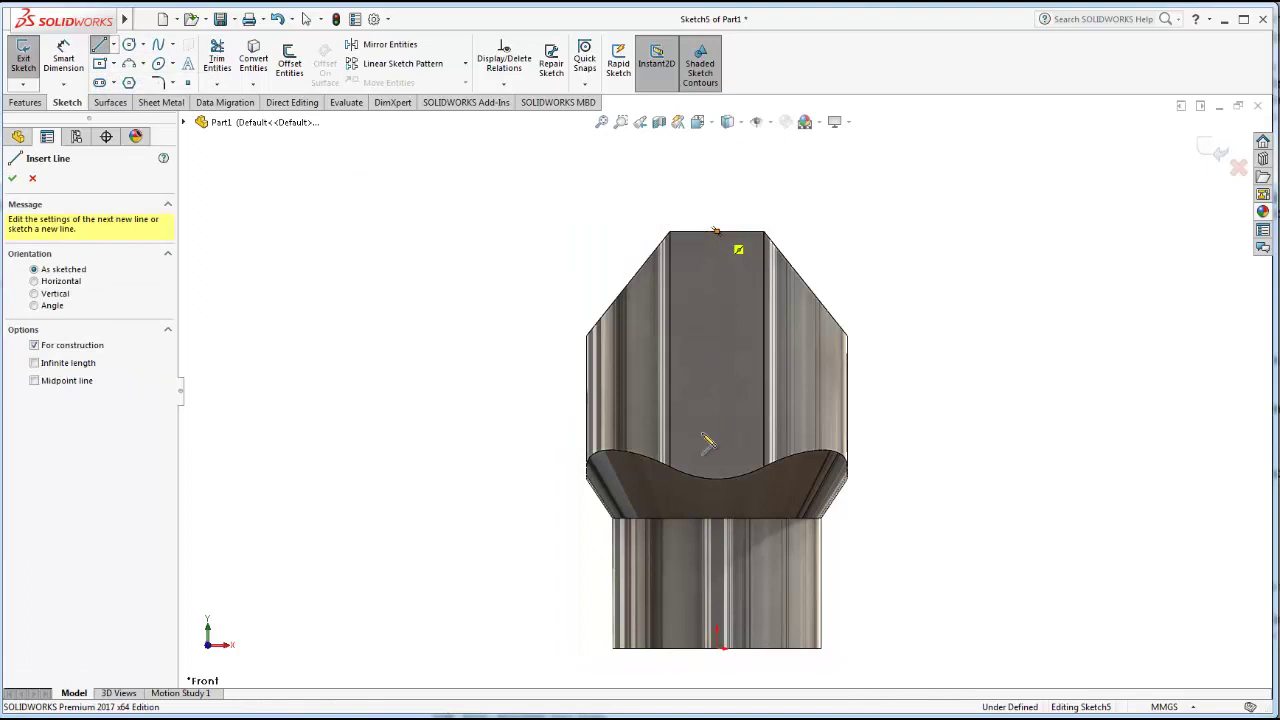
left_click(716, 231)
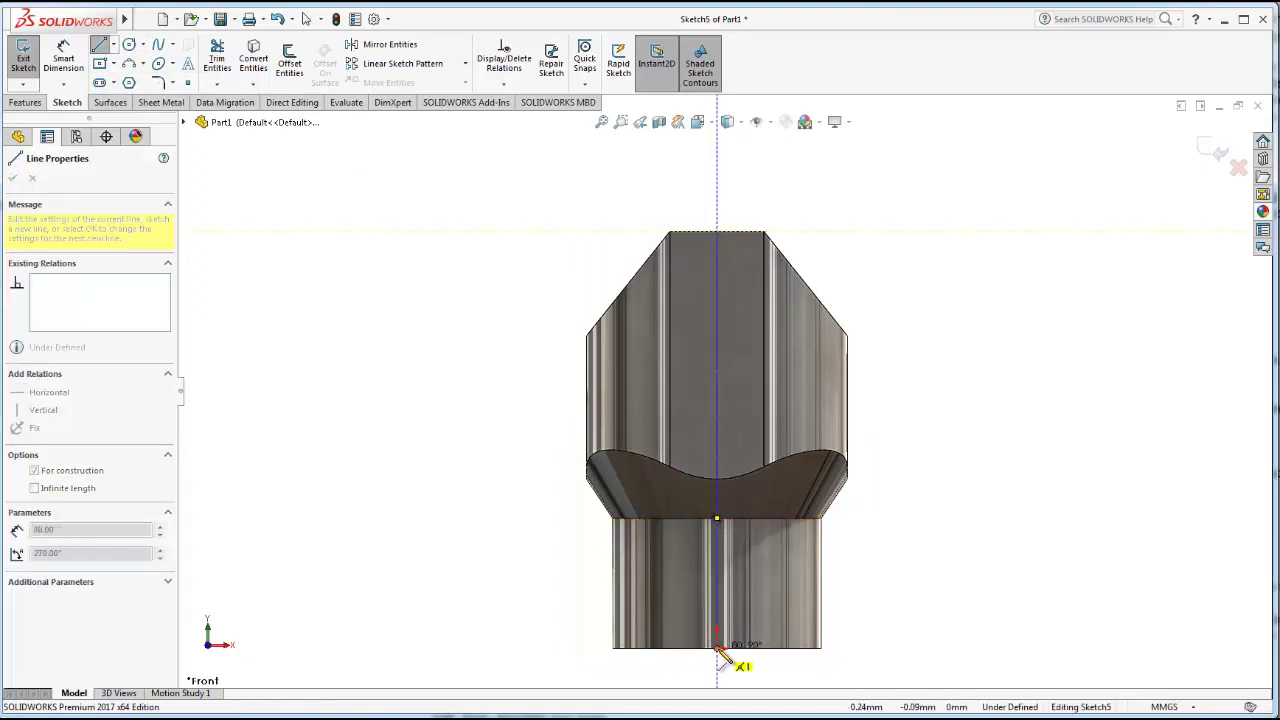
left_click(716, 648)
left_click(130, 45)
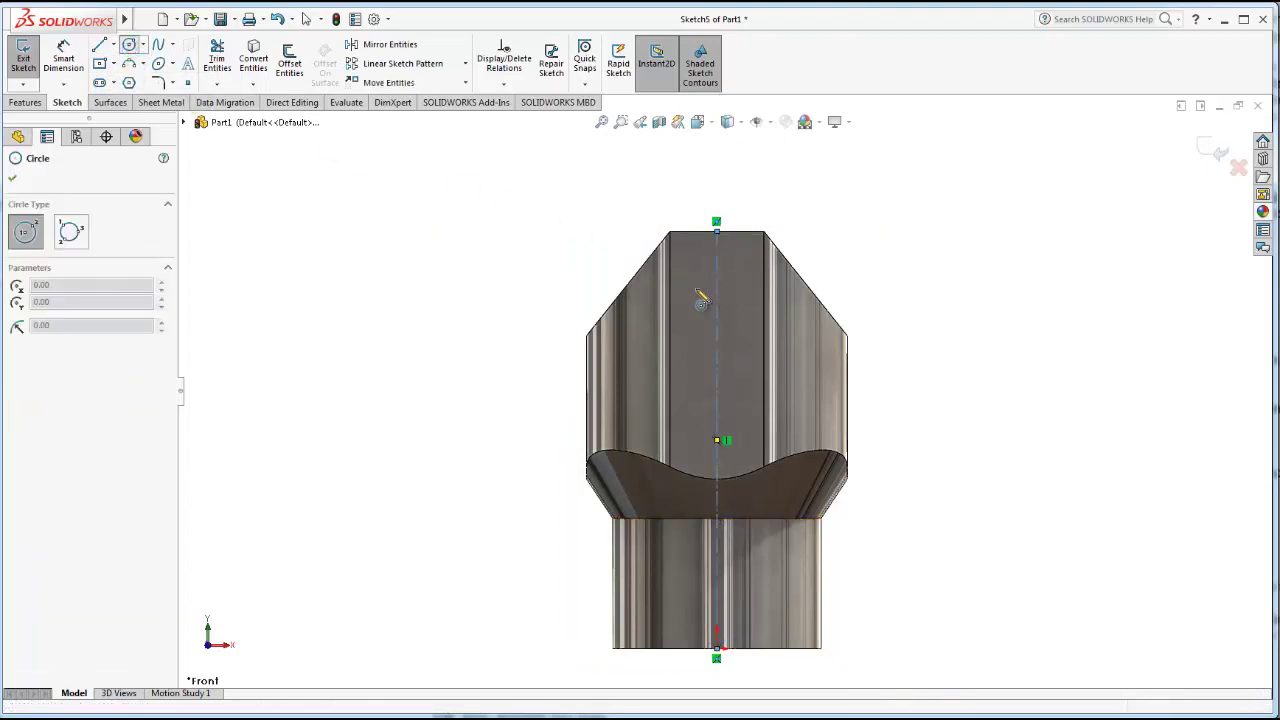
left_click(717, 282)
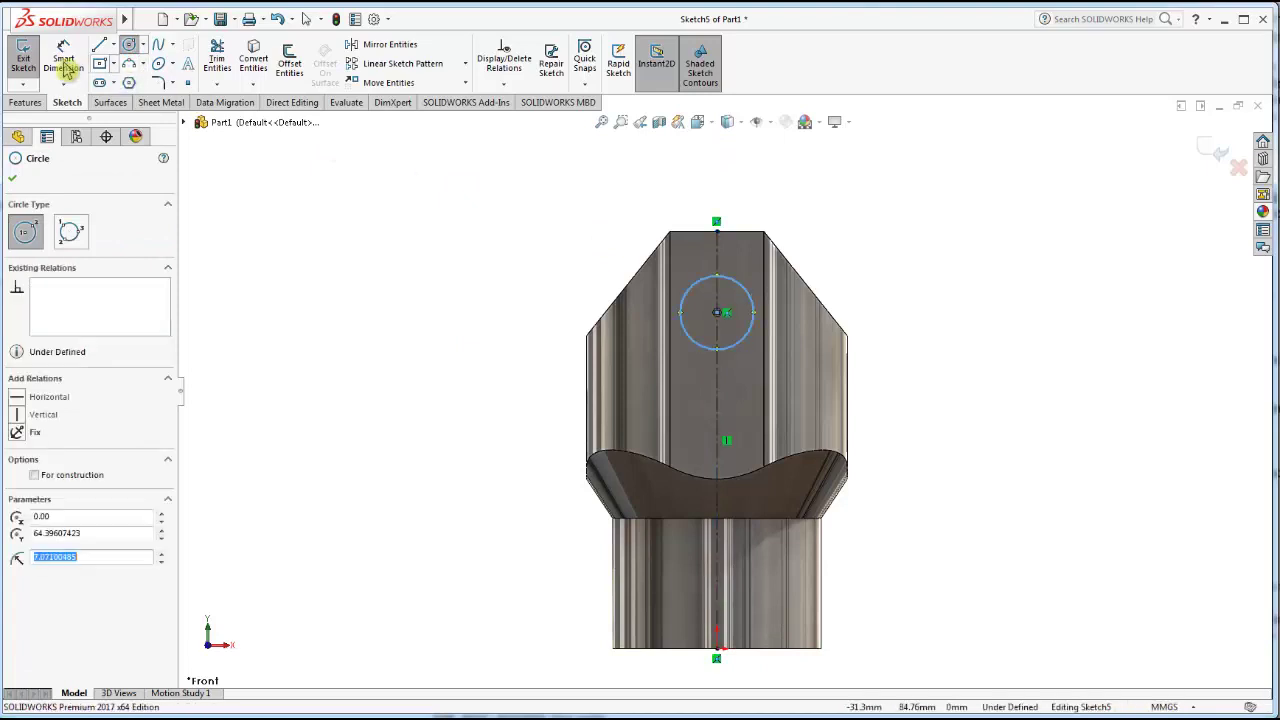
Dimension the circle to Ø16.5 mm and 13.5 mm below the top edge.
left_click(63, 62)
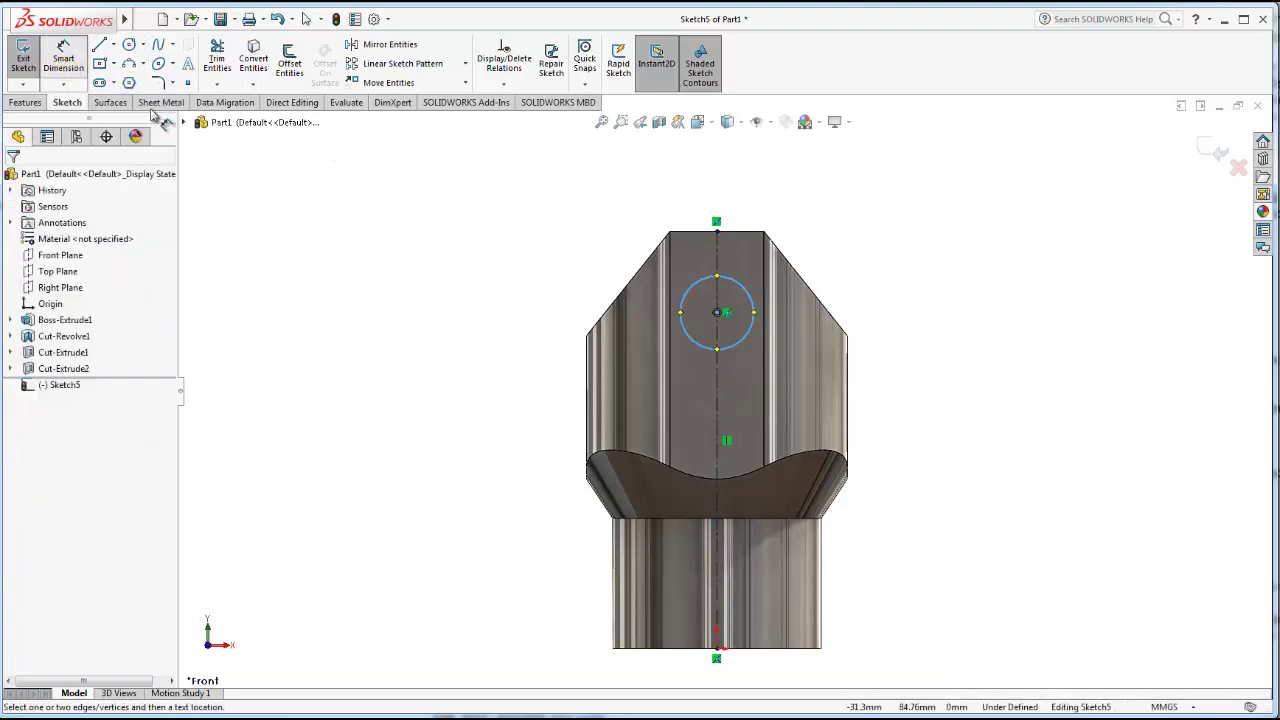
left_click(750, 292)
left_click(894, 266)
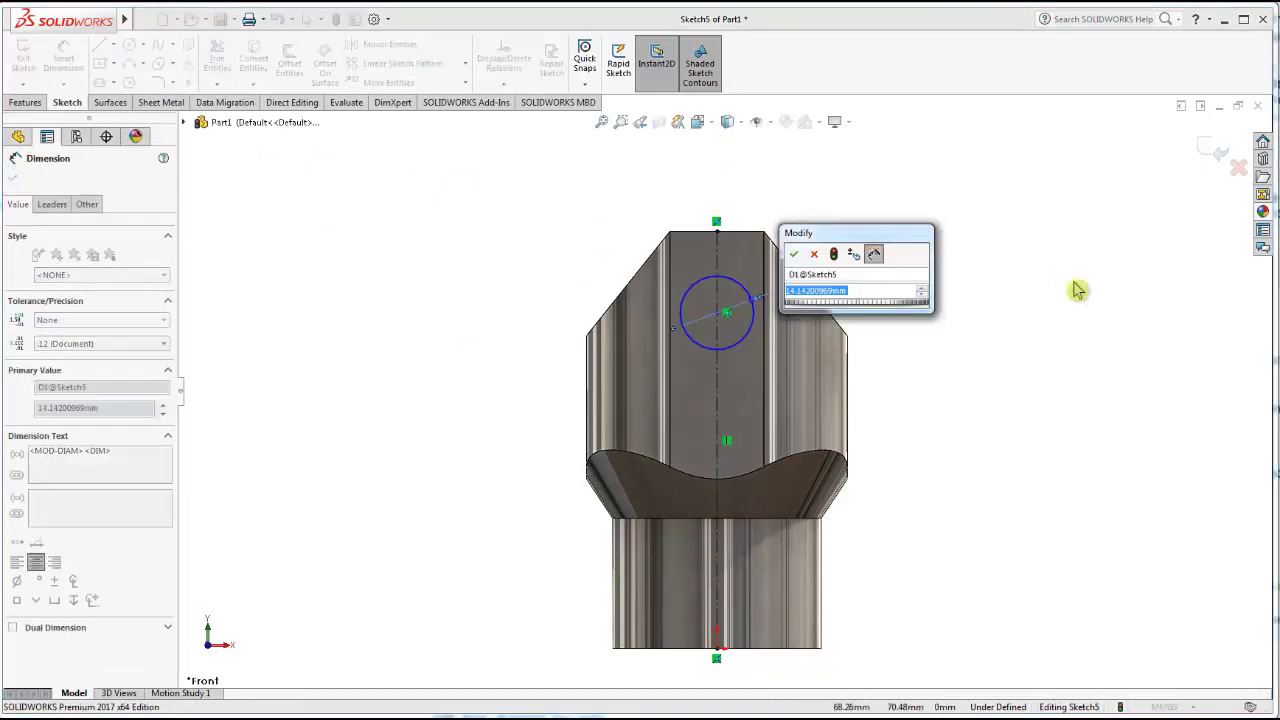
type(".5")
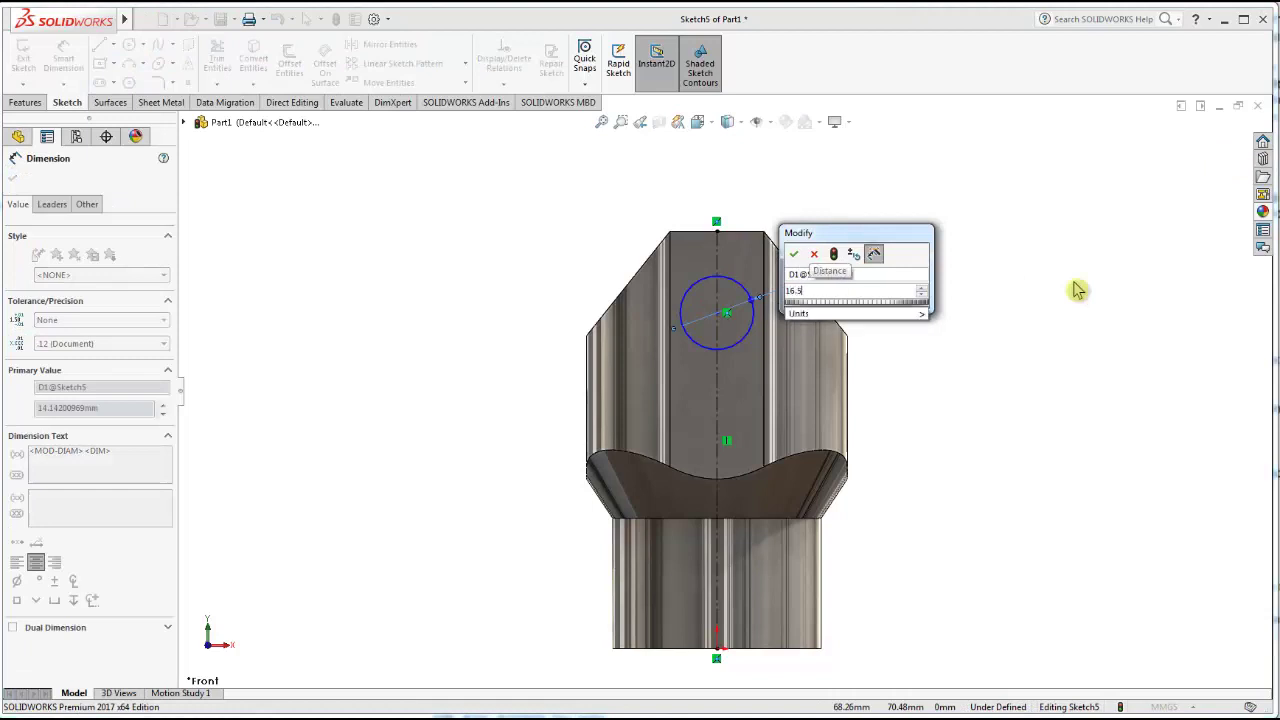
left_click(793, 253)
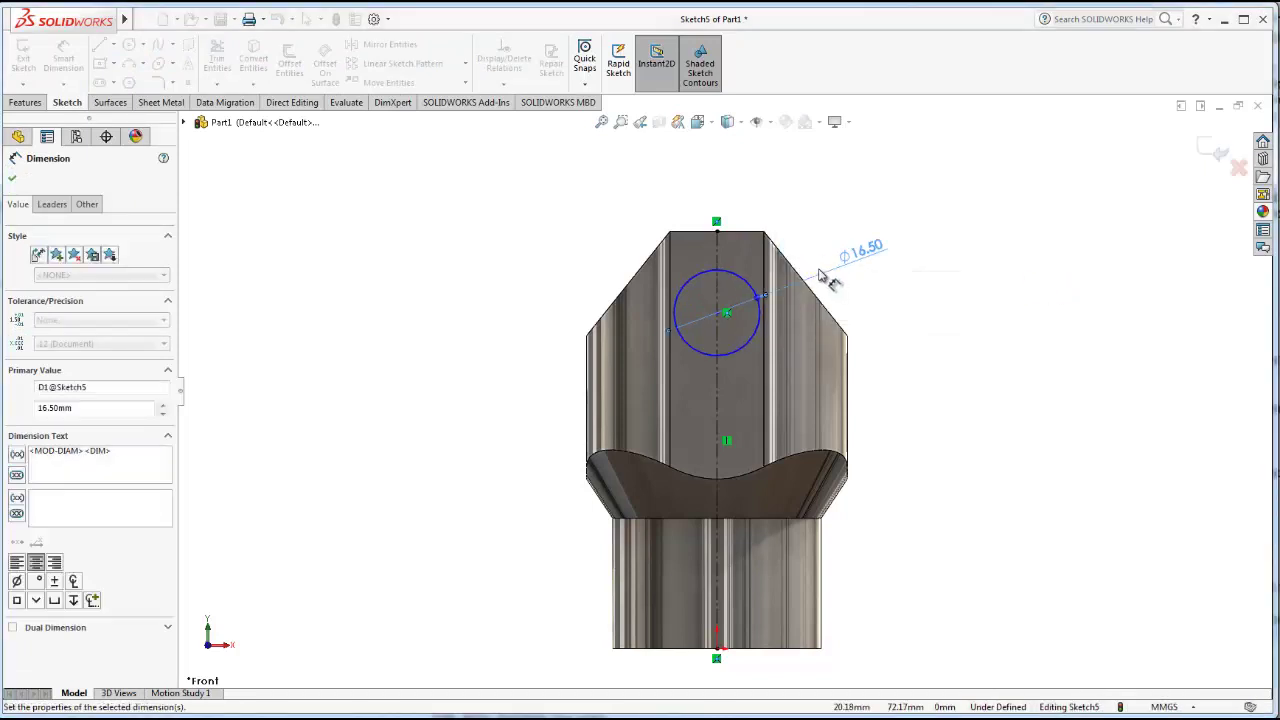
left_click(728, 282)
left_click(700, 232)
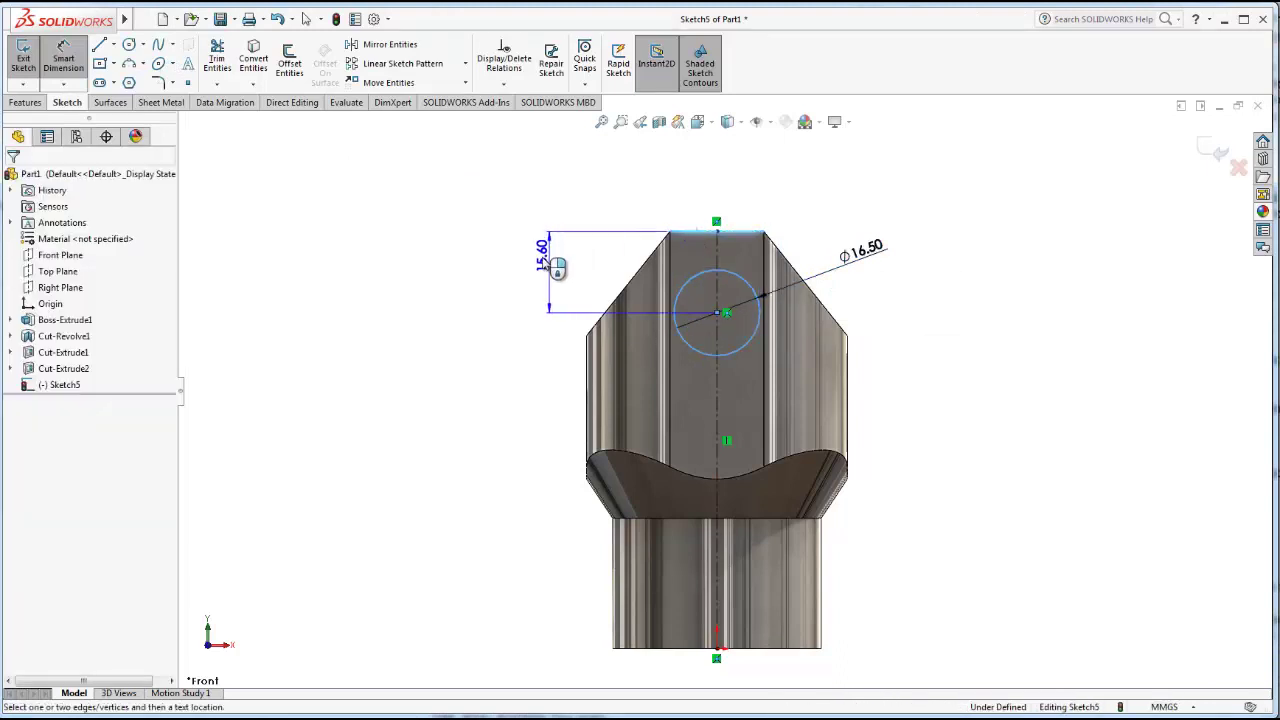
left_click(557, 268)
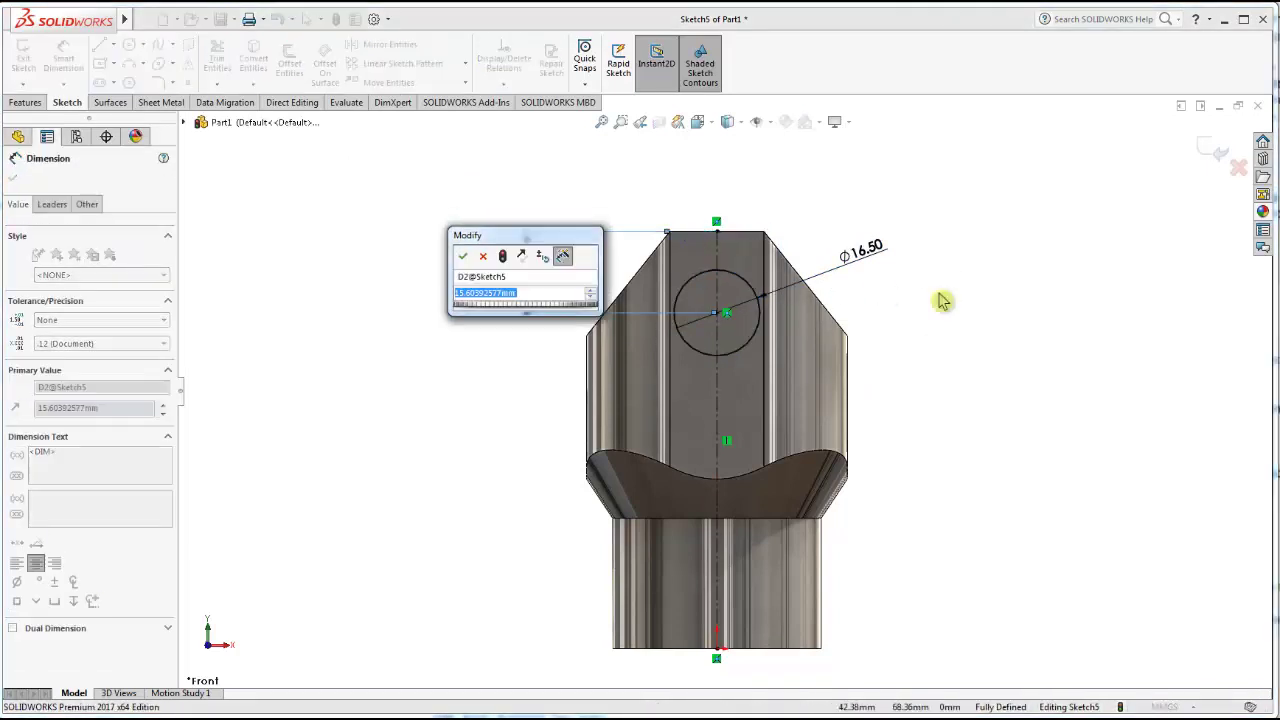
type("13.5")
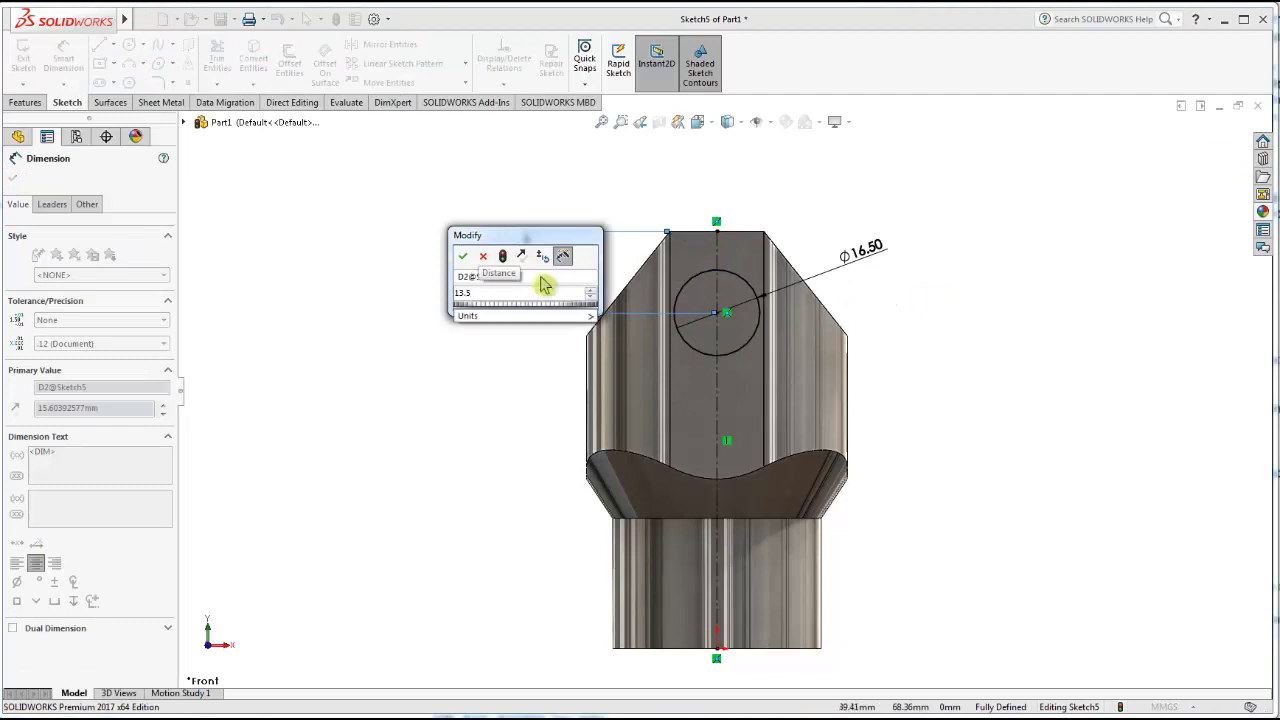
left_click(463, 260)
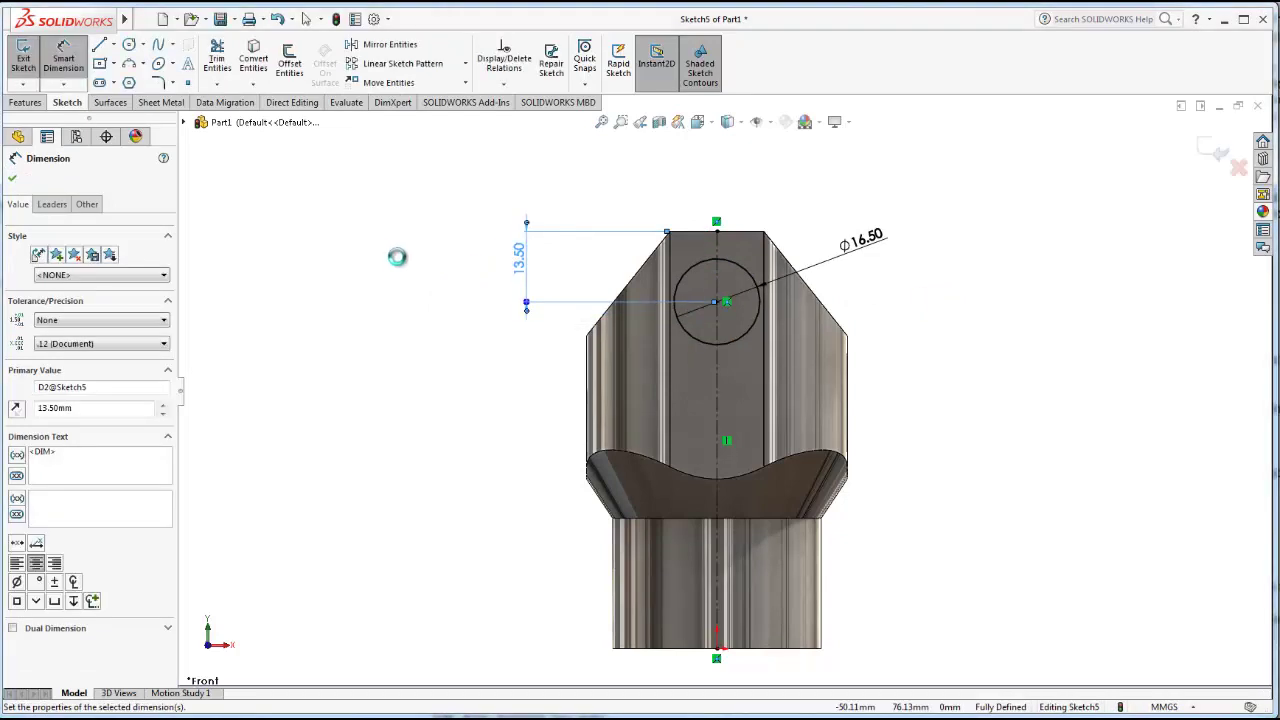
key("Escape")
scroll(716, 420, "up", 2)
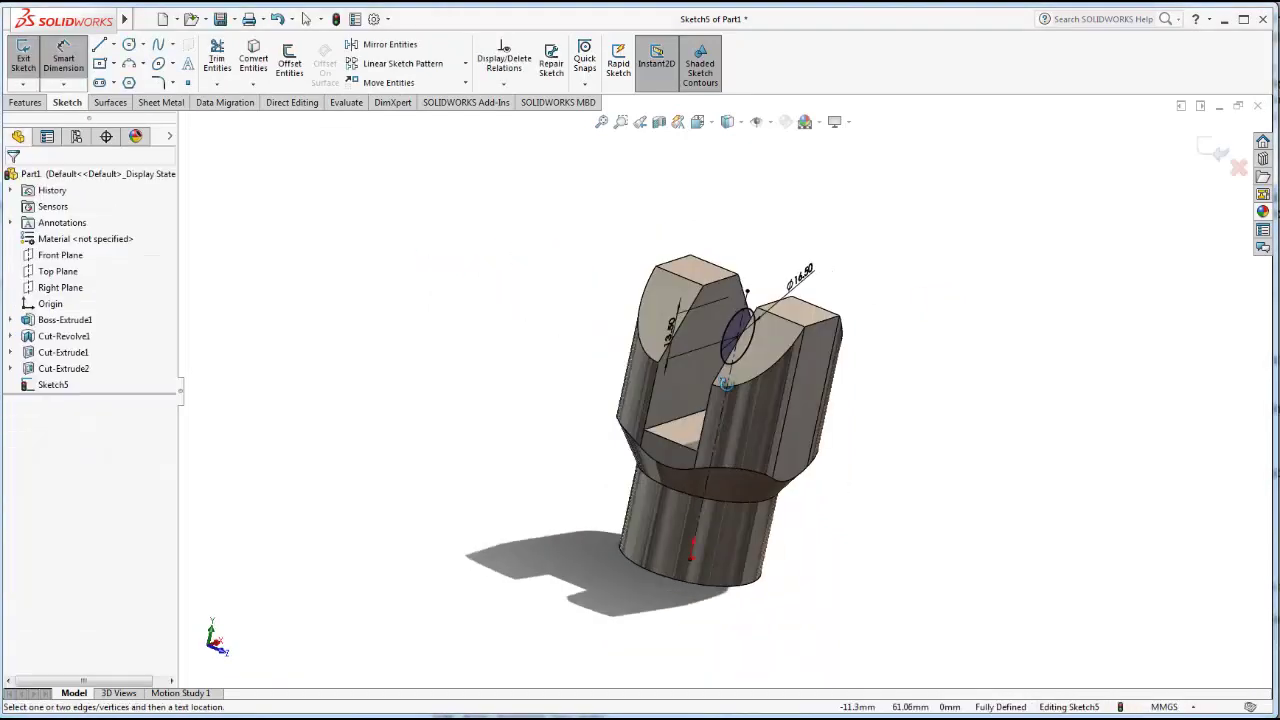
middle_click_drag(660, 420, 716, 398)
left_click(26, 102)
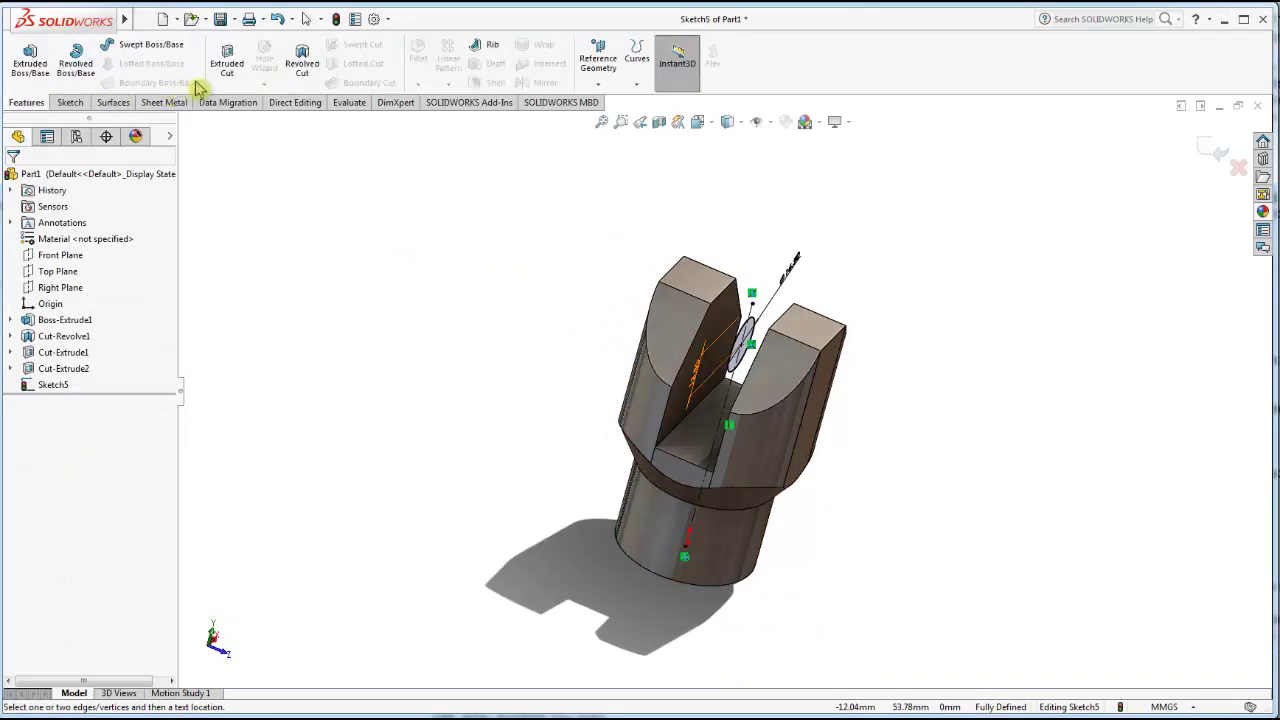
Extrude-cut the Ø16.50 circle Mid Plane through both prongs to bore the cross holes.
left_click(230, 68)
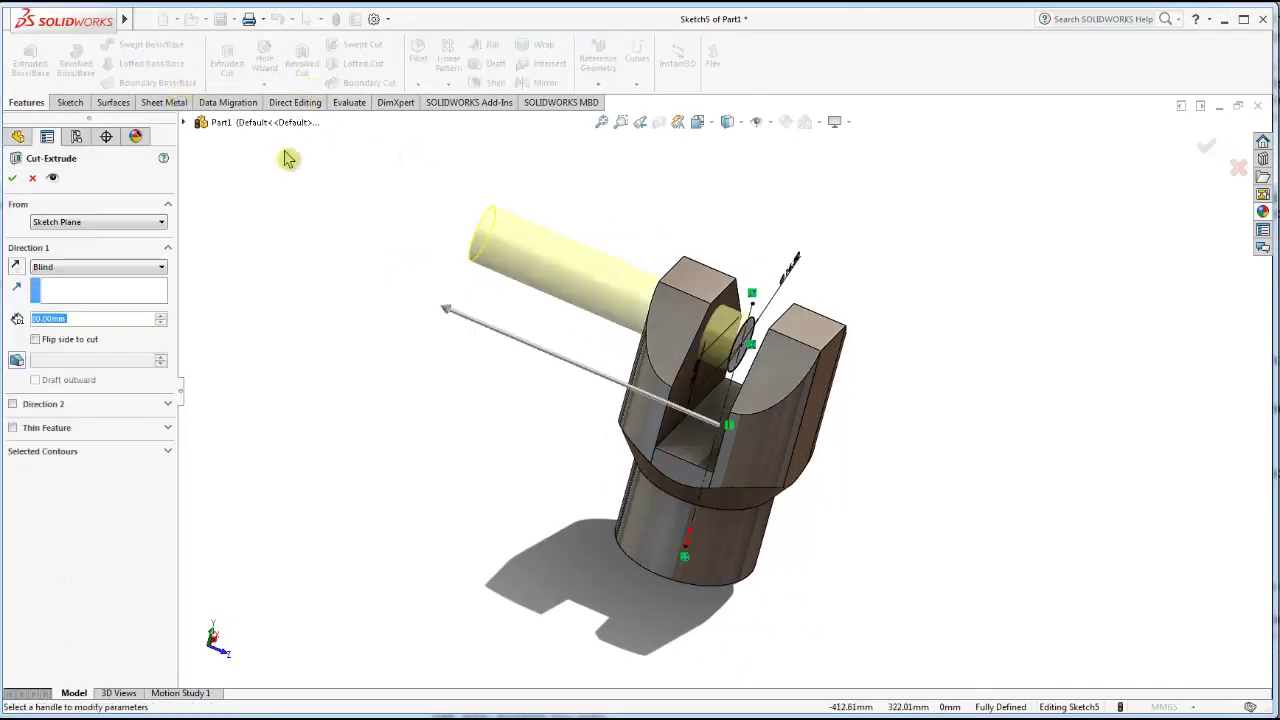
left_click(82, 267)
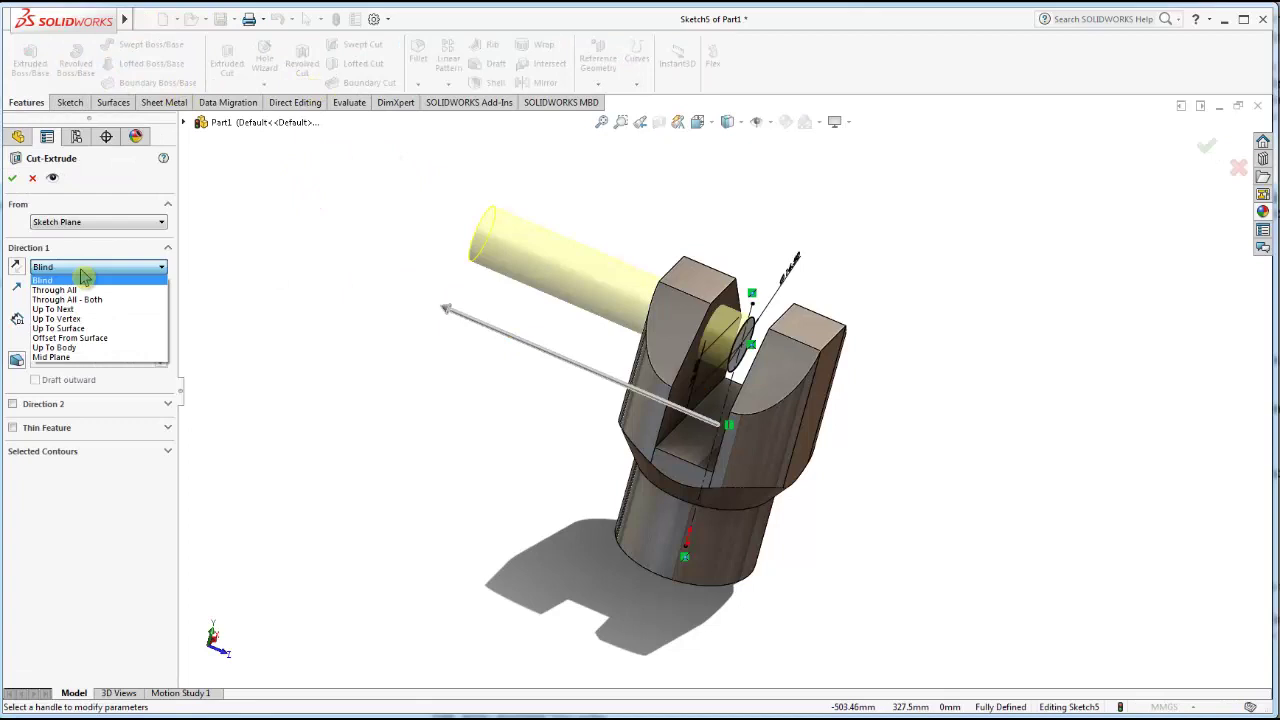
left_click(90, 364)
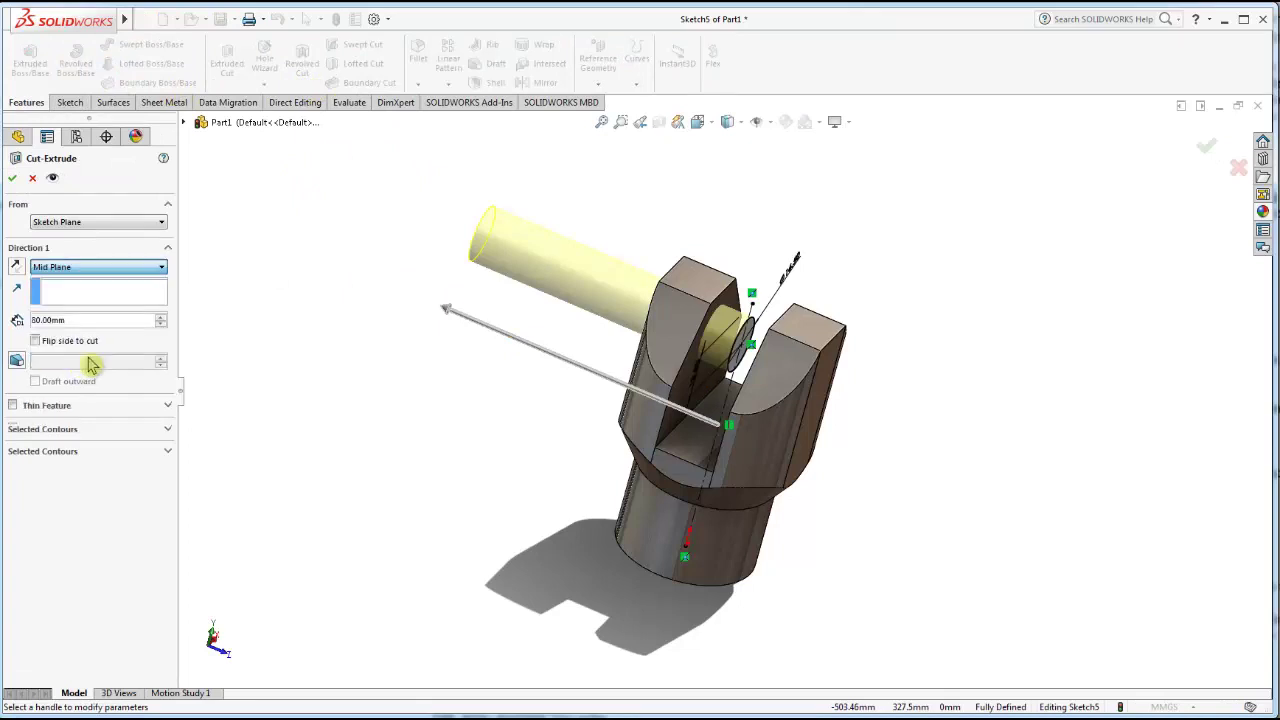
left_click(18, 178)
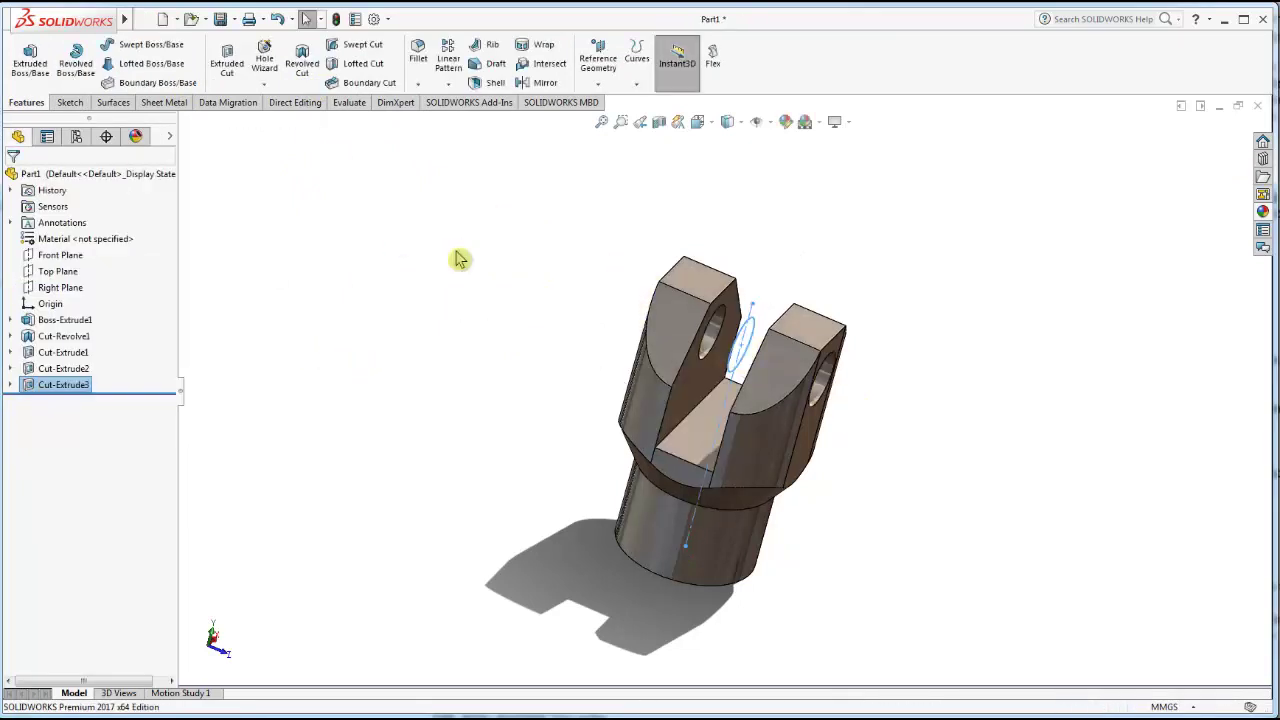
mouse_move(523, 317)
middle_mouse_down()
mouse_move(549, 421)
mouse_move(705, 475)
middle_mouse_up()
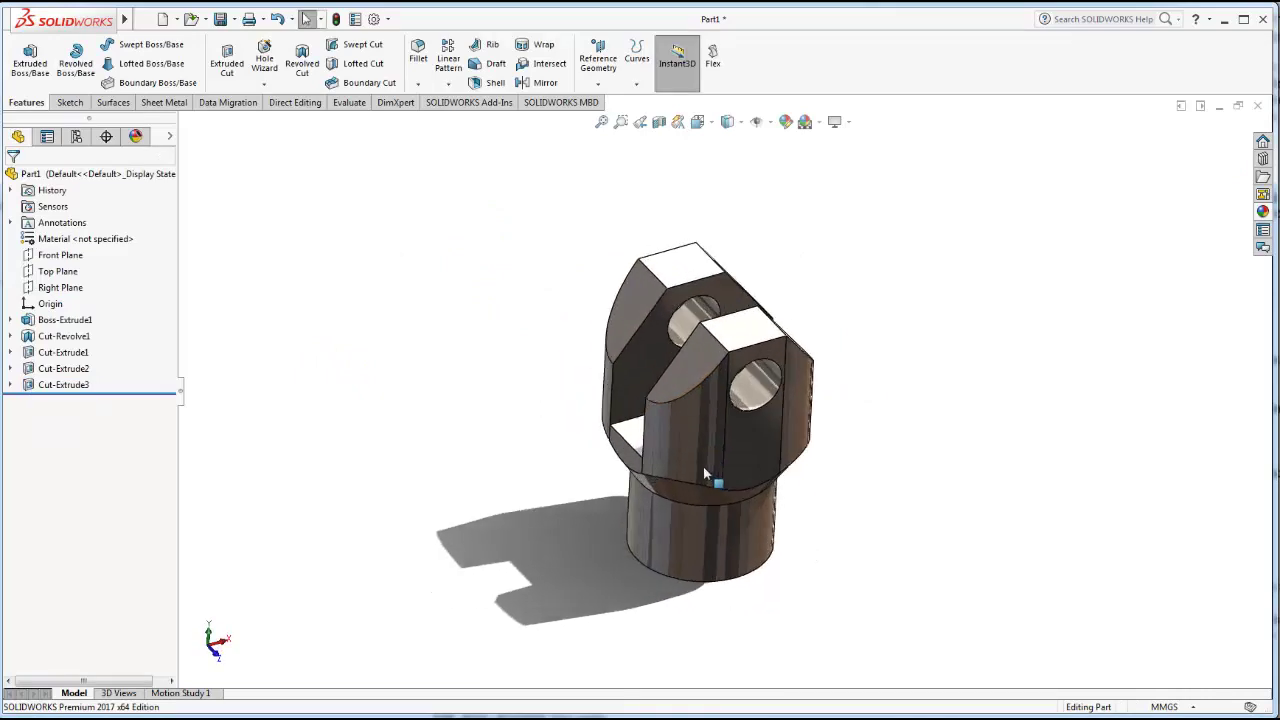
middle_click_drag(705, 478, 1123, 589)
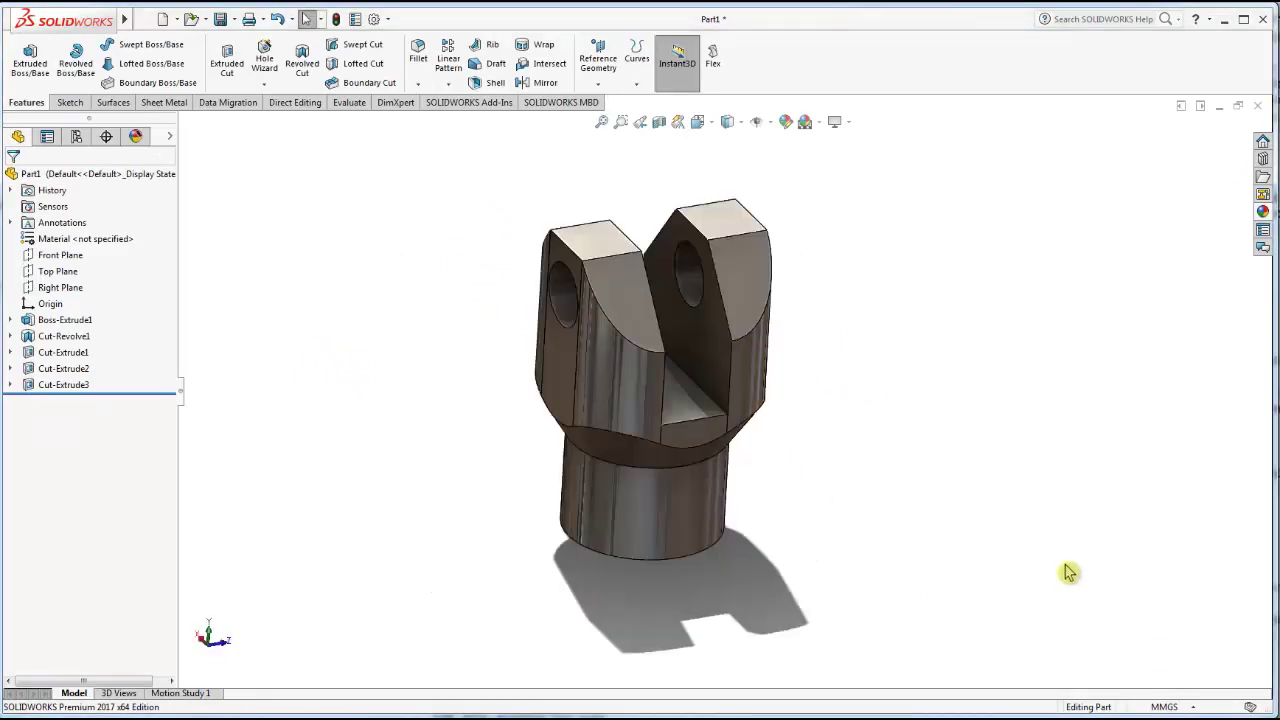
Start a Hole Wizard ISO tapped hole with size M20x2.0.
left_click(264, 85)
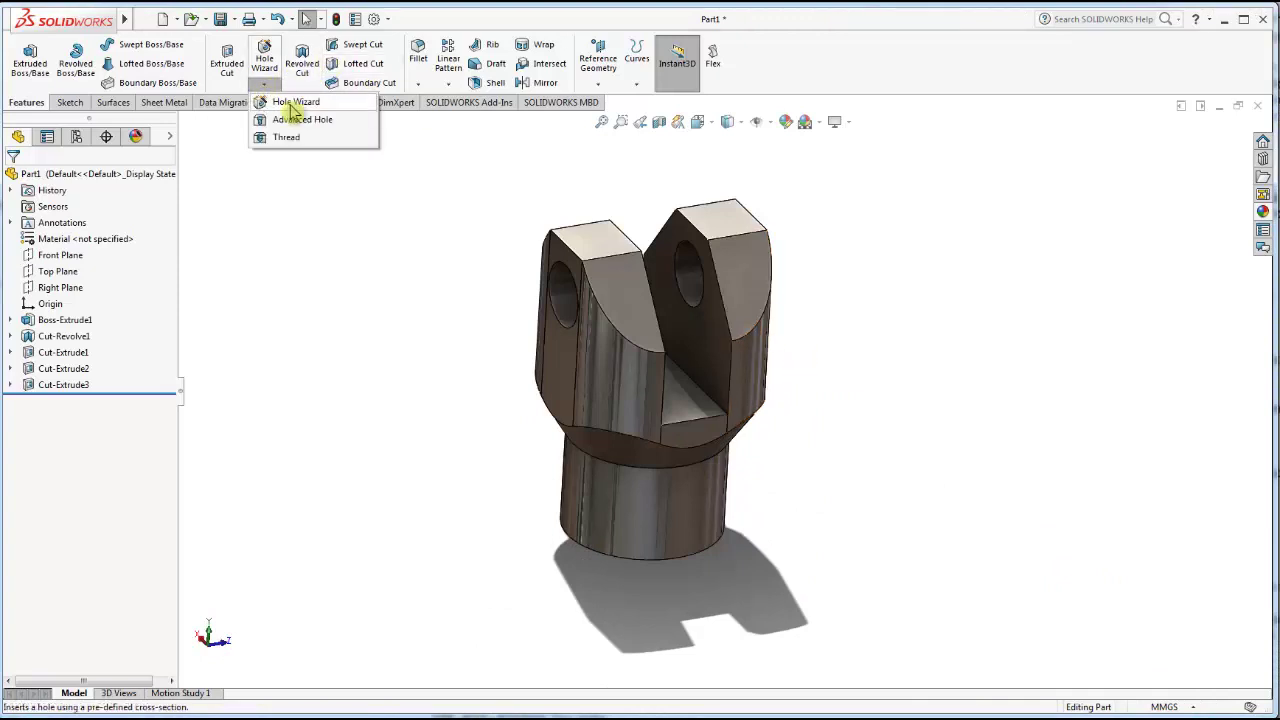
left_click(291, 104)
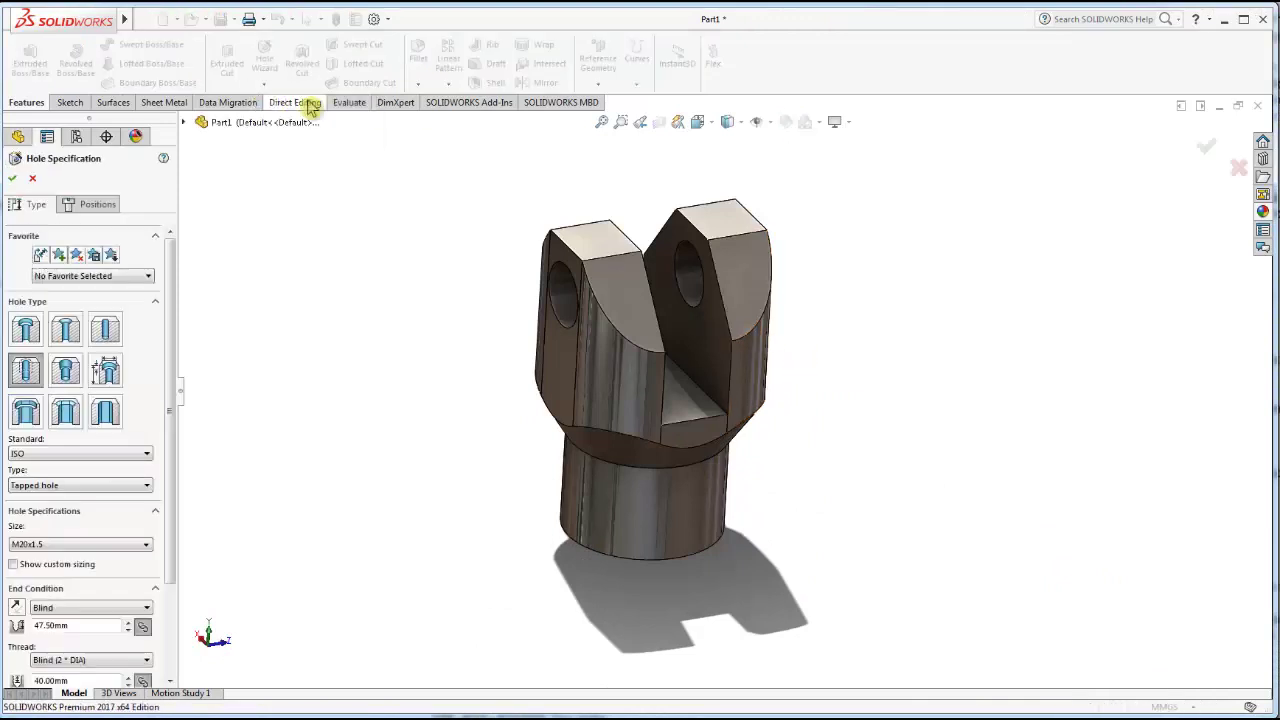
left_click(62, 489)
left_click(60, 460)
left_click(54, 456)
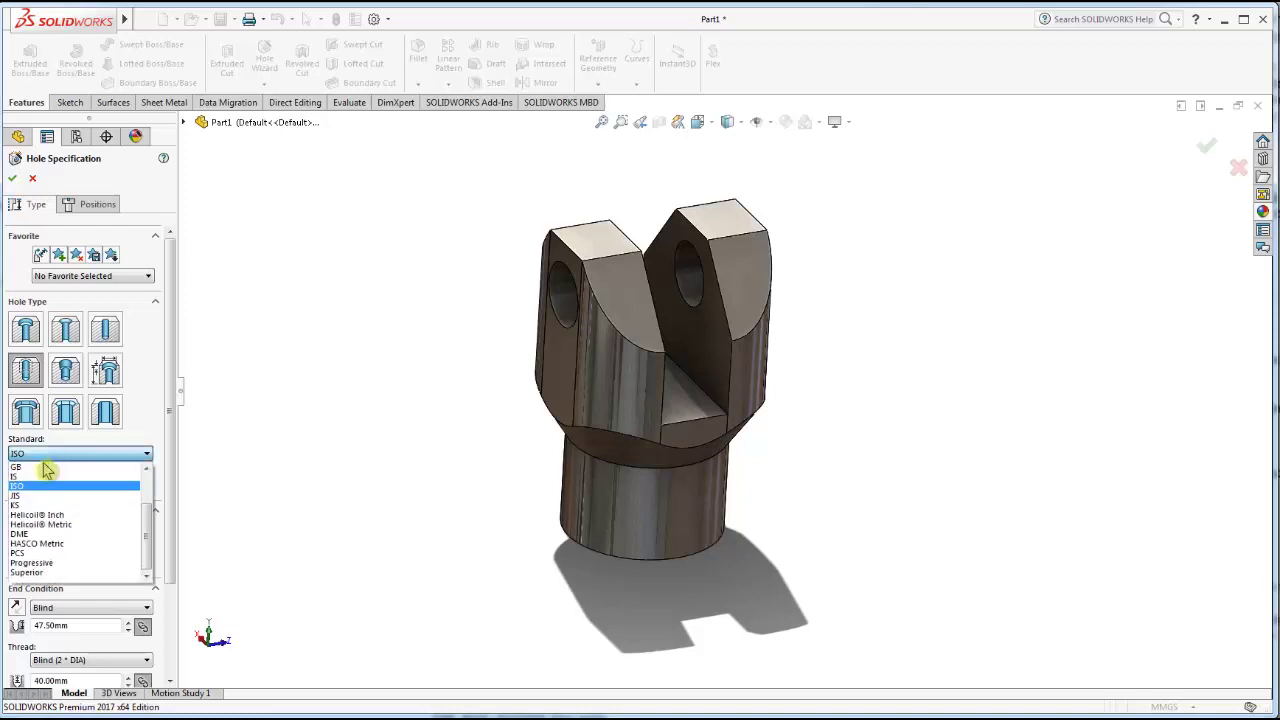
left_click(42, 488)
left_click(42, 488)
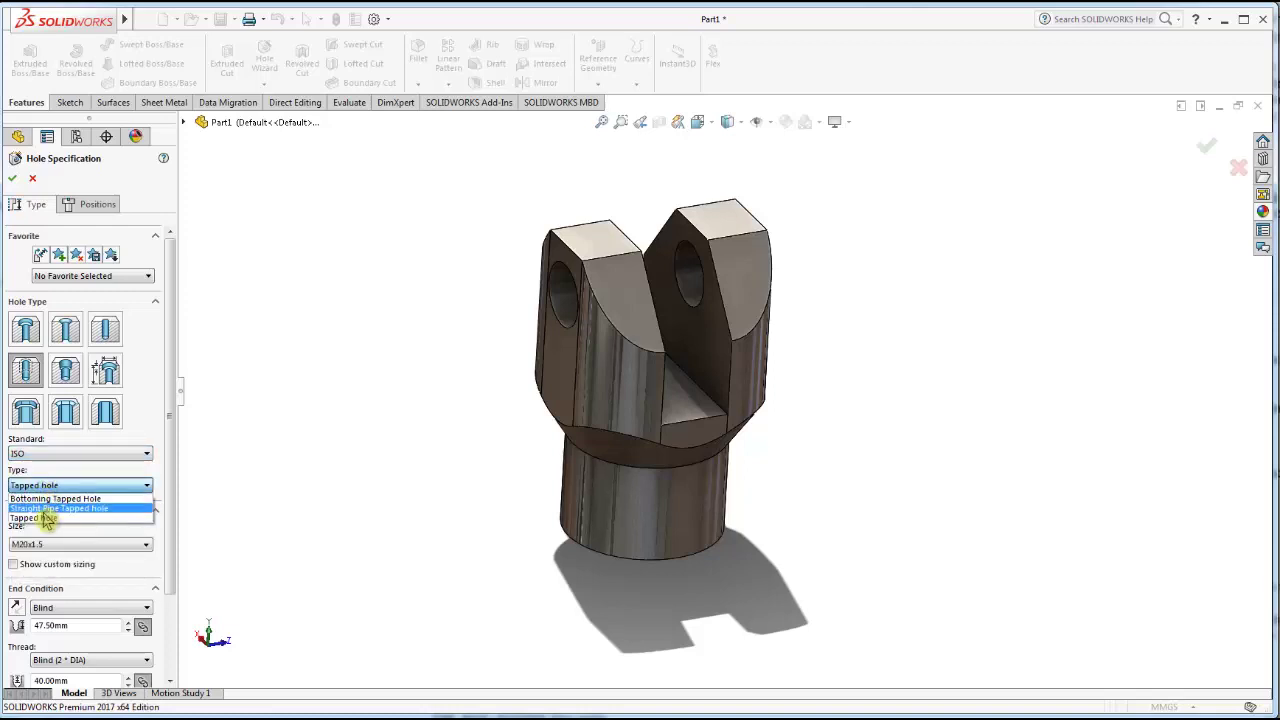
left_click(52, 546)
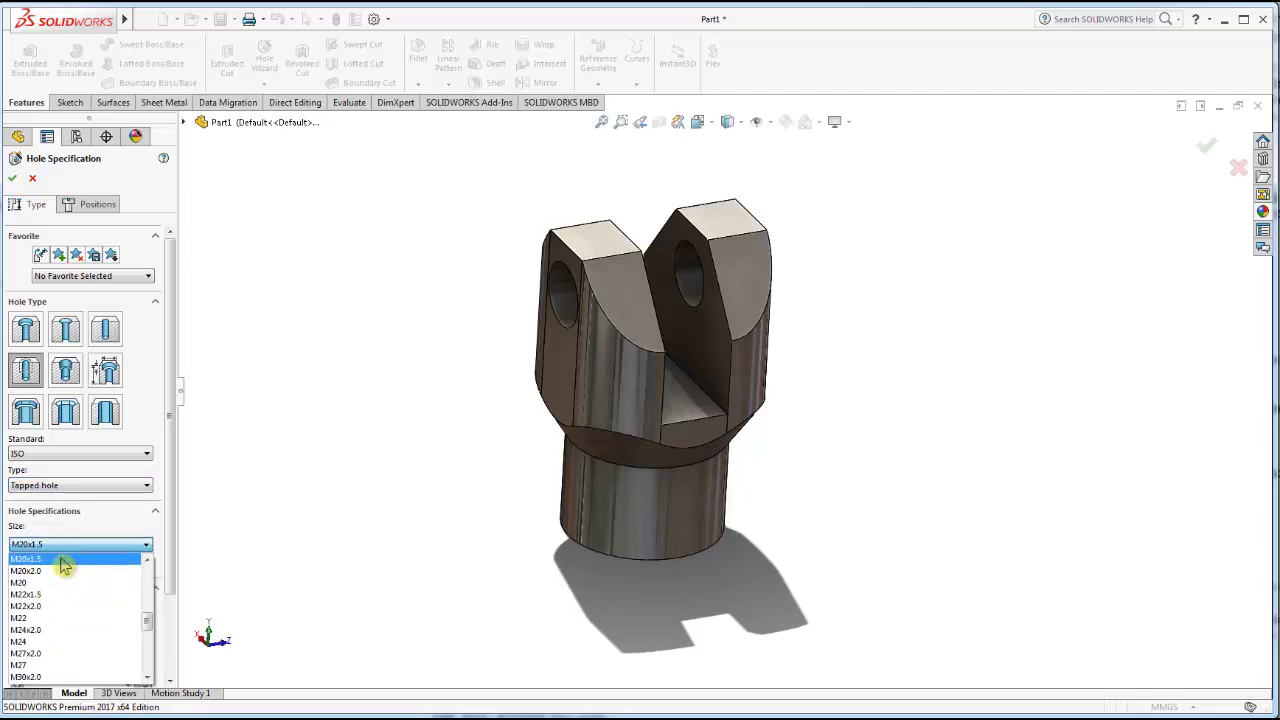
scroll(63, 566, "up", 1)
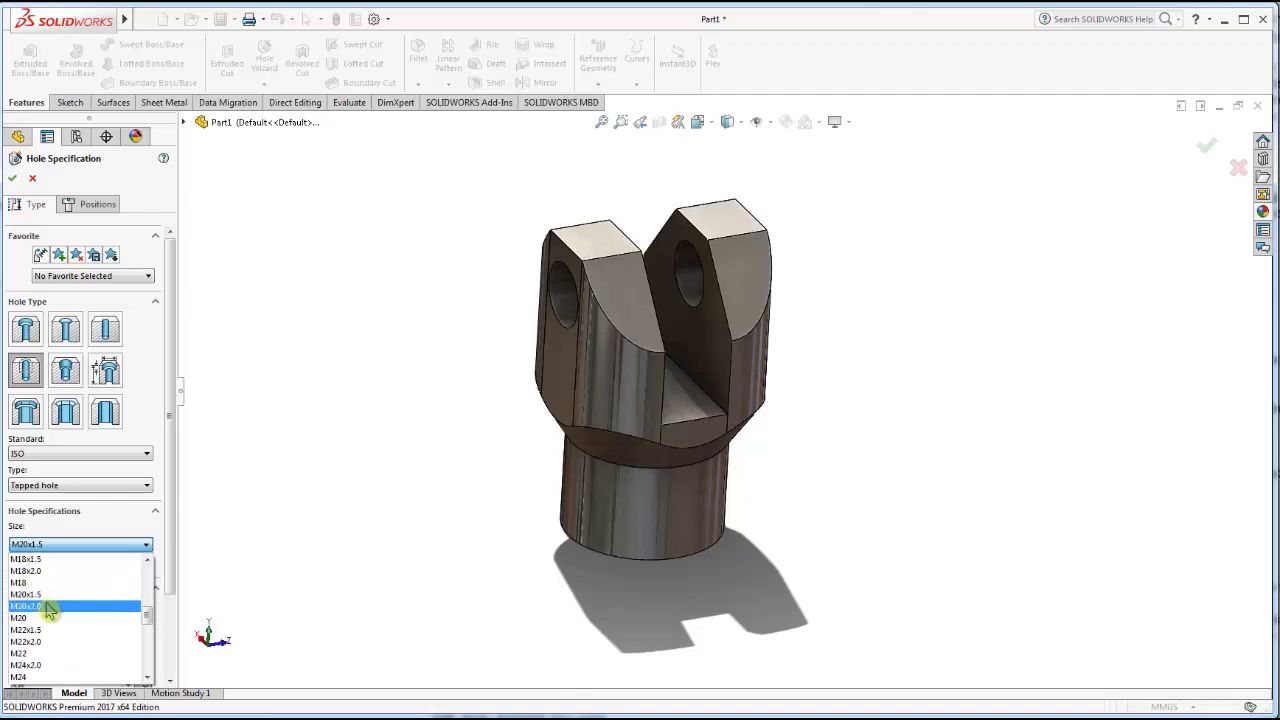
left_click(48, 607)
Make the hole Blind 50 mm deep with a 40 mm cosmetic thread.
scroll(167, 506, "down", 1)
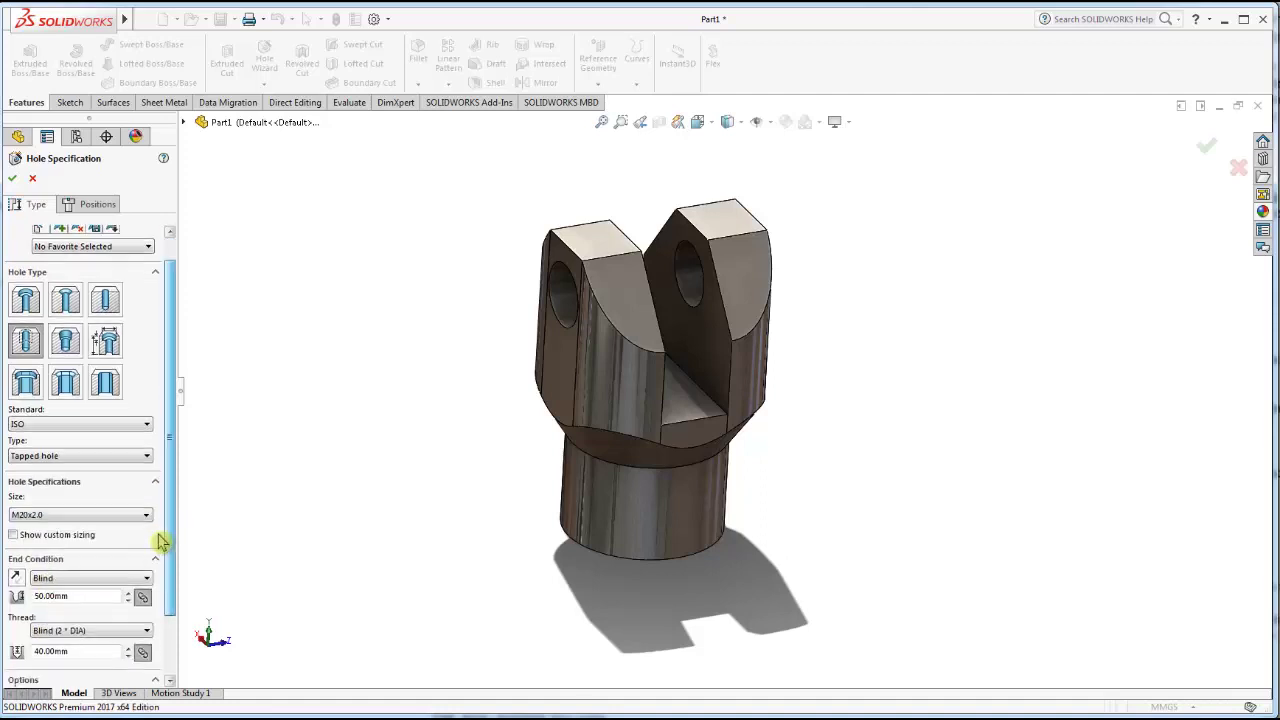
scroll(163, 543, "down", 1)
scroll(149, 560, "down", 1)
scroll(149, 586, "down", 1)
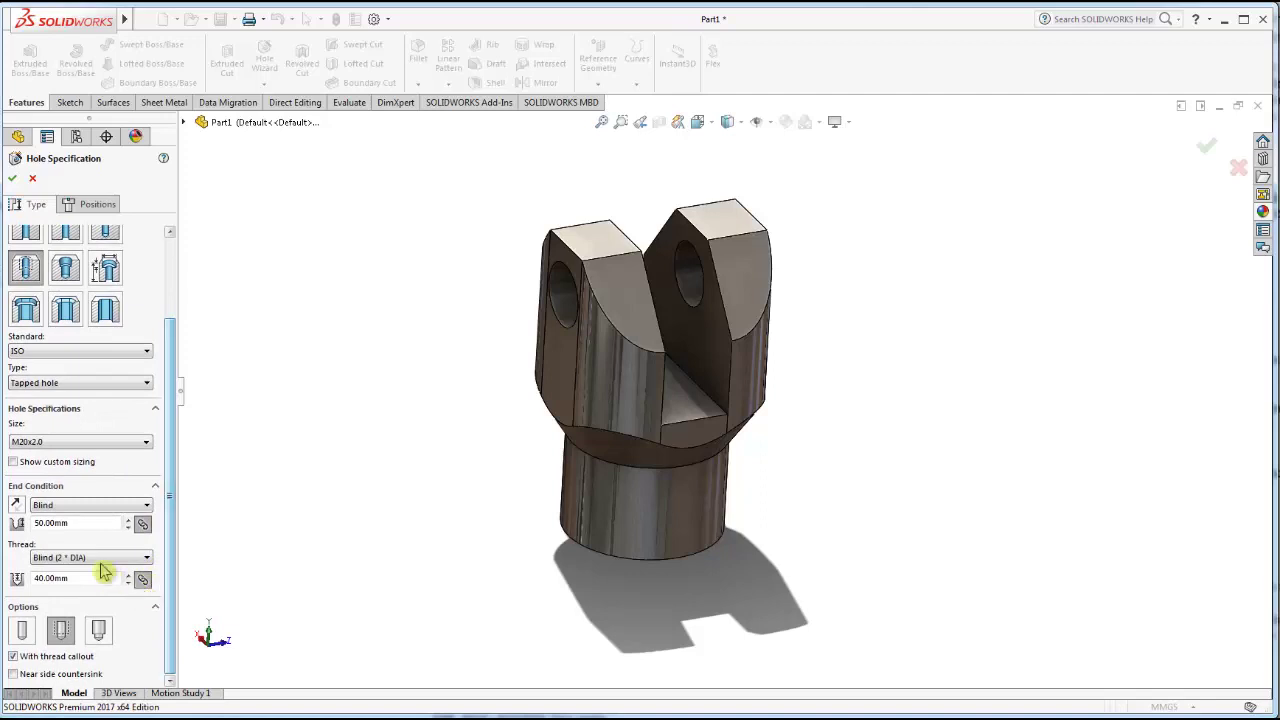
left_click(68, 507)
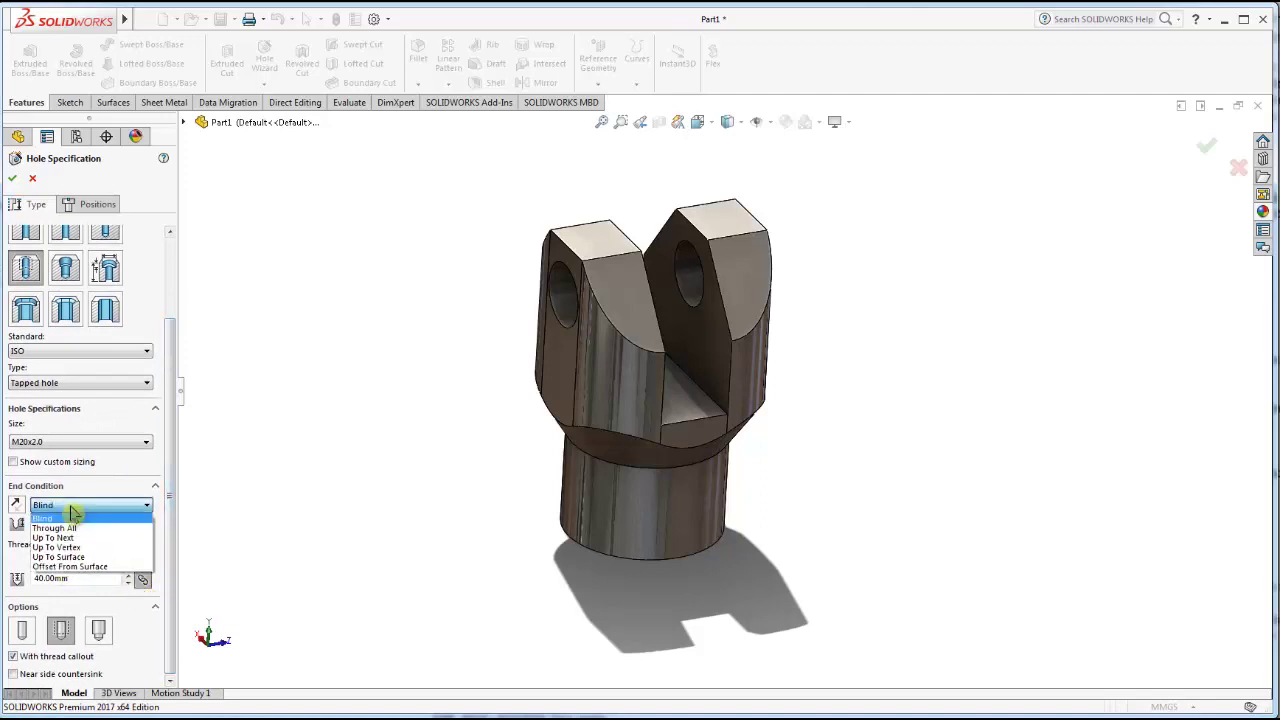
left_click(60, 513)
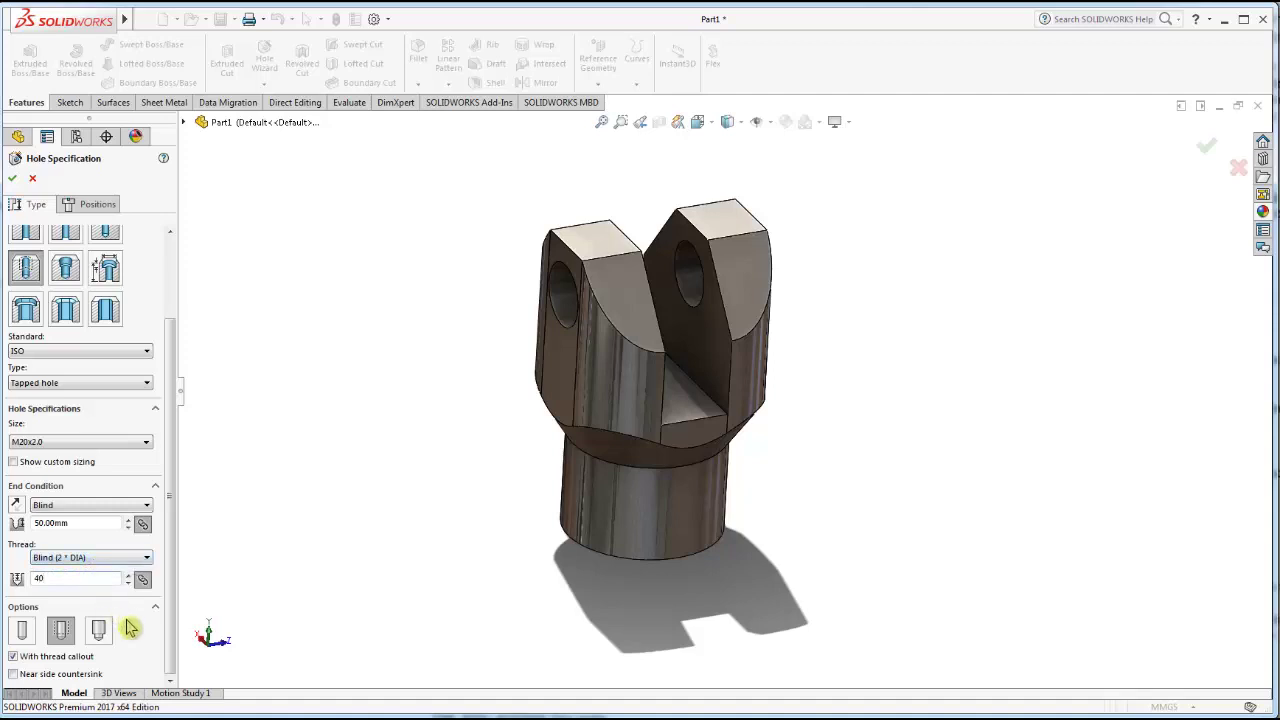
left_click(63, 632)
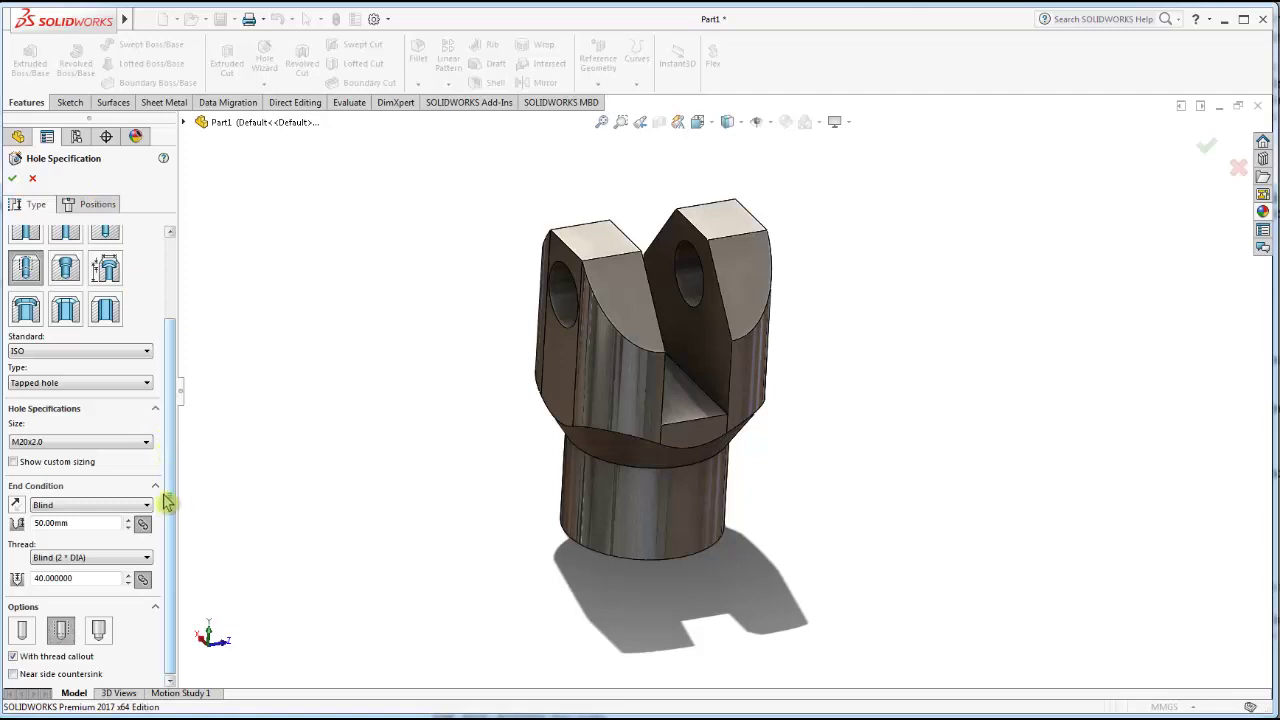
left_click_drag(166, 503, 171, 354)
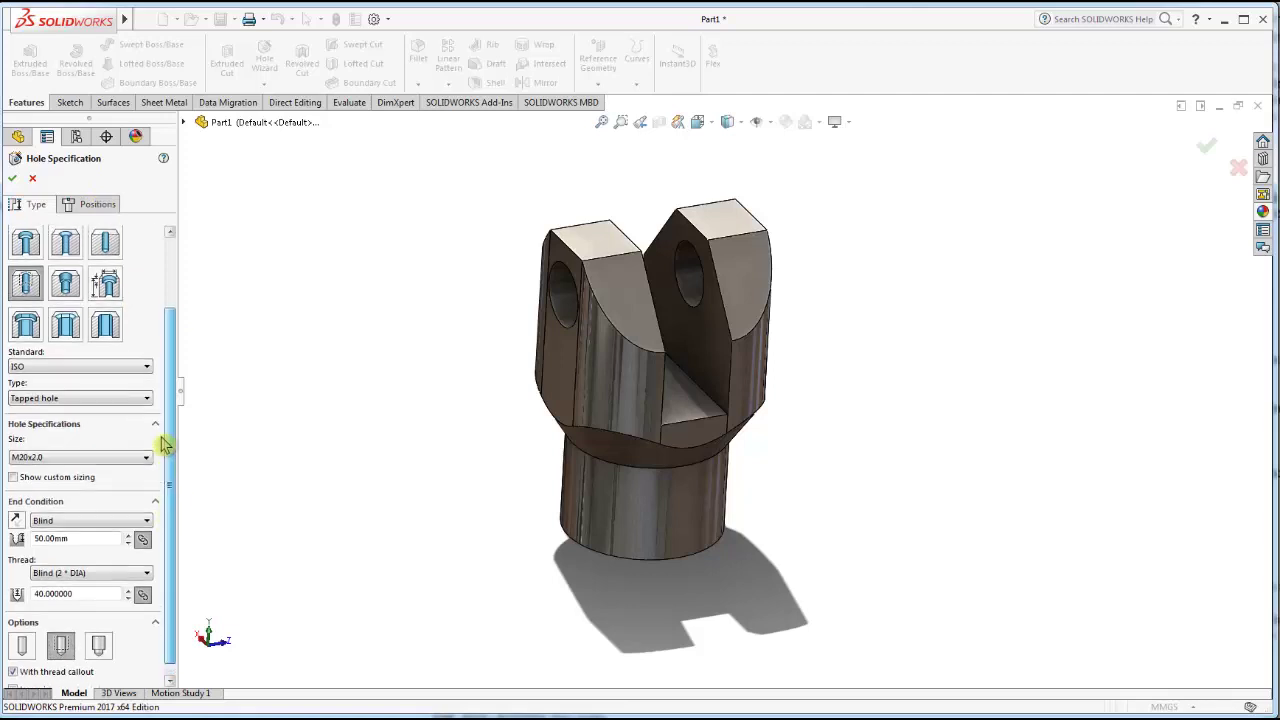
left_click(97, 205)
Place the hole point on the base's bottom face.
left_click(86, 334)
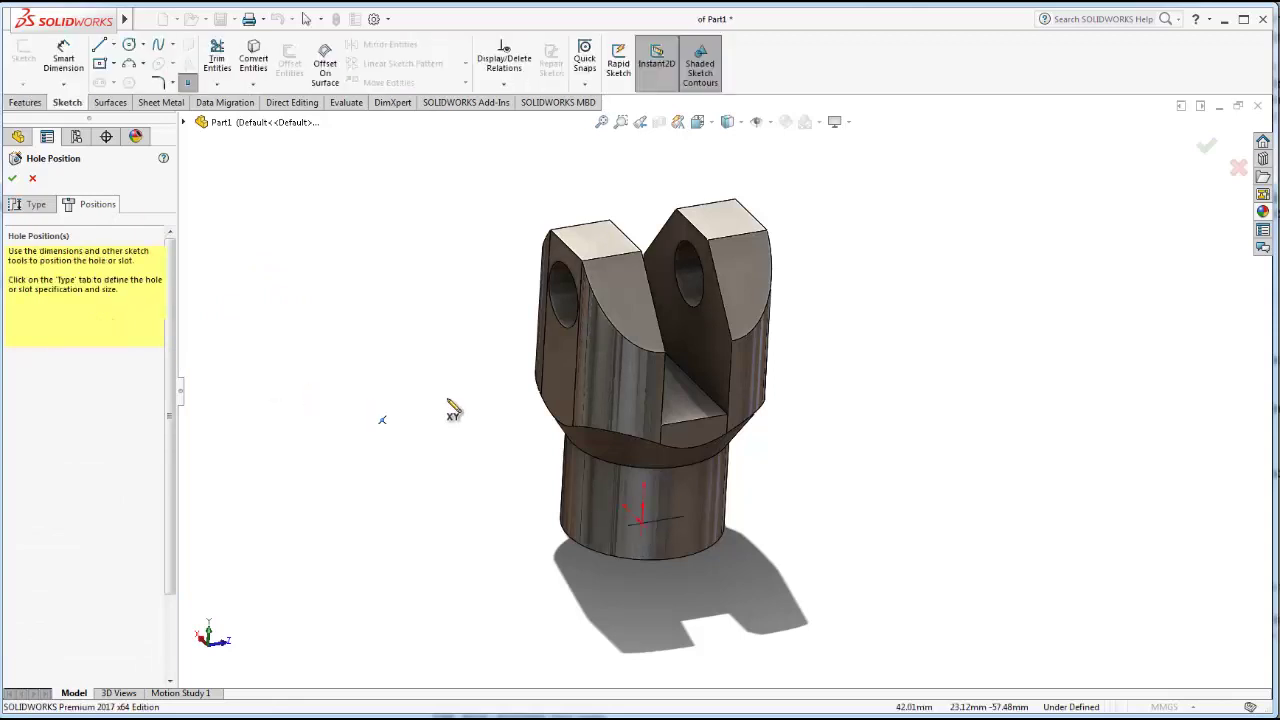
middle_click_drag(672, 505, 649, 229)
left_click(657, 477)
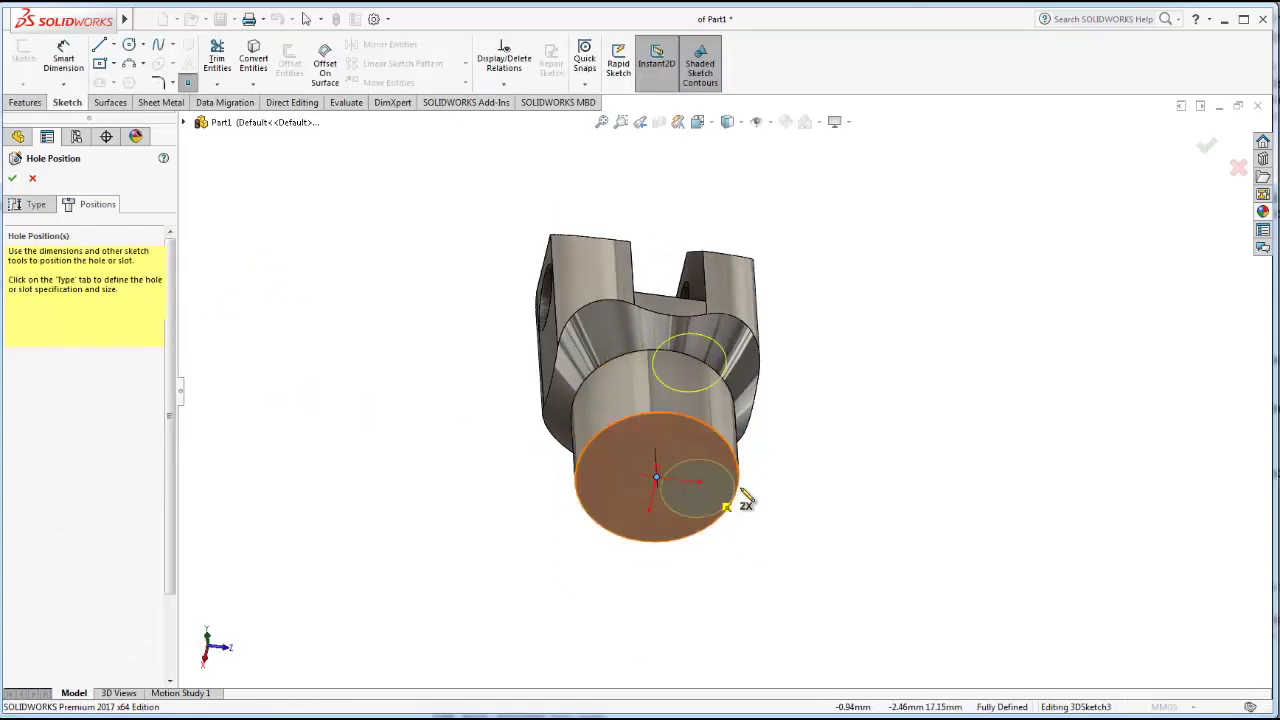
middle_click_drag(748, 503, 757, 450)
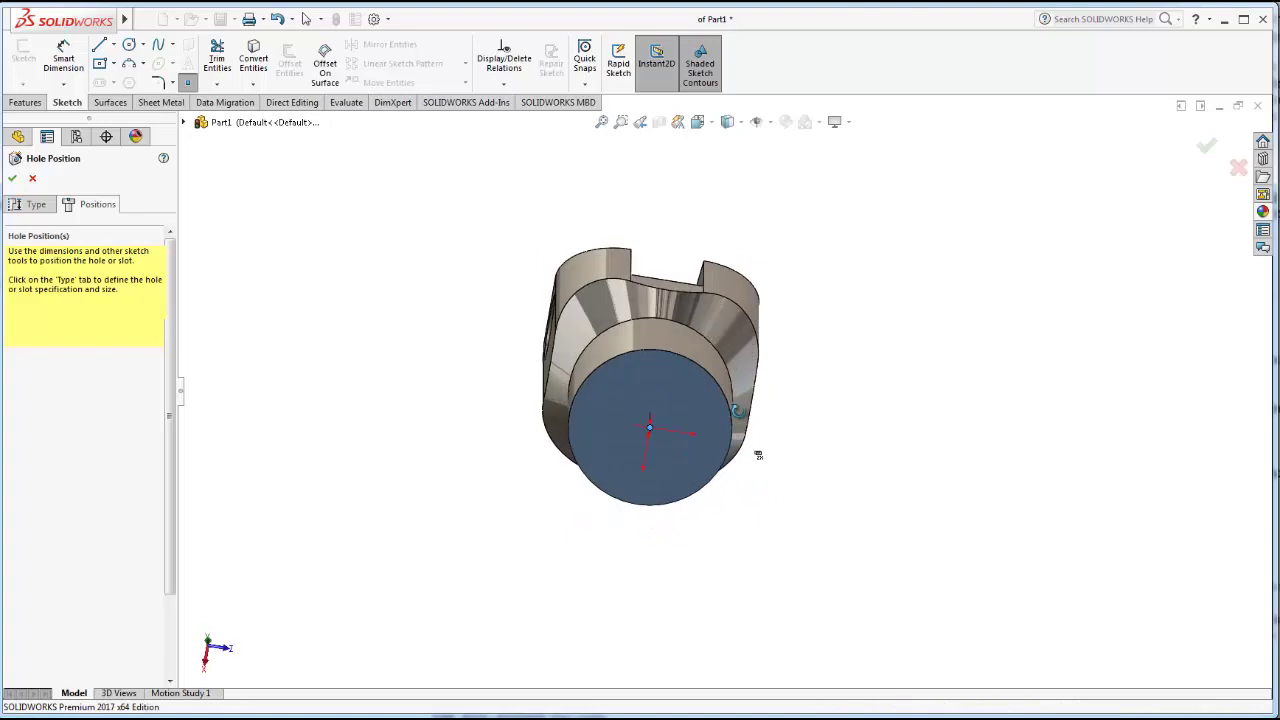
left_click(680, 416)
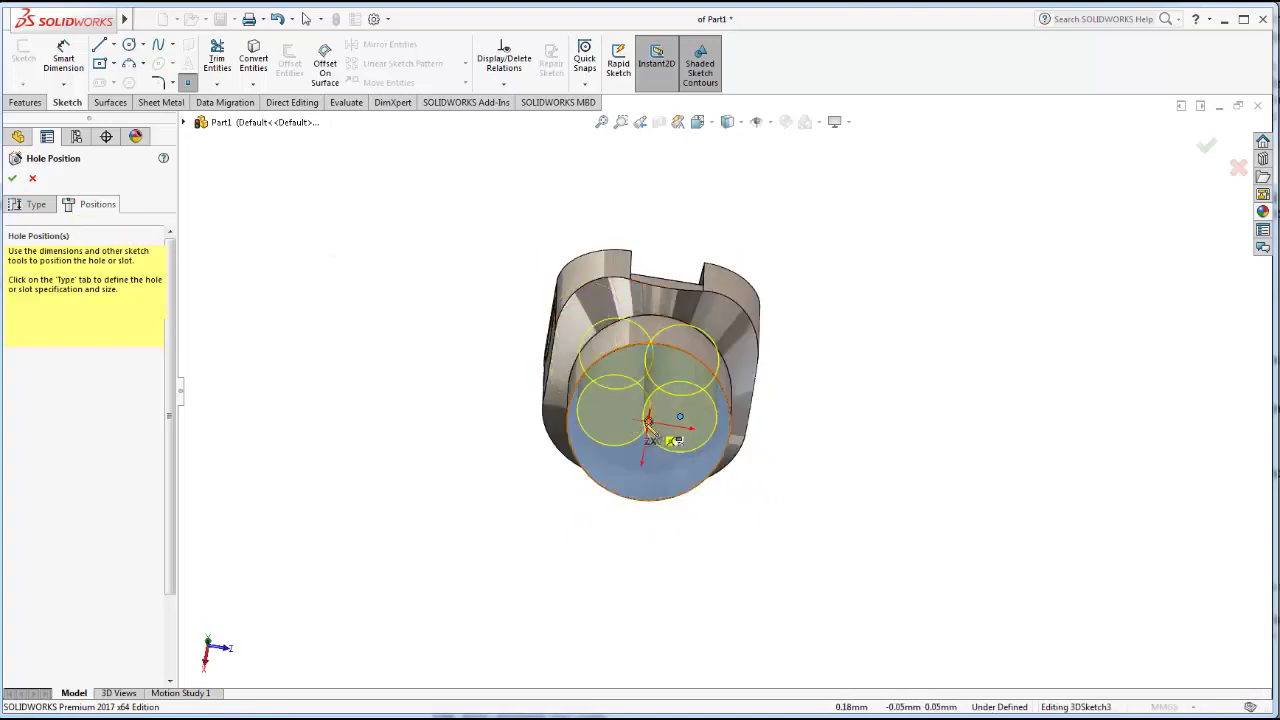
scroll(694, 414, "down", 1)
scroll(694, 414, "down", 2)
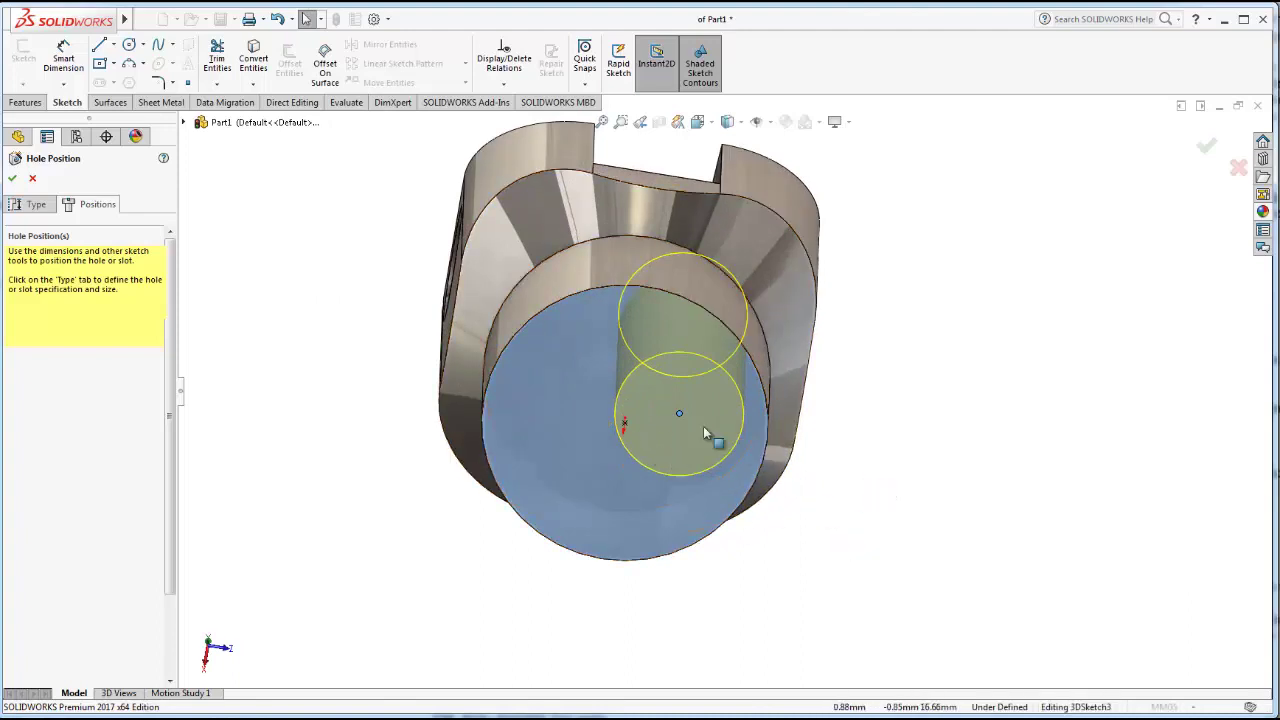
Make the hole point coincident with the centre point and create the M20x2.0 tapped hole.
left_click(624, 422)
left_click(679, 413, "ctrl")
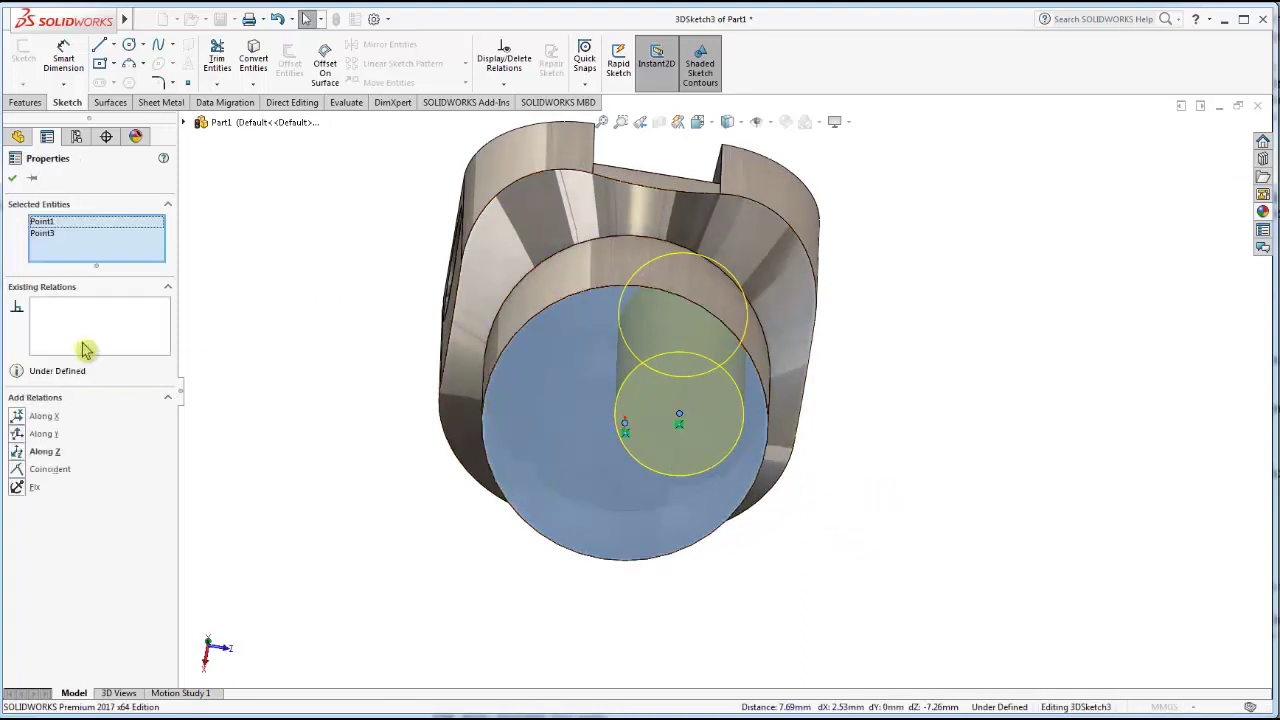
left_click(17, 469)
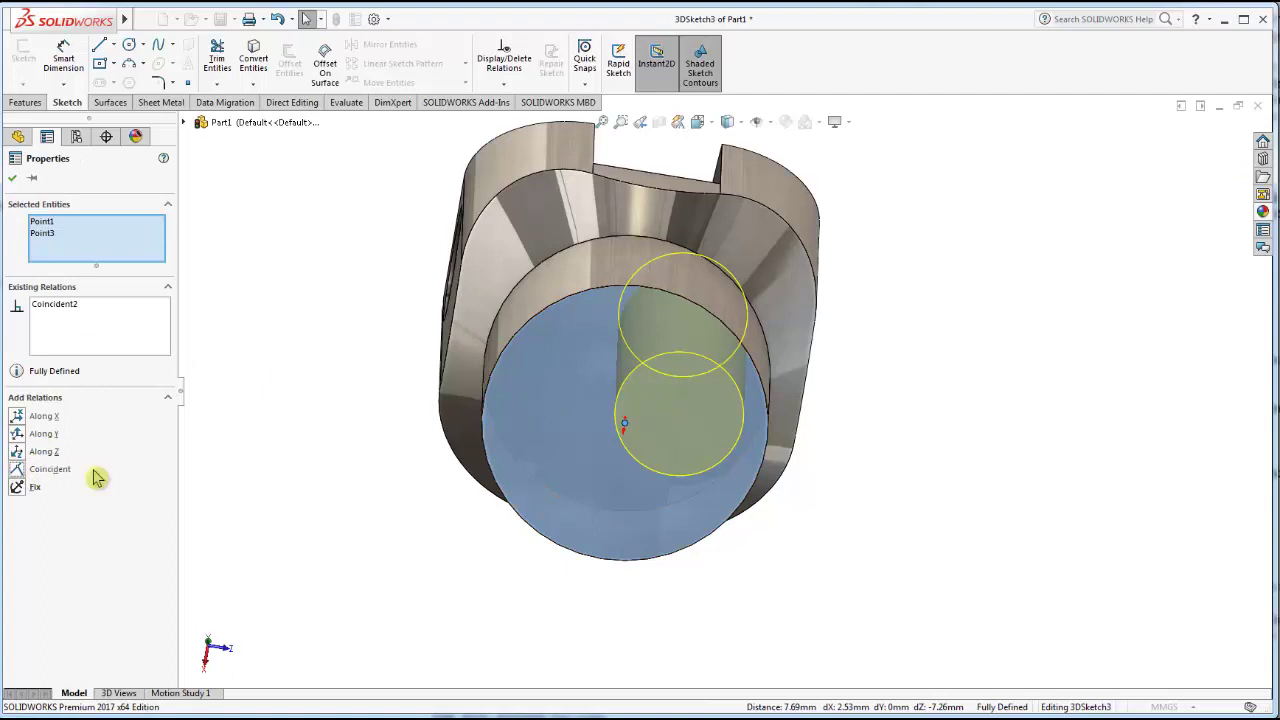
left_click(16, 182)
left_click(15, 182)
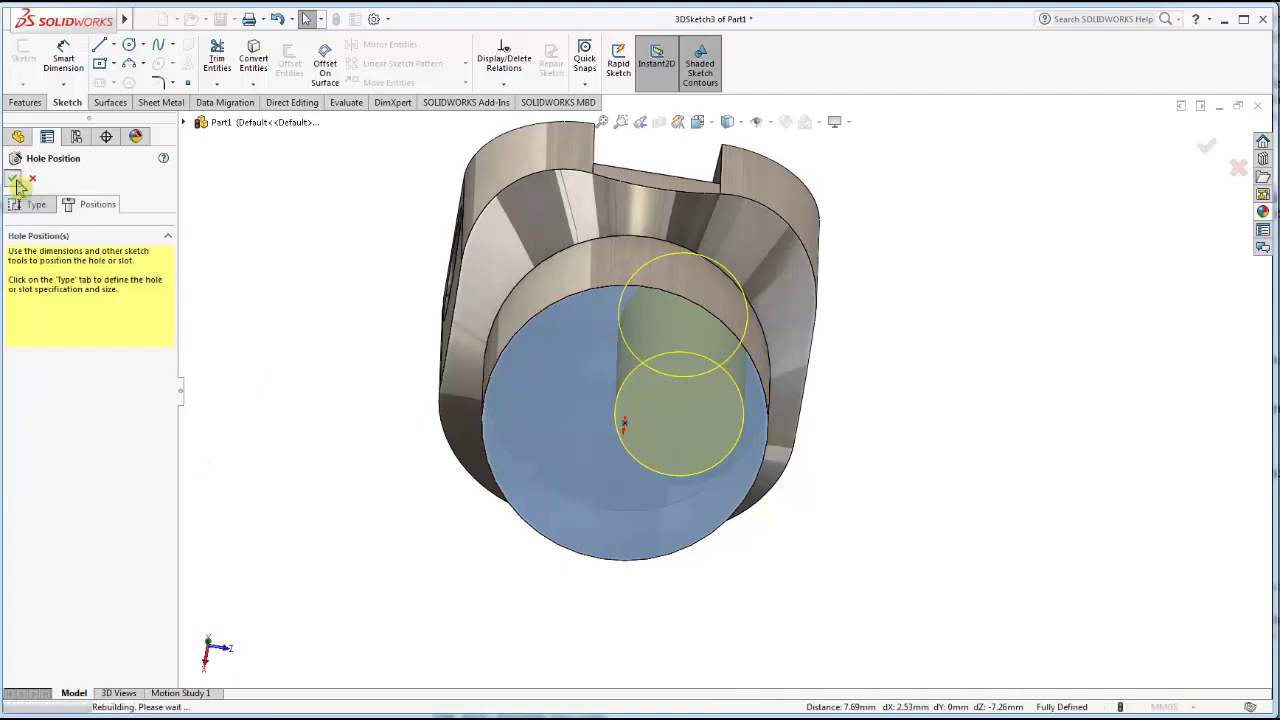
left_click(910, 384)
Inspect the finished fork and tapped hole, then set the view to Isometric.
scroll(895, 383, "up", 2)
middle_click_drag(748, 358, 965, 408)
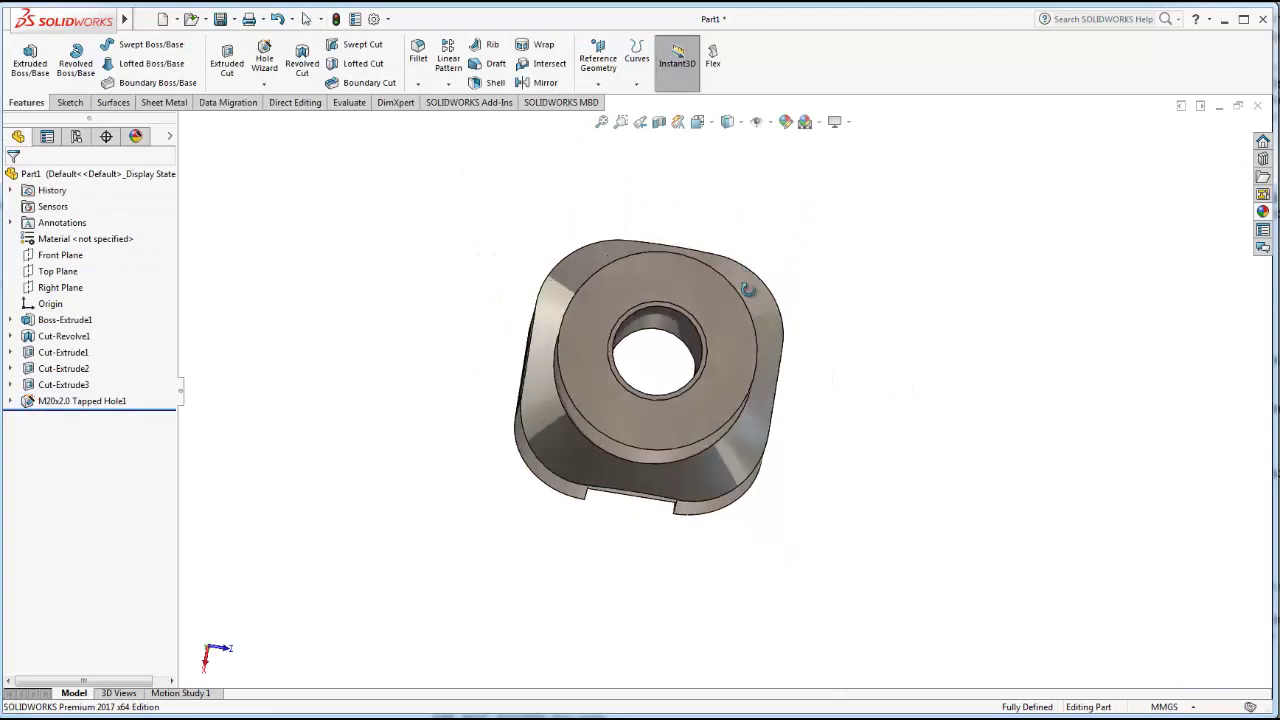
mouse_move(677, 366)
middle_mouse_down()
mouse_move(630, 414)
mouse_move(572, 174)
middle_mouse_up()
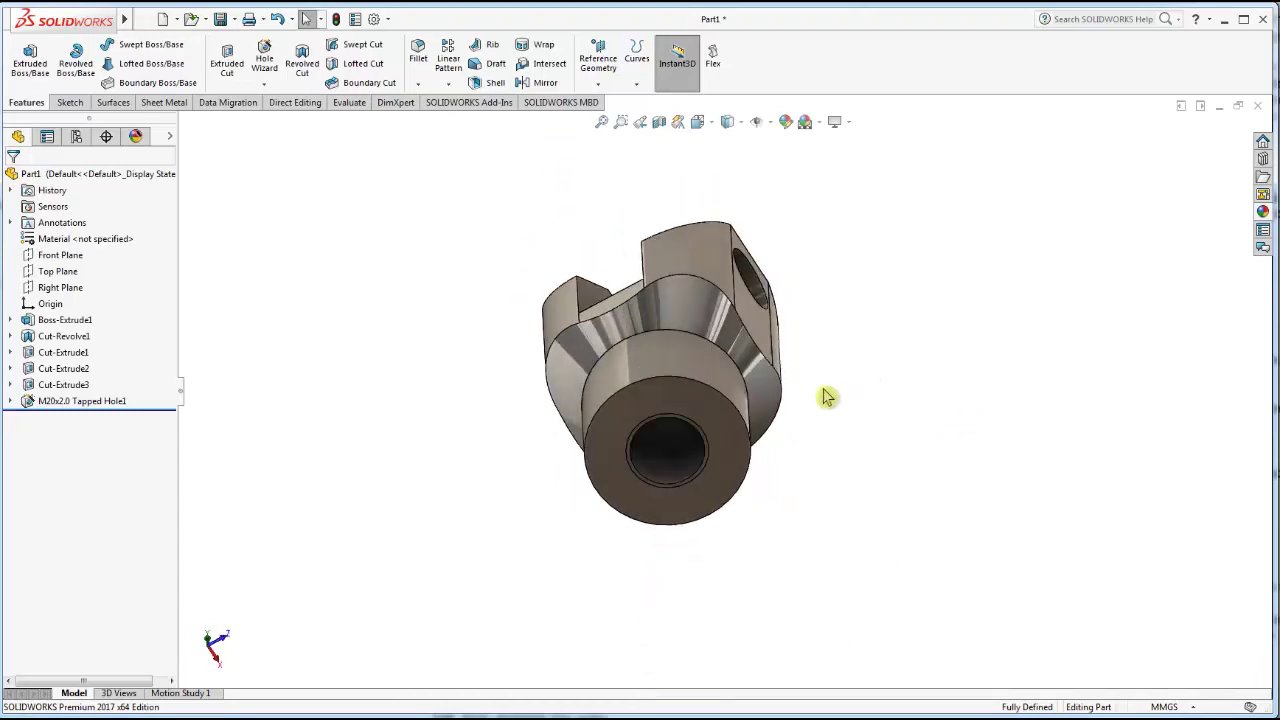
mouse_move(827, 397)
middle_mouse_down()
mouse_move(803, 370)
mouse_move(771, 508)
mouse_move(780, 534)
mouse_move(782, 511)
middle_mouse_up()
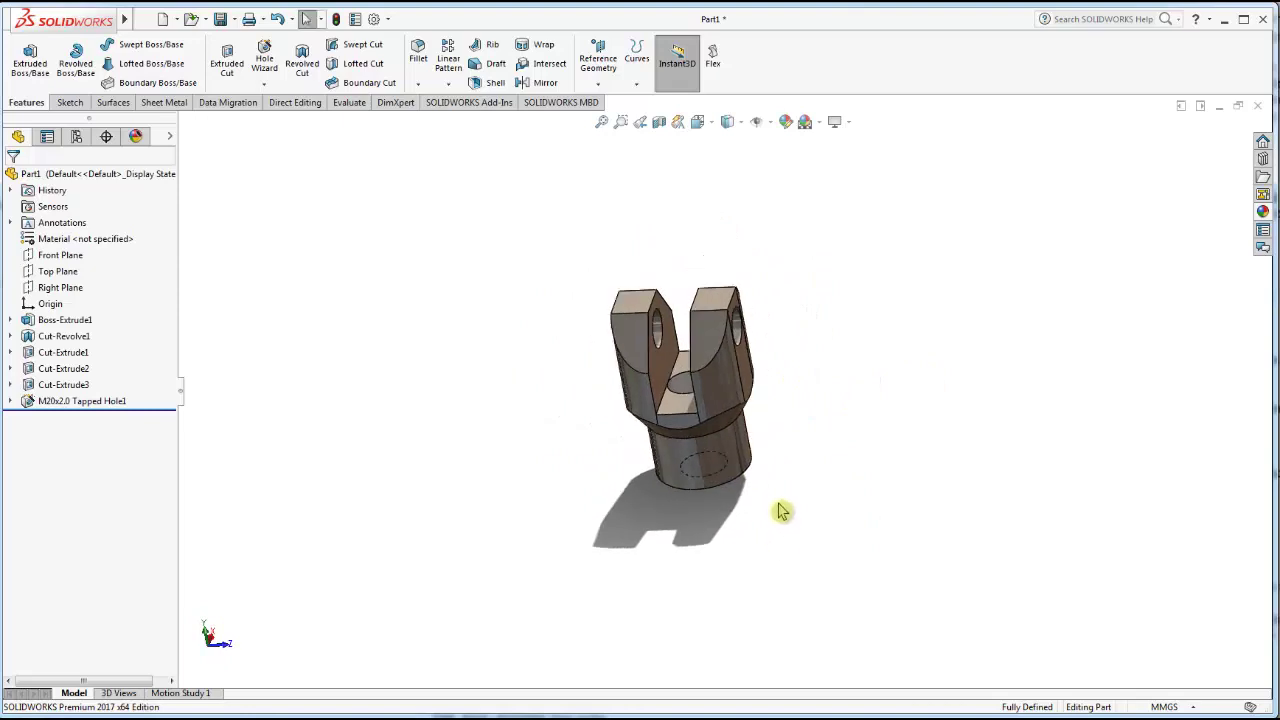
middle_click_drag(754, 402, 686, 377)
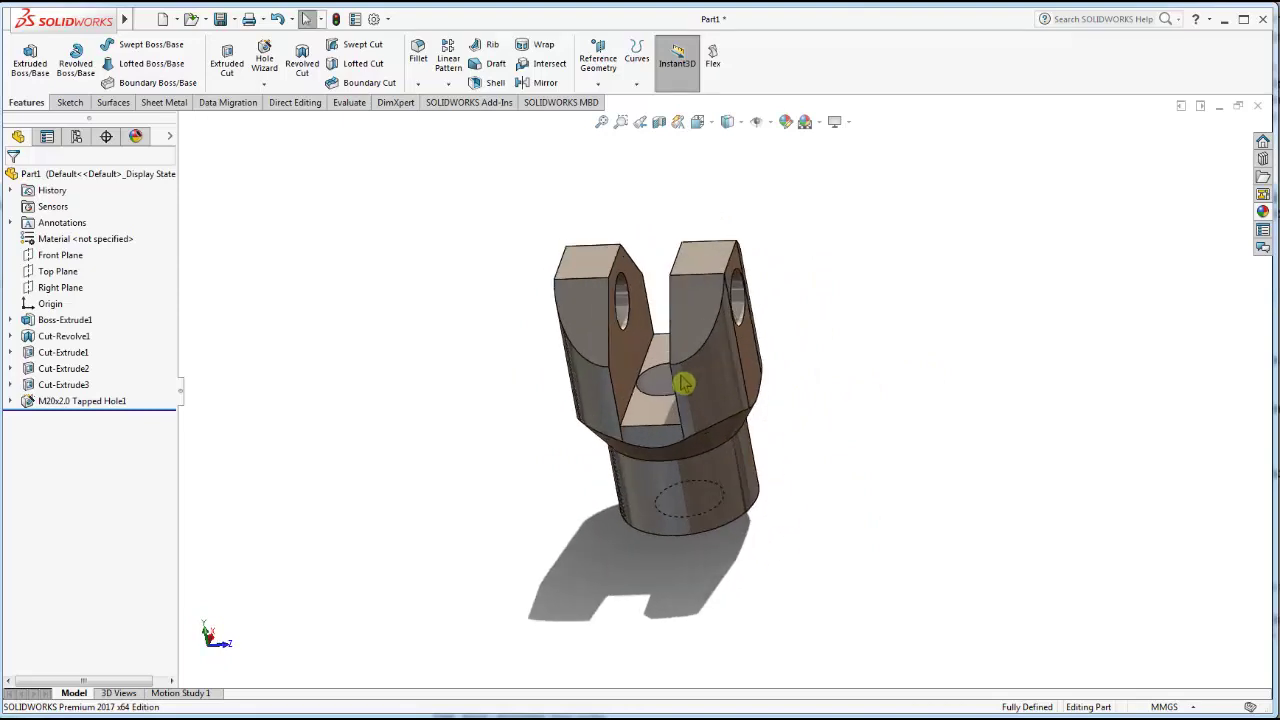
left_click(740, 123)
left_click(698, 122)
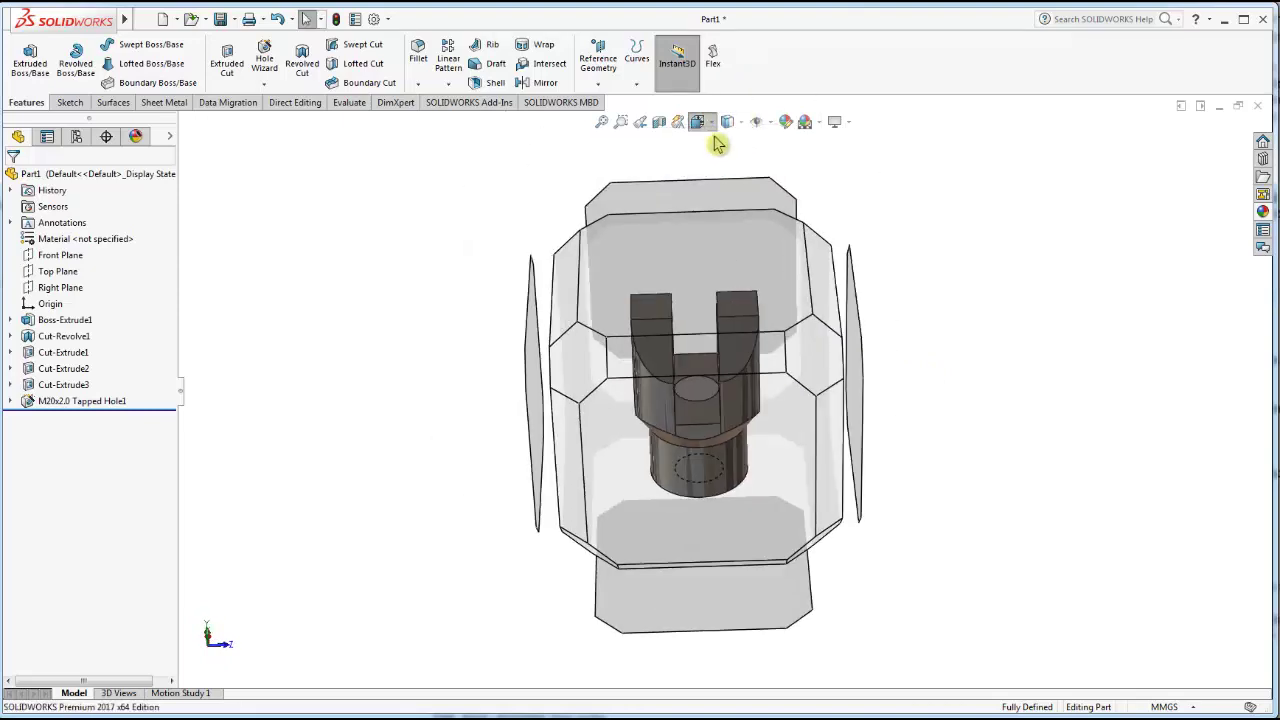
left_click(779, 176)
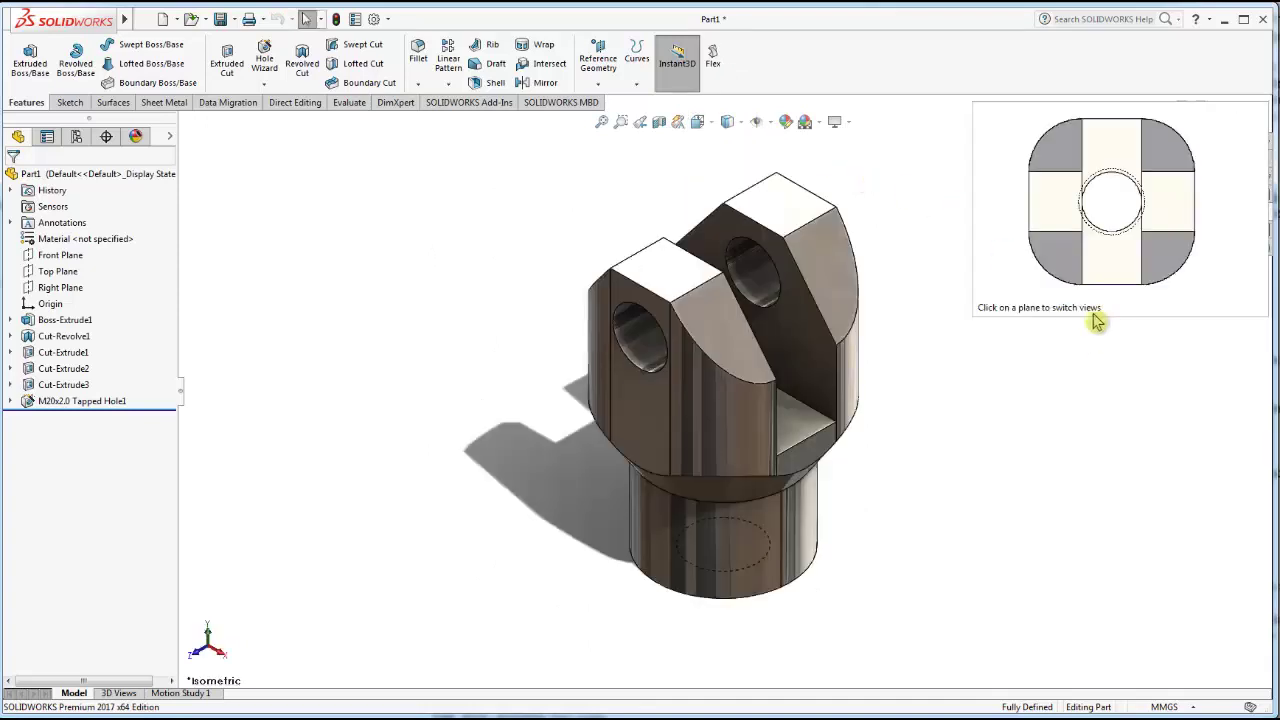
left_click(960, 397)
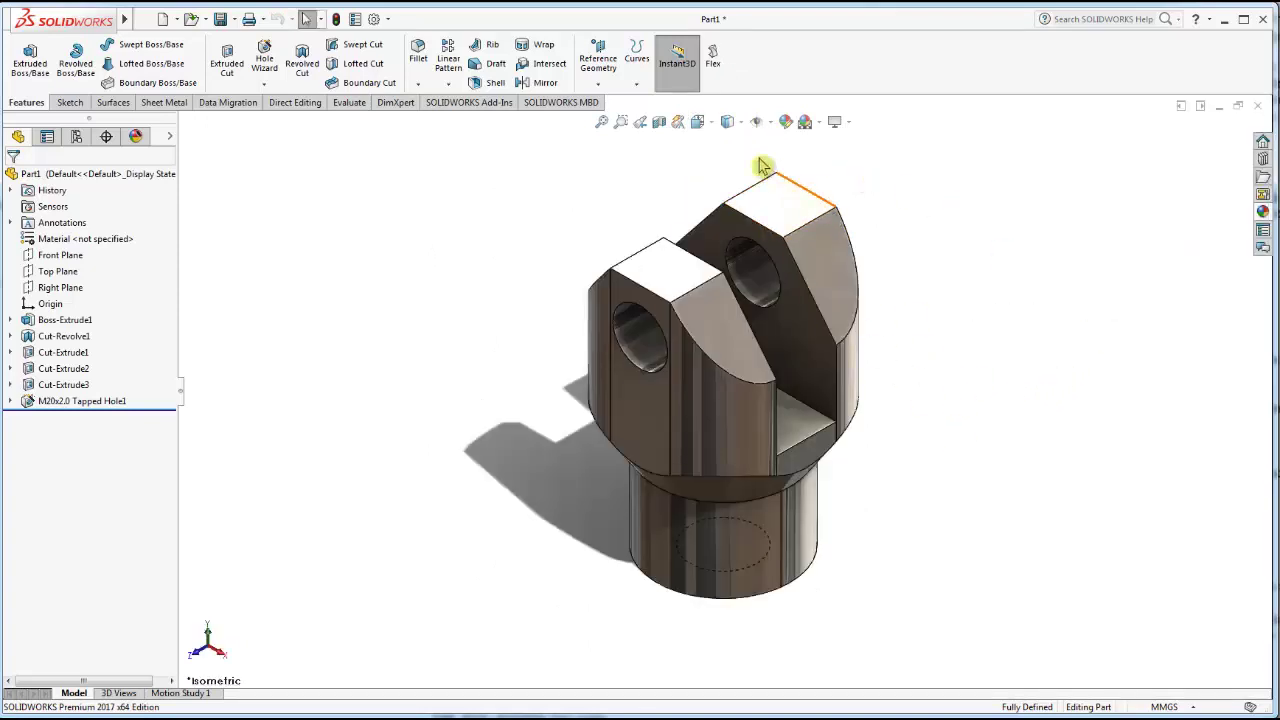
Display the part with Hidden Lines Removed and centre it slightly.
left_click(739, 128)
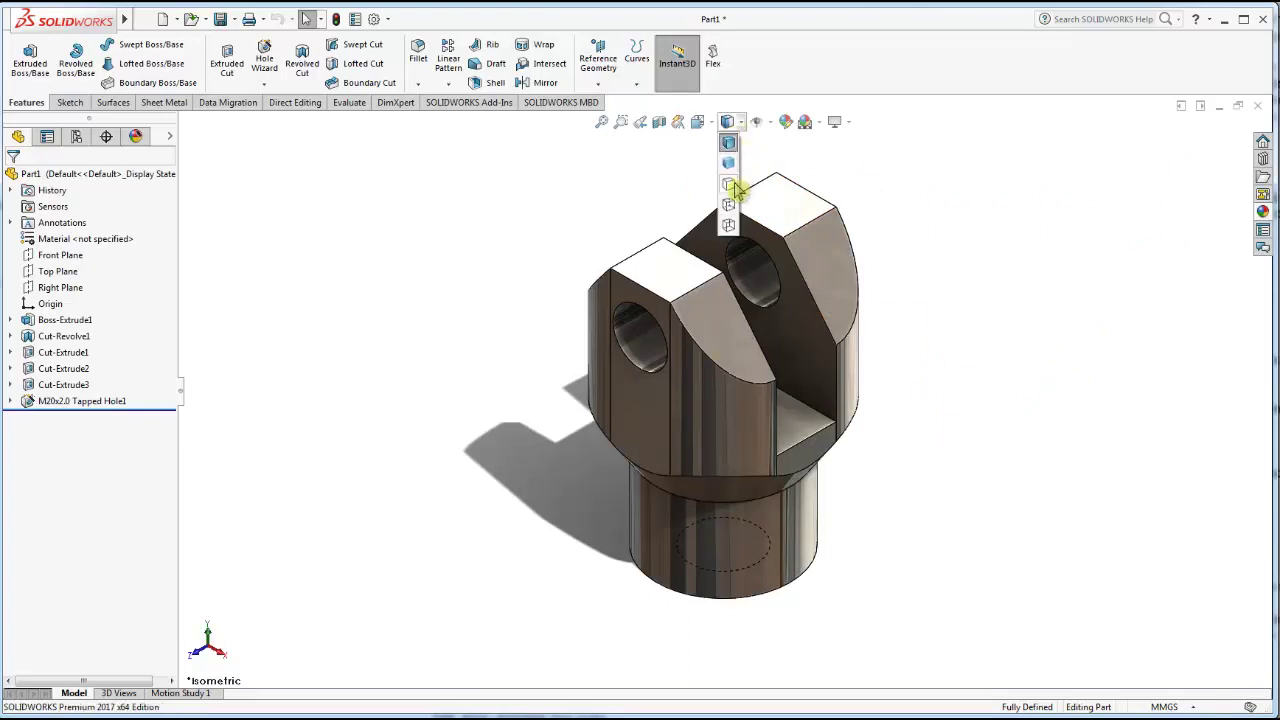
left_click(730, 184)
middle_click_drag(970, 300, 955, 308, "ctrl")
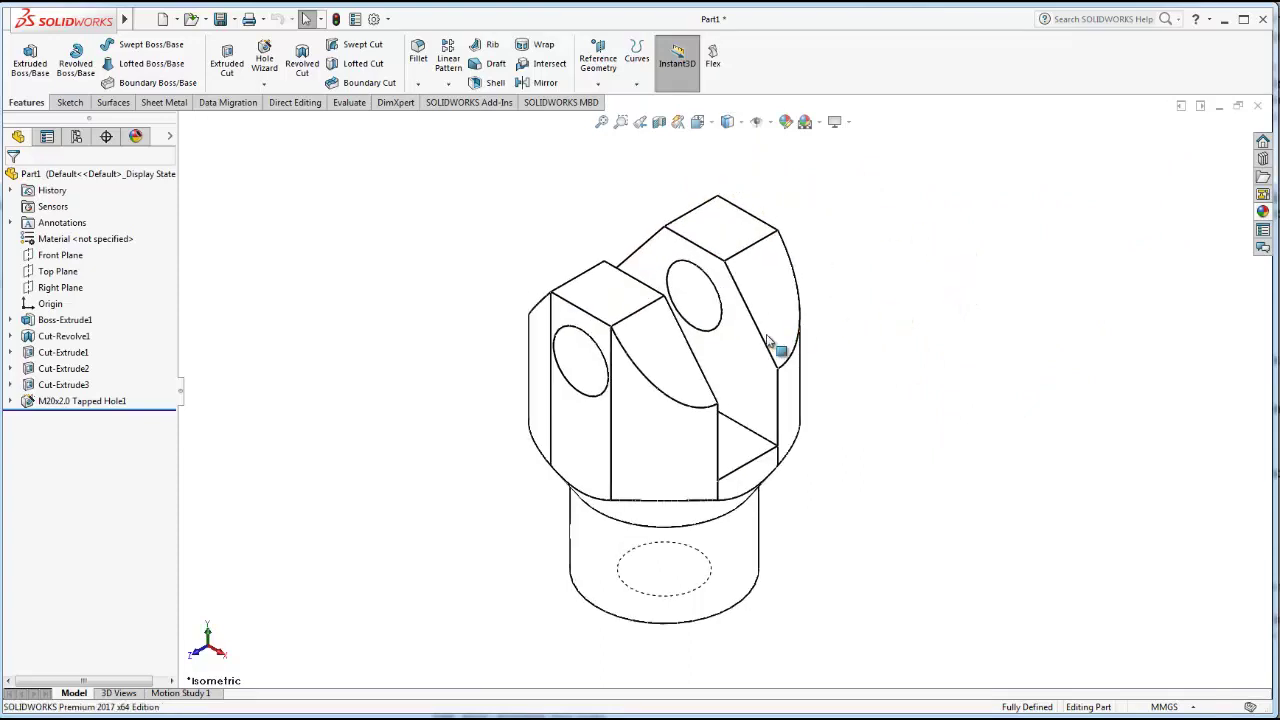
middle_click_drag(663, 329, 681, 349, "ctrl")
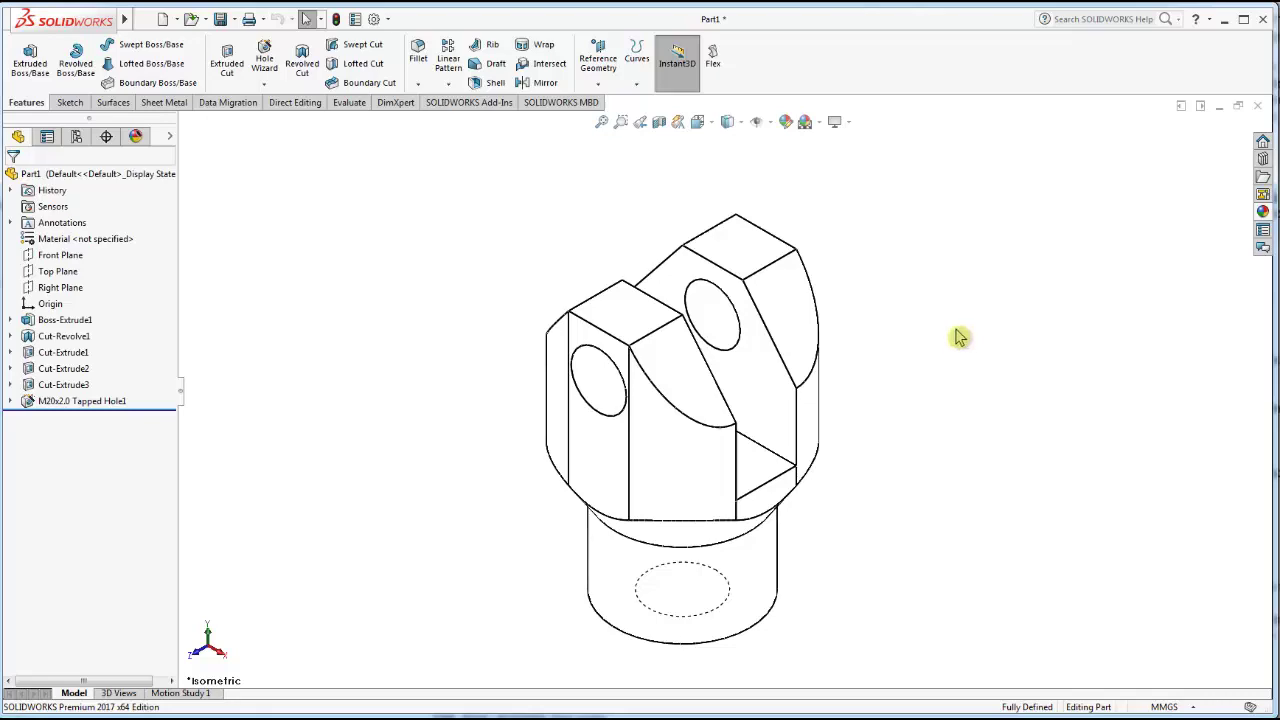